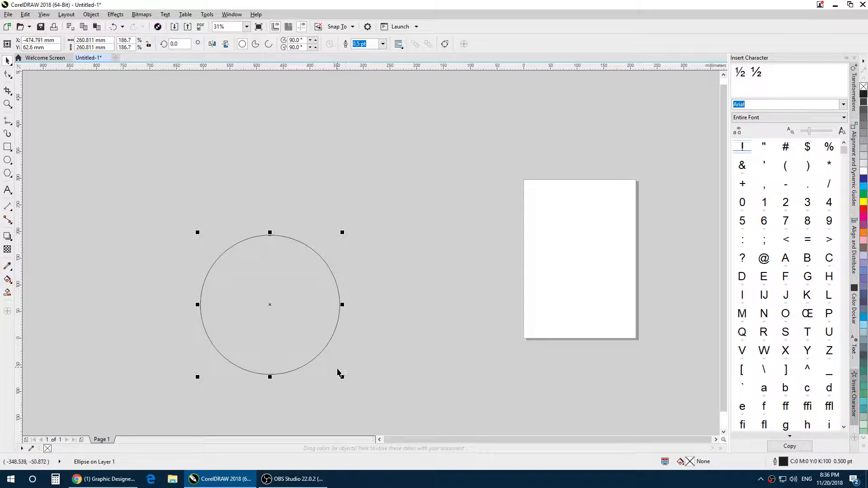
# Step: Scale the circle to about 225 mm and add an enlarged copy of about 367 mm overlapping above it
pyautogui.moveTo(344, 377)
pyautogui.mouseDown()
pyautogui.moveTo(320, 362)
pyautogui.moveTo(335, 370)
pyautogui.mouseUp()
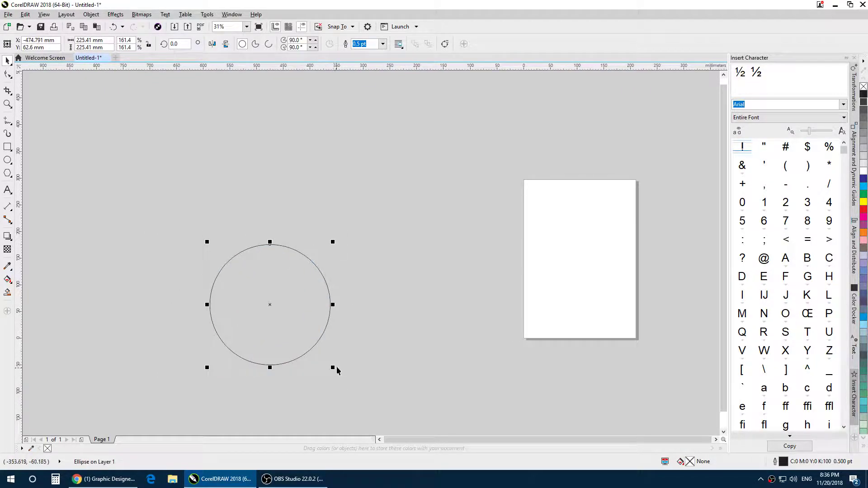
pyautogui.click(384, 315)
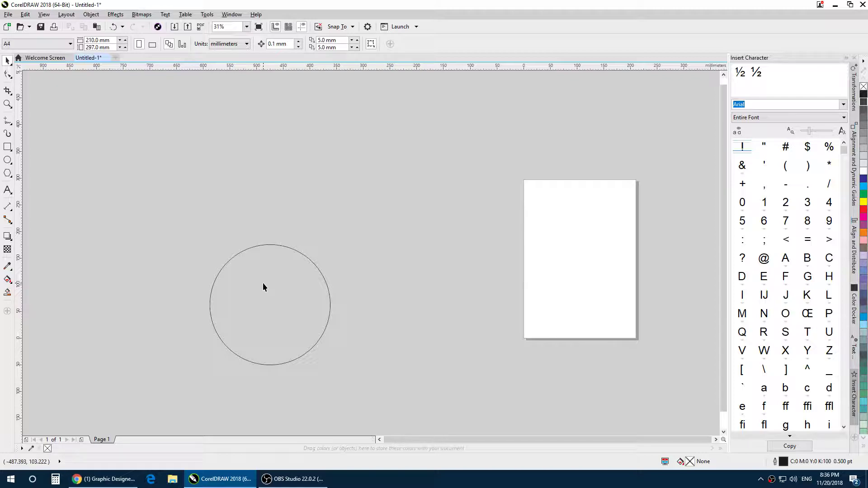
pyautogui.click(268, 302)
pyautogui.moveTo(277, 300); pyautogui.dragTo(297, 270)
pyautogui.moveTo(354, 208); pyautogui.dragTo(396, 172)
pyautogui.moveTo(321, 240); pyautogui.dragTo(334, 197)
# Step: Add three copies of the large circle rotated about a pivot on its right edge
pyautogui.click(300, 229)
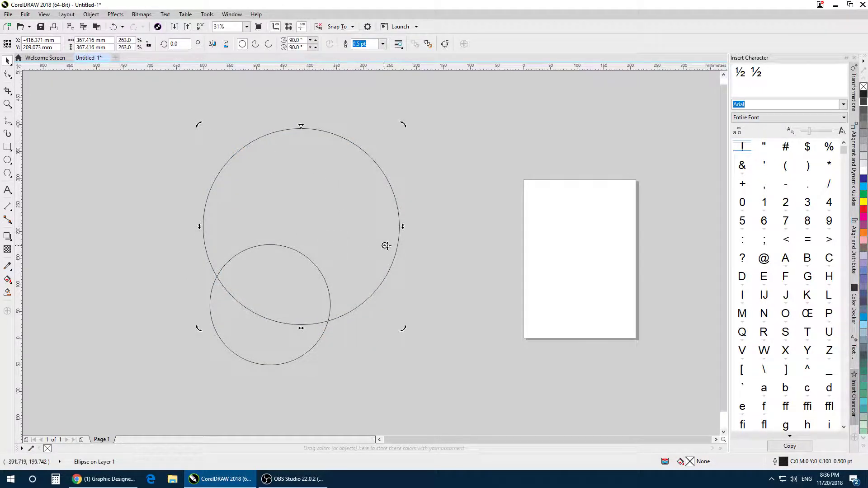
pyautogui.moveTo(402, 240); pyautogui.dragTo(400, 227)
pyautogui.moveTo(205, 126); pyautogui.dragTo(273, 117)
pyautogui.moveTo(408, 100); pyautogui.dragTo(439, 99)
pyautogui.click(321, 294)
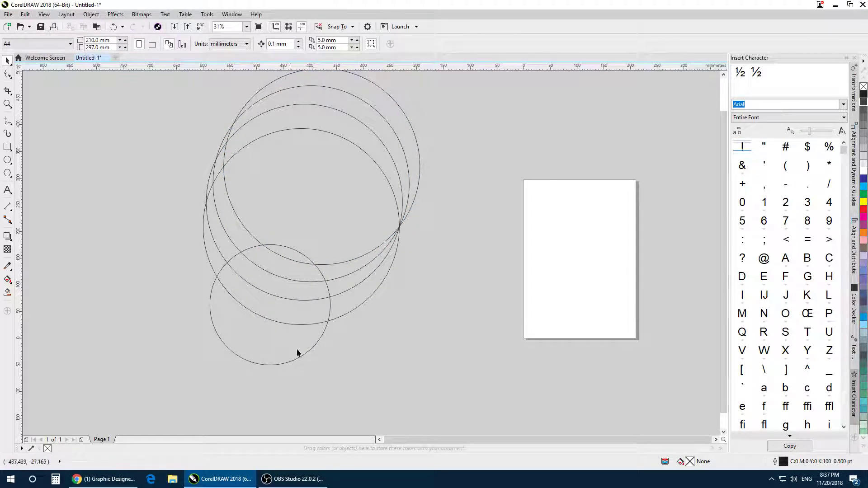
# Step: Copy a large circle, shrink it to about 183 mm, and stack three such circles vertically offset at the lower left of the design
pyautogui.moveTo(356, 270); pyautogui.dragTo(452, 364)
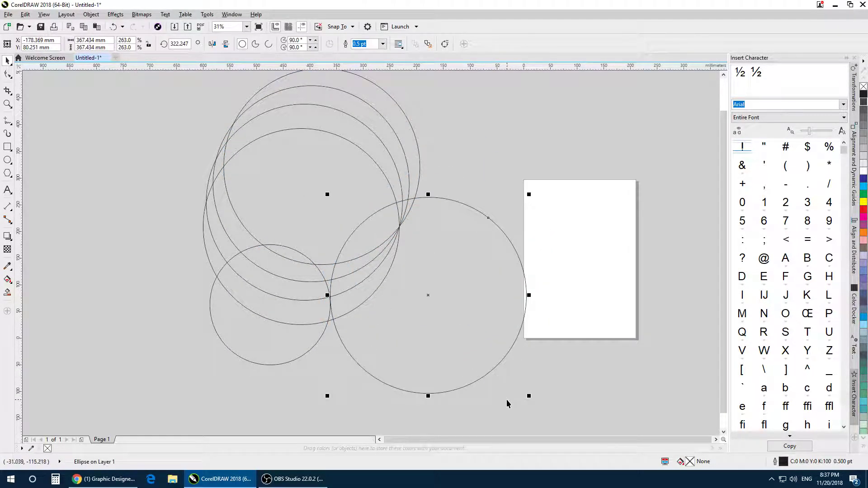
pyautogui.moveTo(486, 316); pyautogui.dragTo(240, 387)
pyautogui.moveTo(239, 386); pyautogui.dragTo(272, 317)
pyautogui.moveTo(248, 306); pyautogui.dragTo(256, 329)
pyautogui.moveTo(324, 421); pyautogui.dragTo(275, 378)
pyautogui.moveTo(241, 323); pyautogui.dragTo(262, 278)
pyautogui.scroll(4, 280, 245)
pyautogui.scroll(-4, 263, 290)
pyautogui.moveTo(264, 312); pyautogui.dragTo(295, 353)
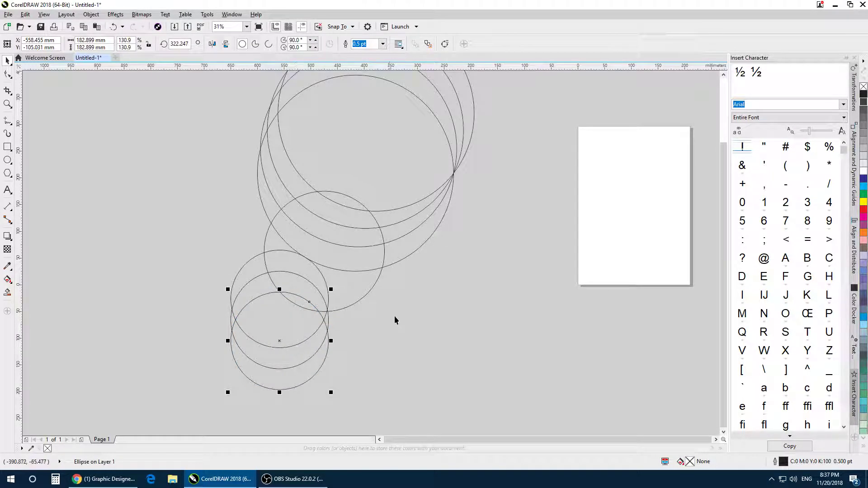
# Step: Apply a linear fountain fill to the 225 mm circle, running from black at its bottom edge to white beyond its top
pyautogui.click(355, 306)
pyautogui.moveTo(355, 306); pyautogui.dragTo(328, 331)
pyautogui.click(329, 323)
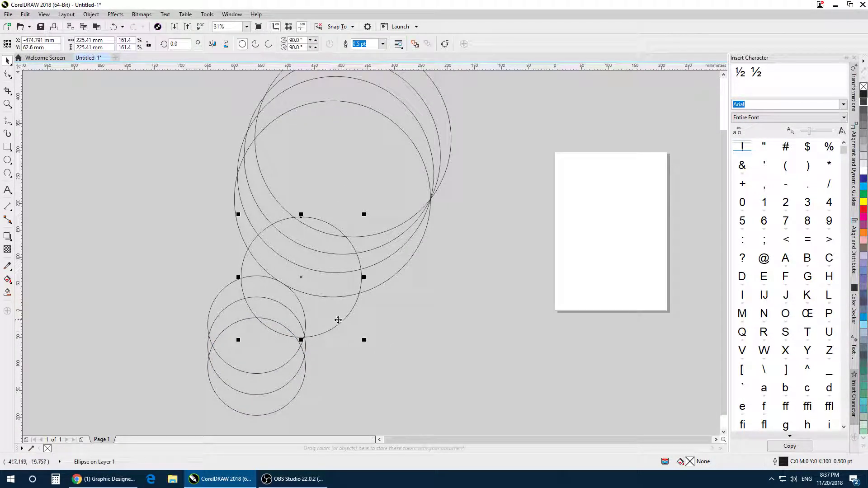
pyautogui.click(395, 298)
pyautogui.click(341, 314)
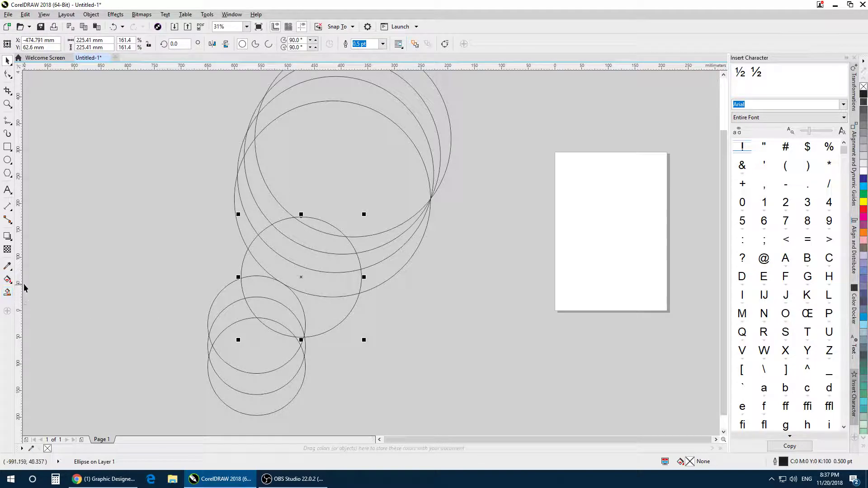
pyautogui.click(9, 281)
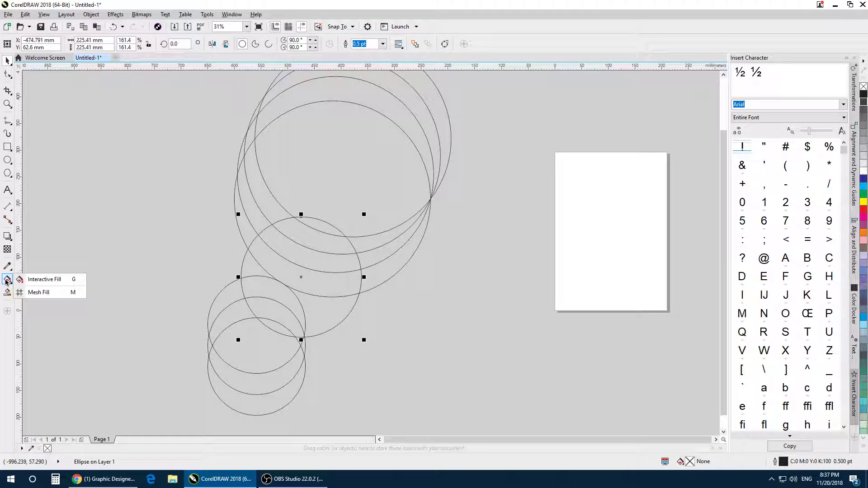
pyautogui.click(52, 280)
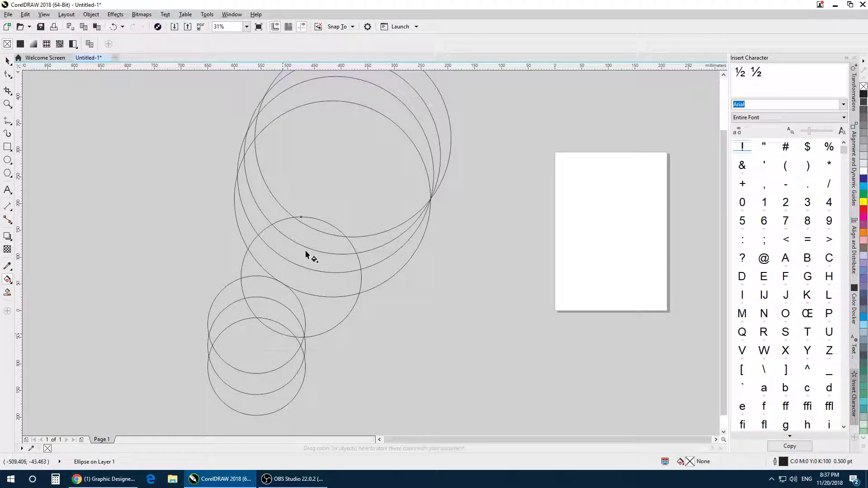
pyautogui.moveTo(330, 171); pyautogui.dragTo(283, 333)
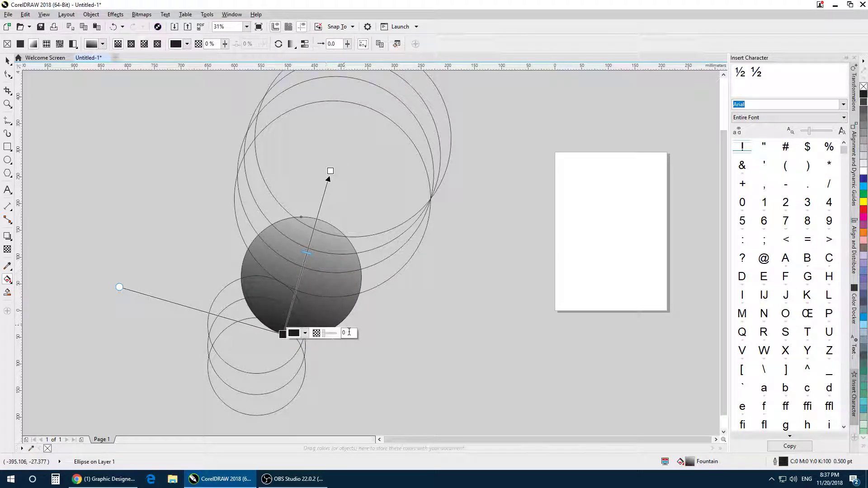
# Step: Change the black start colour of the 225 mm circle's gradient to golden yellow, C4 M26 Y87 K0
pyautogui.click(305, 333)
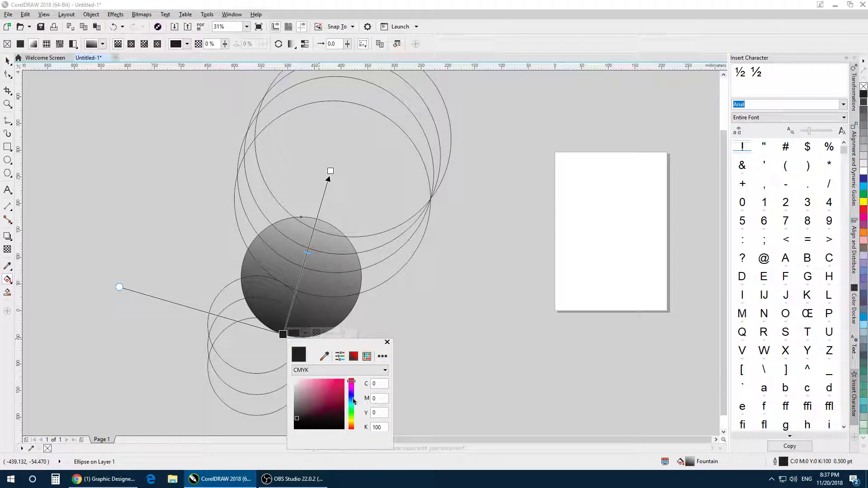
pyautogui.click(352, 427)
pyautogui.click(343, 383)
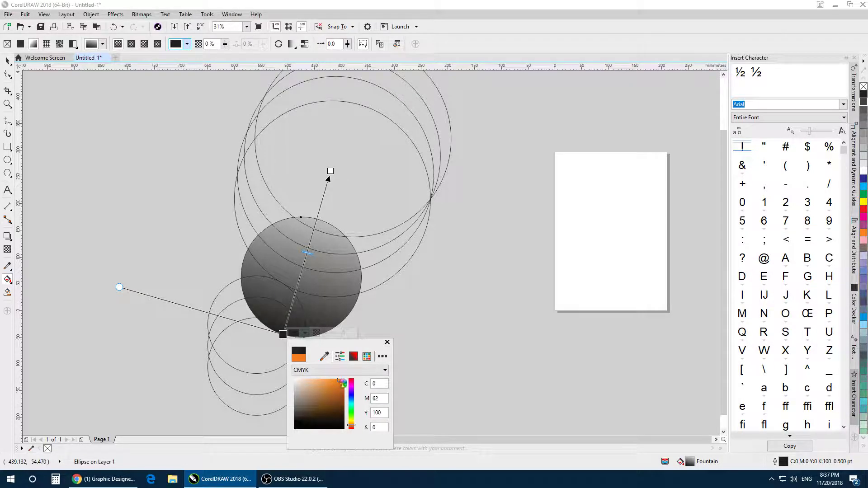
pyautogui.click(352, 422)
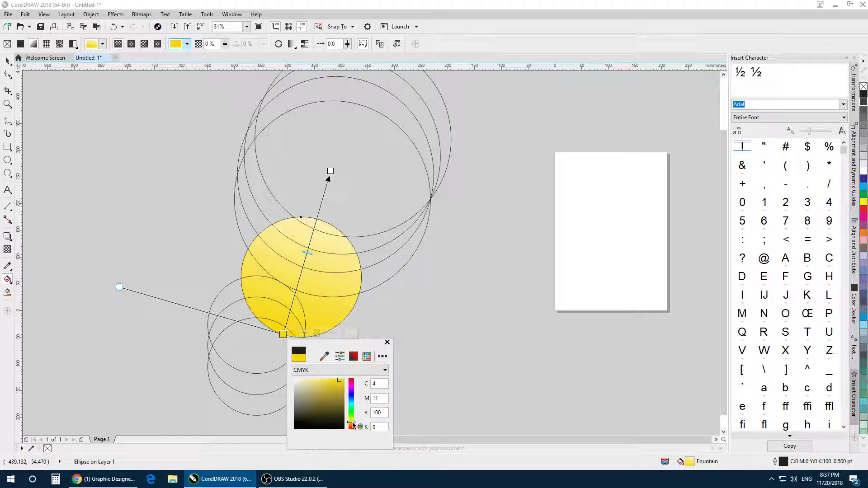
pyautogui.click(352, 424)
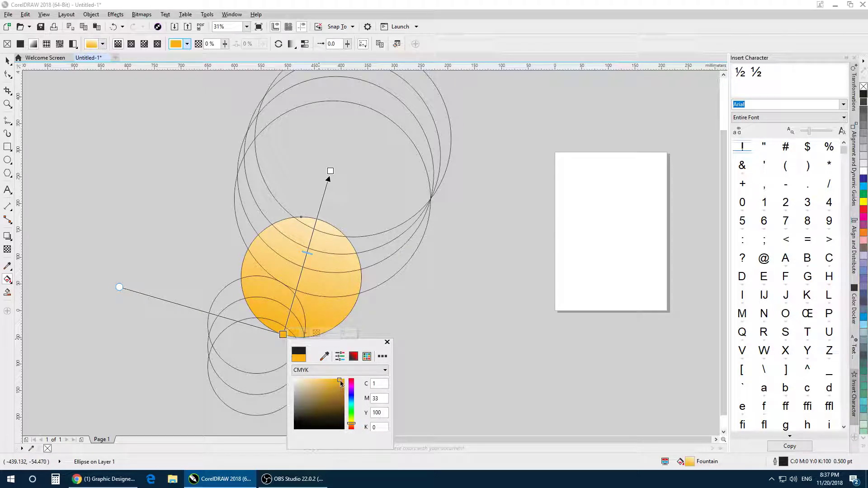
pyautogui.click(333, 381)
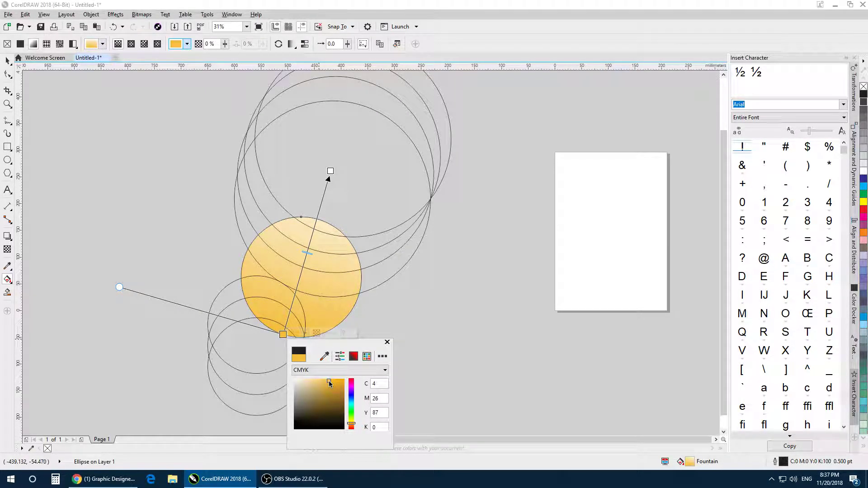
pyautogui.click(429, 296)
pyautogui.click(382, 324)
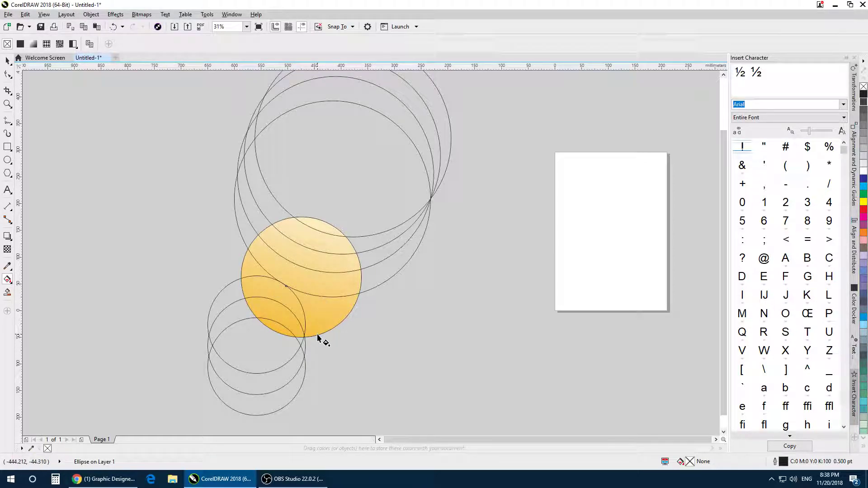
# Step: Darken the start colour of the 225 mm circle's gradient to golden brown, C22 M49 Y100 K4
pyautogui.click(330, 306)
pyautogui.click(284, 335)
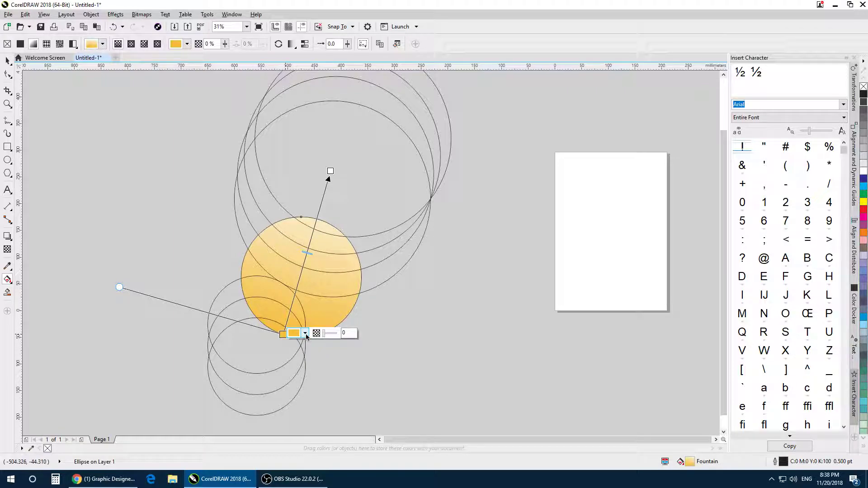
pyautogui.click(306, 335)
pyautogui.click(344, 399)
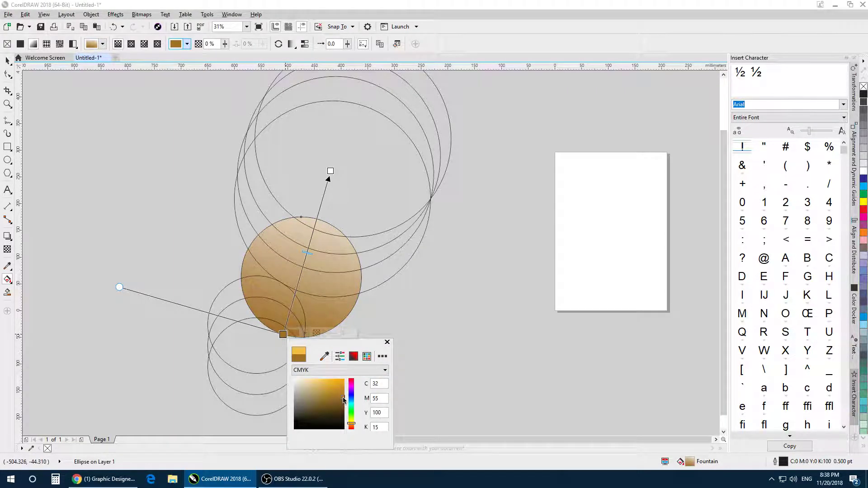
pyautogui.moveTo(343, 394); pyautogui.dragTo(344, 392)
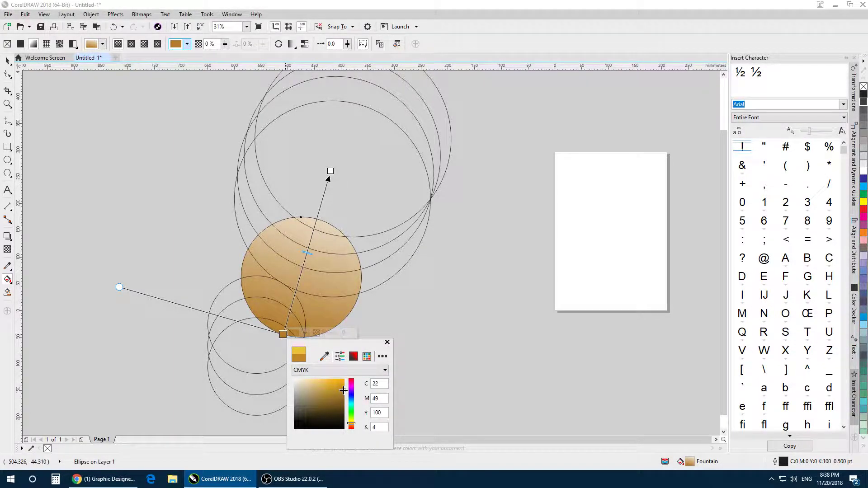
pyautogui.click(349, 368)
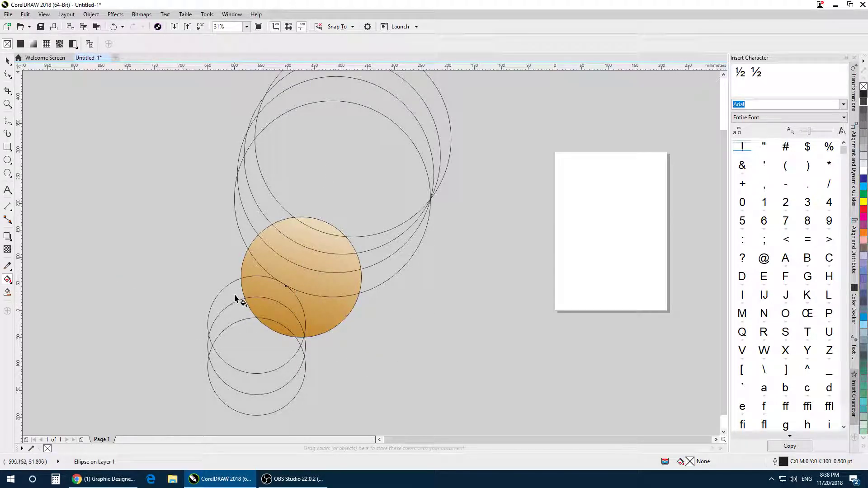
# Step: Apply a linear fountain fill to the uppermost small circle, with black starting near its centre and white ending above it
pyautogui.moveTo(249, 372); pyautogui.dragTo(263, 244)
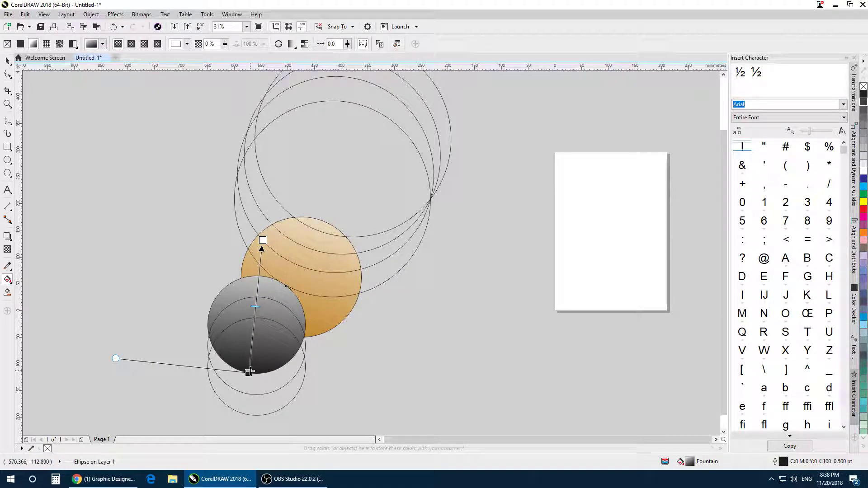
pyautogui.click(249, 372)
pyautogui.moveTo(248, 372); pyautogui.dragTo(260, 312)
# Step: Set the start colour of the uppermost small circle's gradient to orange-brown, C23 M64 Y100 K11
pyautogui.click(271, 313)
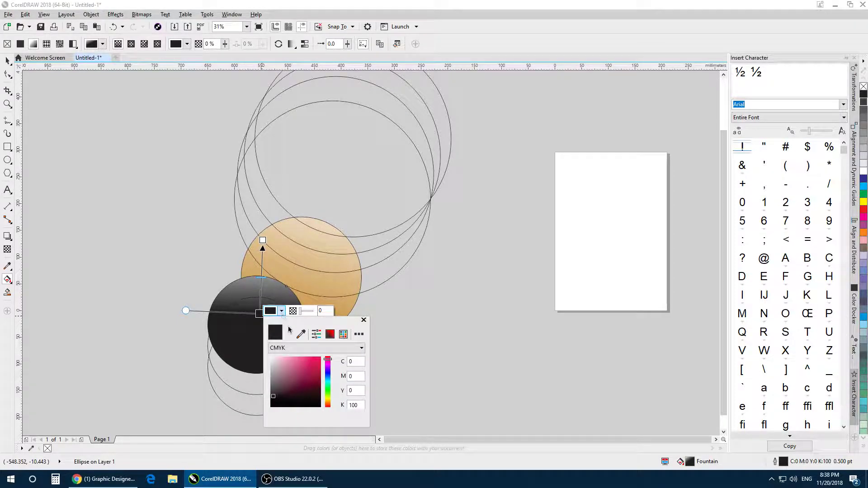
pyautogui.moveTo(330, 385); pyautogui.dragTo(329, 404)
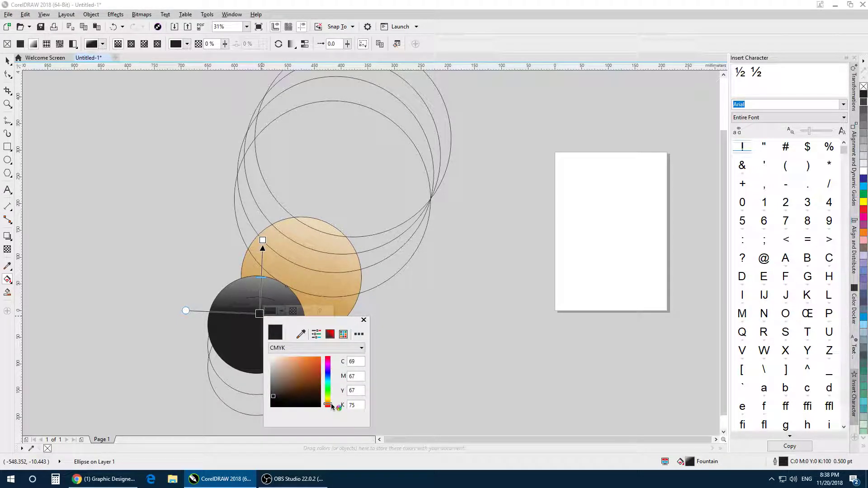
pyautogui.click(322, 372)
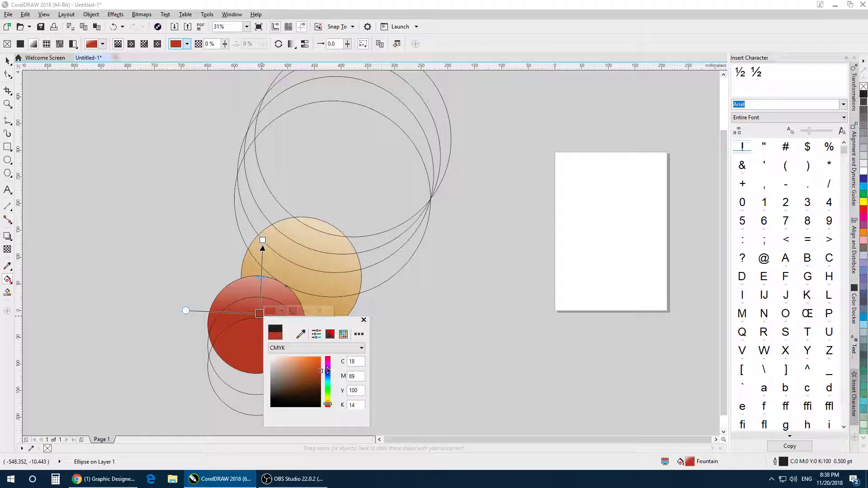
pyautogui.moveTo(329, 406); pyautogui.dragTo(329, 403)
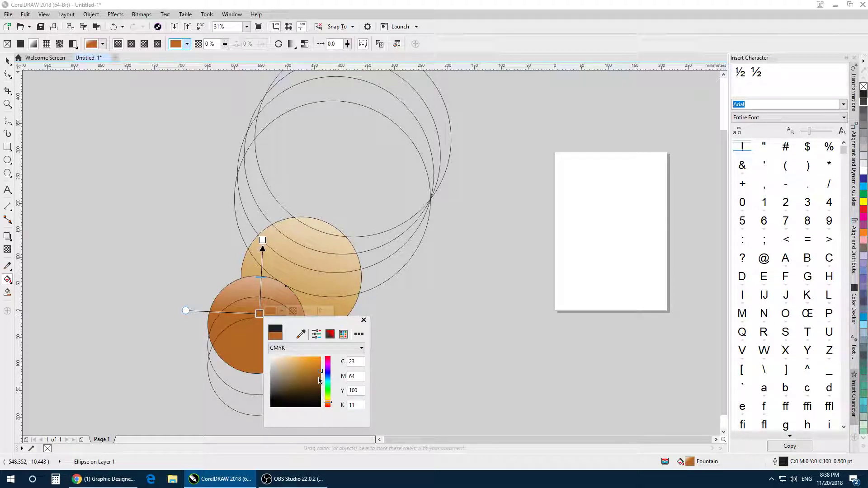
# Step: Choose a brown from the PANTONE solid coated palette, C27 M78 Y100 K24, as the uppermost small circle's gradient start colour
pyautogui.click(344, 334)
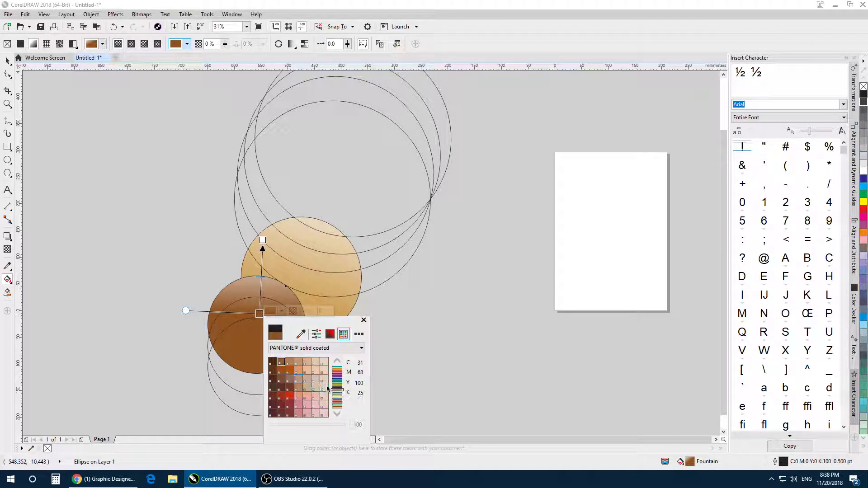
pyautogui.moveTo(338, 389); pyautogui.dragTo(340, 372)
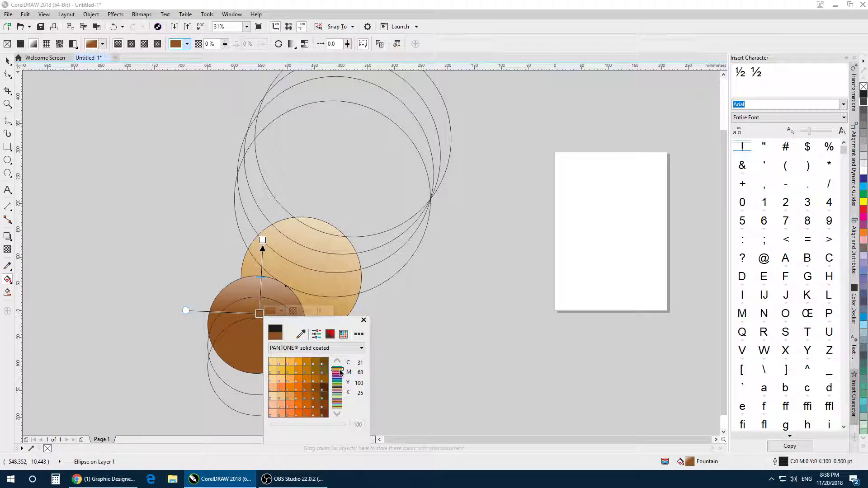
pyautogui.click(309, 389)
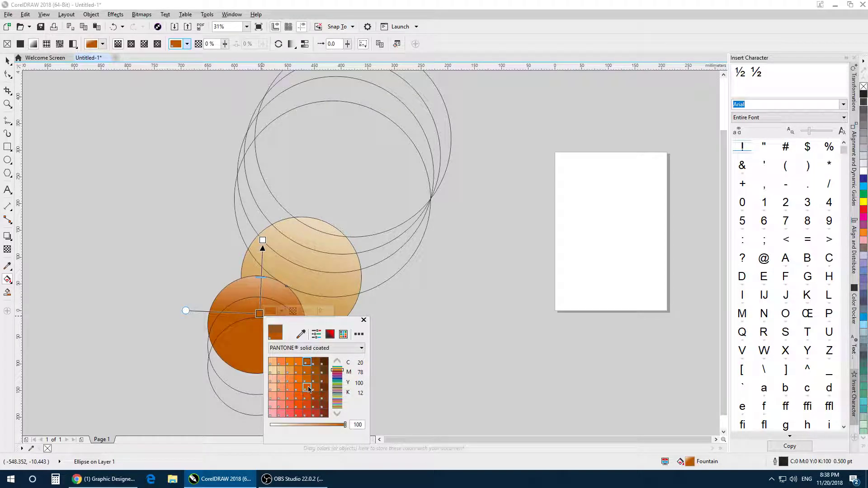
pyautogui.click(316, 408)
pyautogui.moveTo(341, 384); pyautogui.dragTo(340, 373)
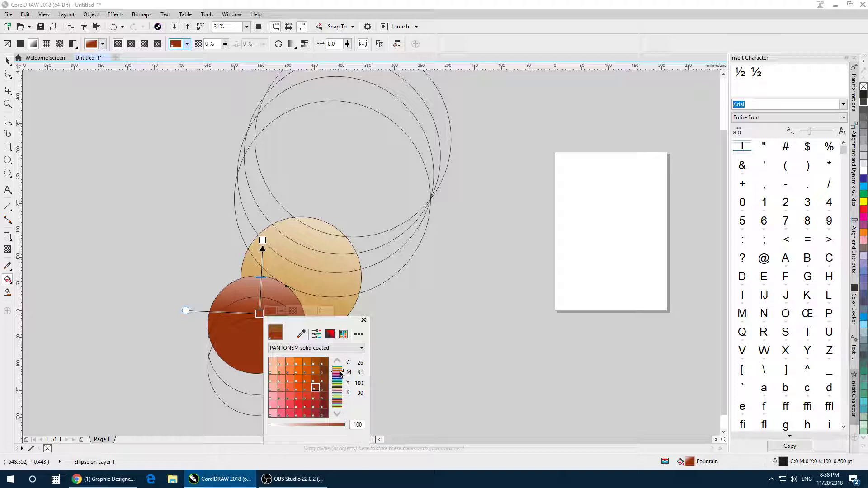
pyautogui.click(316, 363)
pyautogui.click(308, 363)
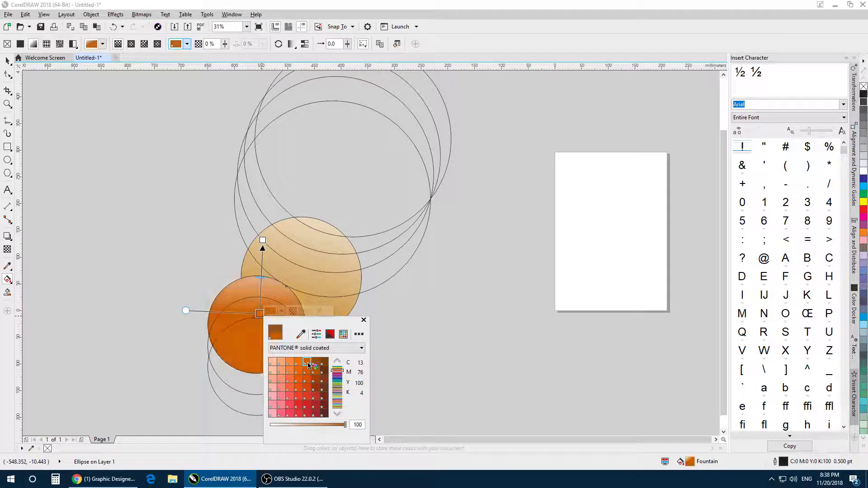
pyautogui.click(315, 363)
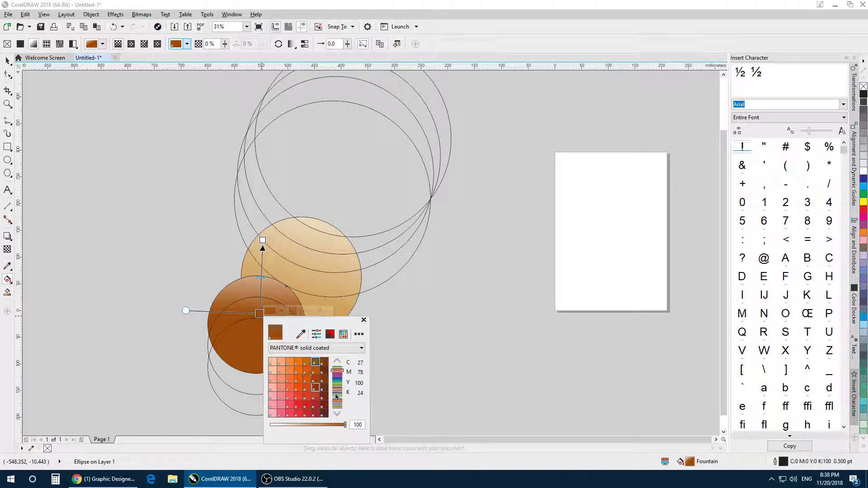
pyautogui.click(270, 299)
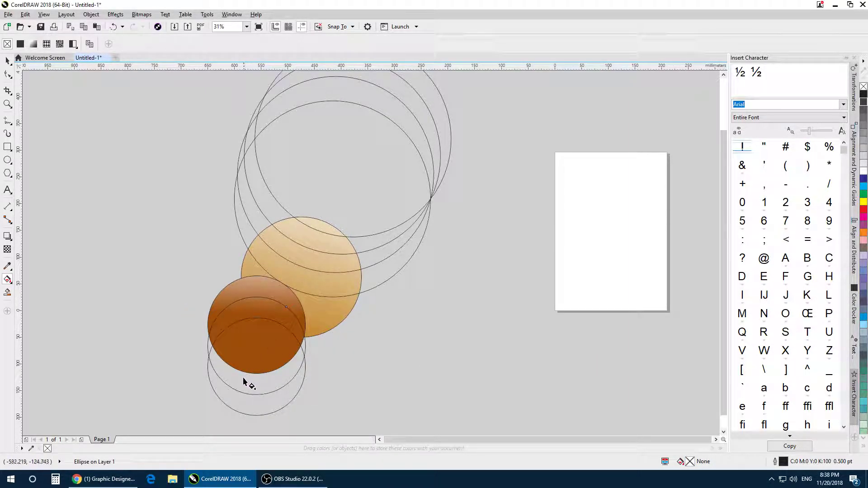
# Step: Apply a linear fountain fill to the middle small circle and sample its start colour, C23 M67 Y85 K20, from the circle above
pyautogui.moveTo(243, 395); pyautogui.dragTo(264, 282)
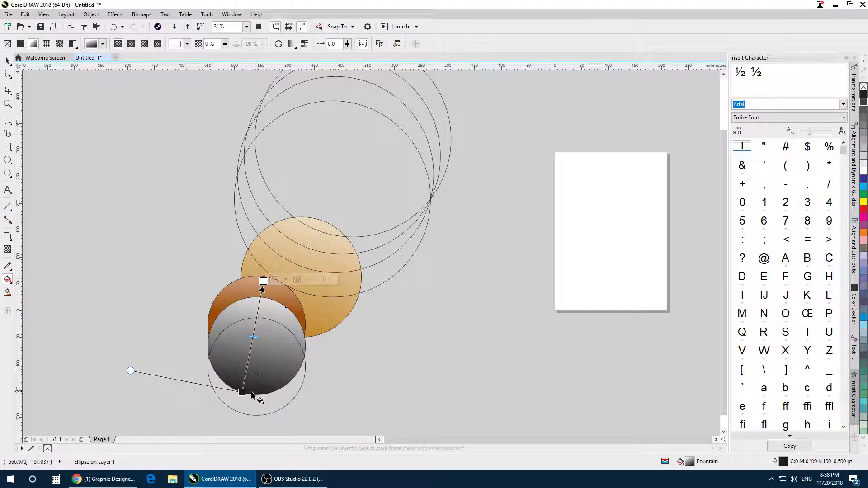
pyautogui.moveTo(245, 393); pyautogui.dragTo(251, 393)
pyautogui.click(274, 392)
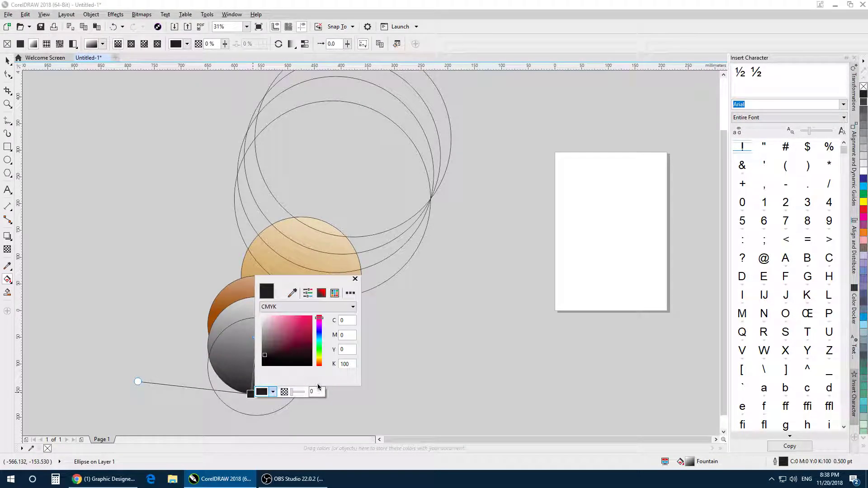
pyautogui.click(335, 294)
pyautogui.click(291, 293)
pyautogui.click(219, 303)
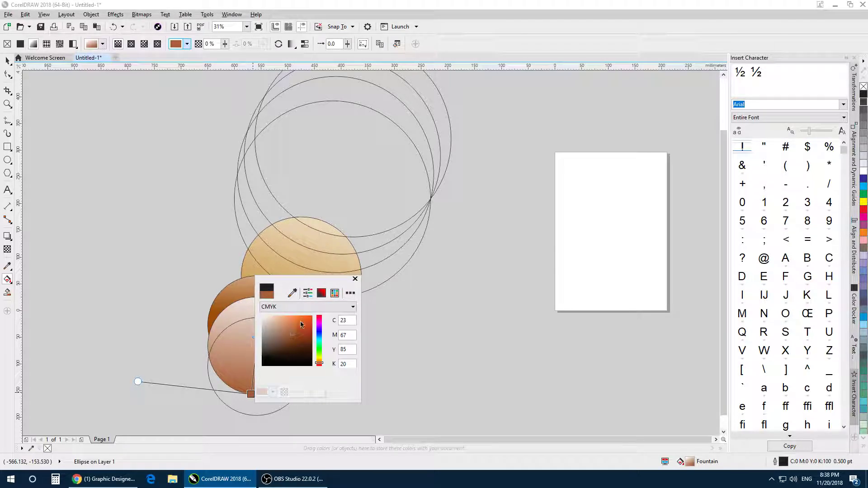
# Step: Choose PANTONE solid coated dark brown, C39 M79 Y100 K55, as the middle small circle's start colour and extend the gradient far above it
pyautogui.click(336, 293)
pyautogui.moveTo(330, 339); pyautogui.dragTo(333, 333)
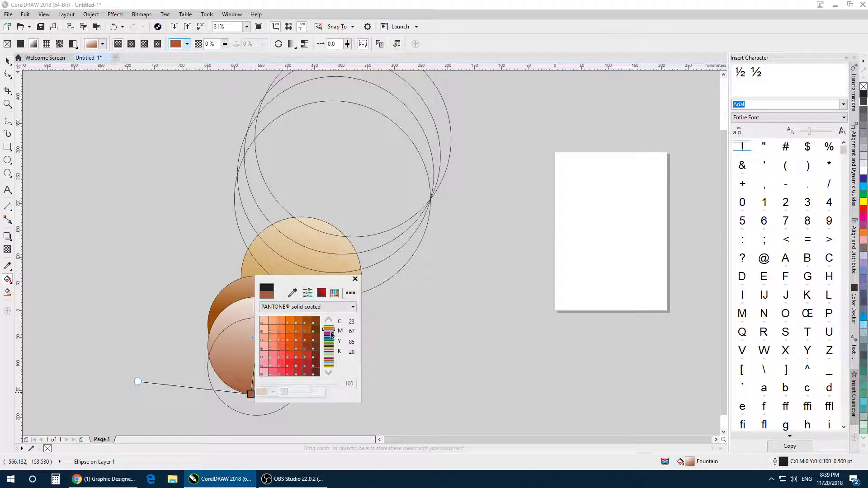
pyautogui.click(315, 321)
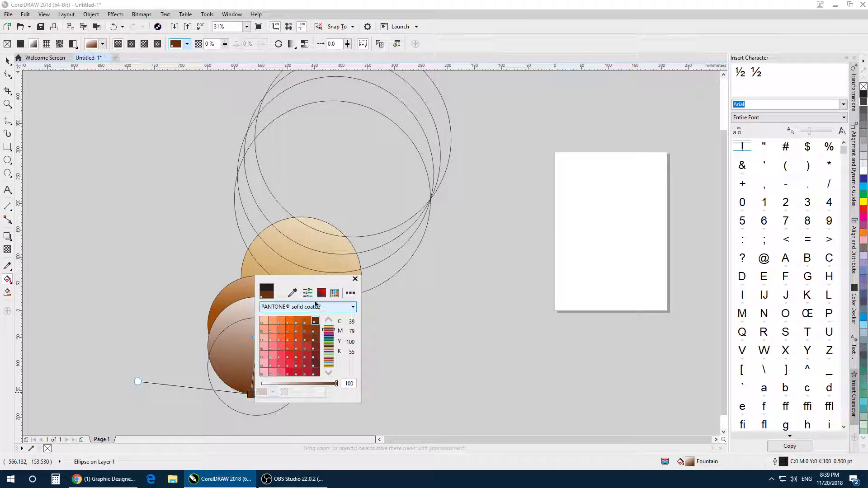
pyautogui.moveTo(264, 281); pyautogui.dragTo(273, 188)
pyautogui.moveTo(252, 393); pyautogui.dragTo(261, 347)
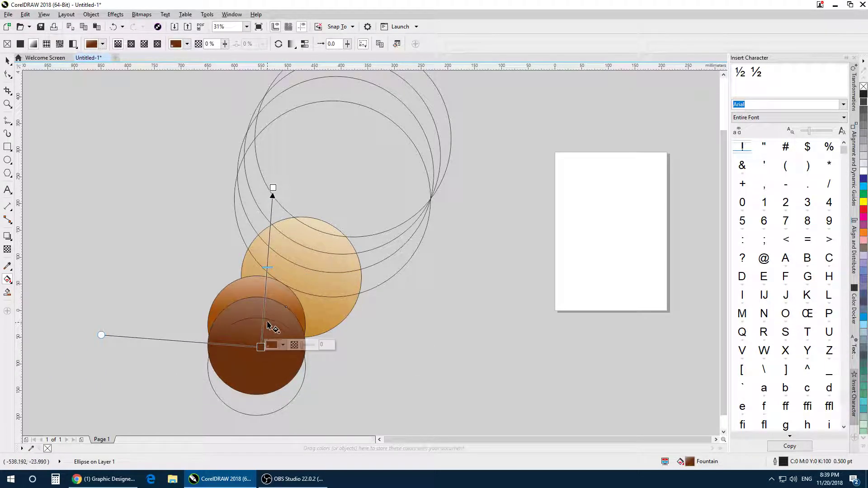
pyautogui.moveTo(272, 187); pyautogui.dragTo(268, 187)
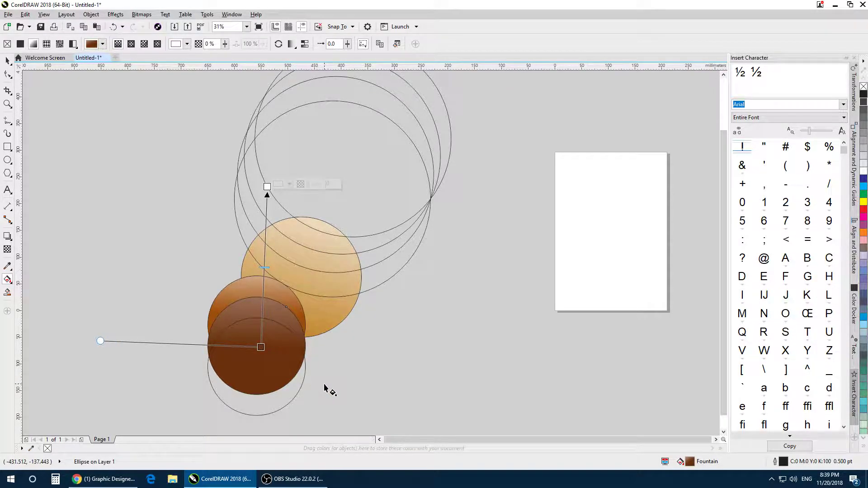
# Step: Move the unfilled lowest small circle up and to the right so it overlaps the middle small circle and the golden circle
pyautogui.click(302, 393)
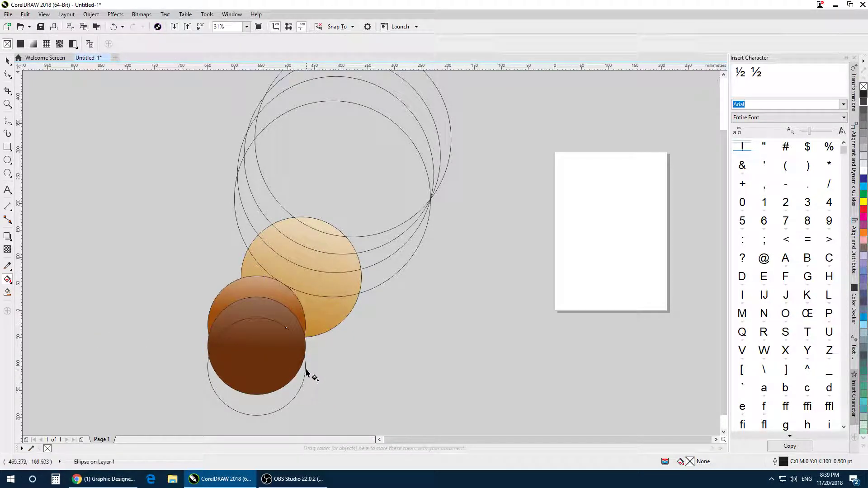
pyautogui.press('space')
pyautogui.click(304, 368)
pyautogui.moveTo(304, 367); pyautogui.dragTo(352, 361)
pyautogui.press('space')
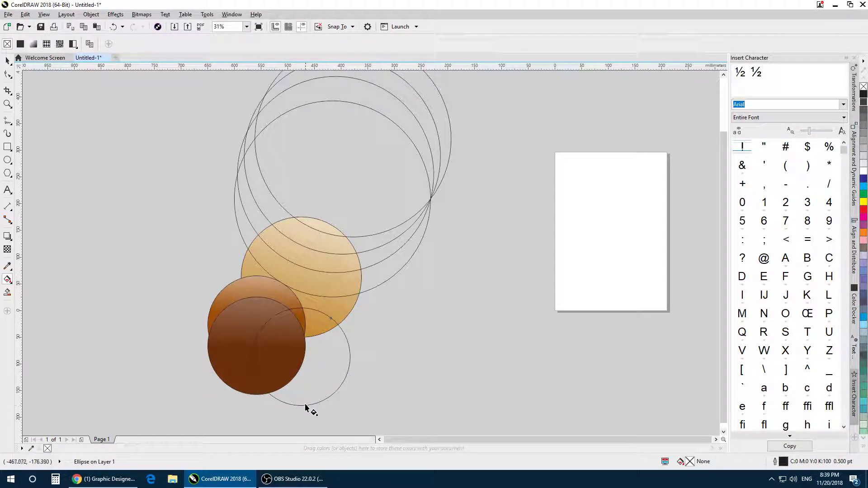
# Step: Apply a linear fountain fill to the moved circle and set its start colour to PANTONE dark red-brown, C41 M91 Y85 K65
pyautogui.moveTo(305, 406); pyautogui.dragTo(320, 269)
pyautogui.click(305, 405)
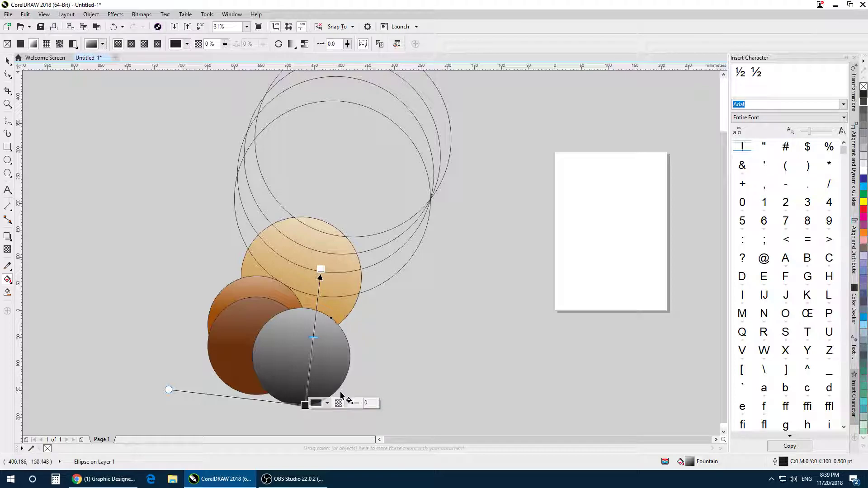
pyautogui.click(317, 402)
pyautogui.click(390, 305)
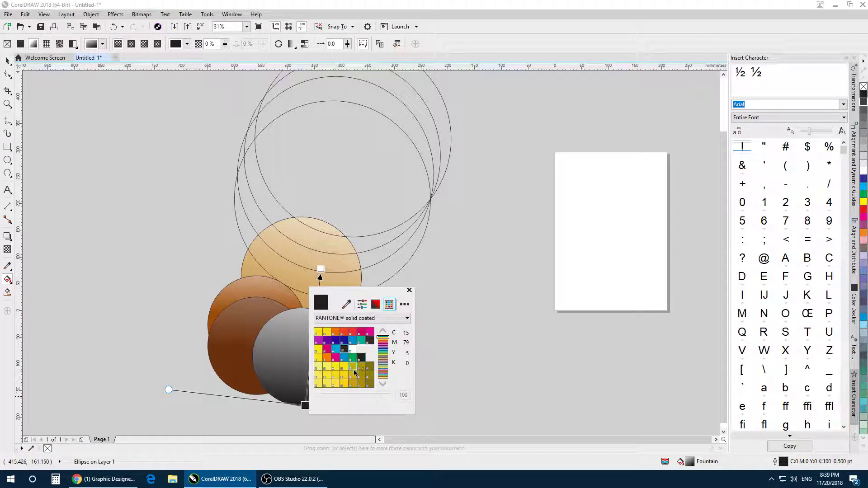
pyautogui.click(388, 351)
pyautogui.click(383, 346)
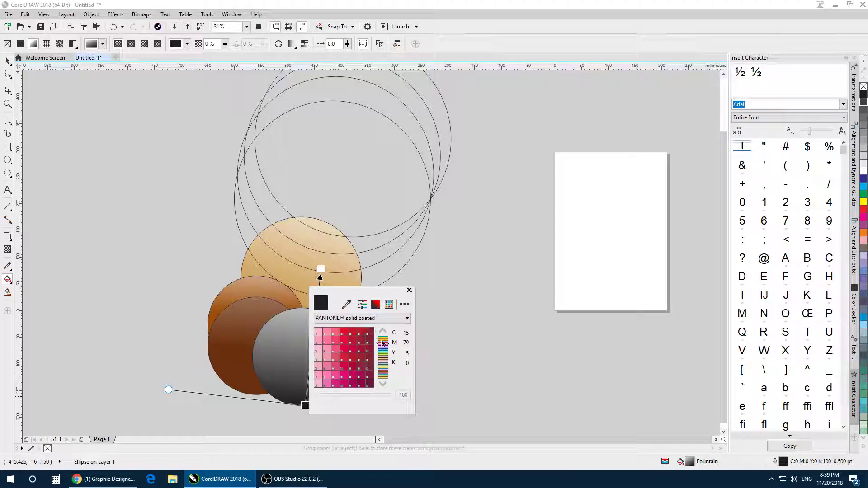
pyautogui.moveTo(388, 349); pyautogui.dragTo(386, 345)
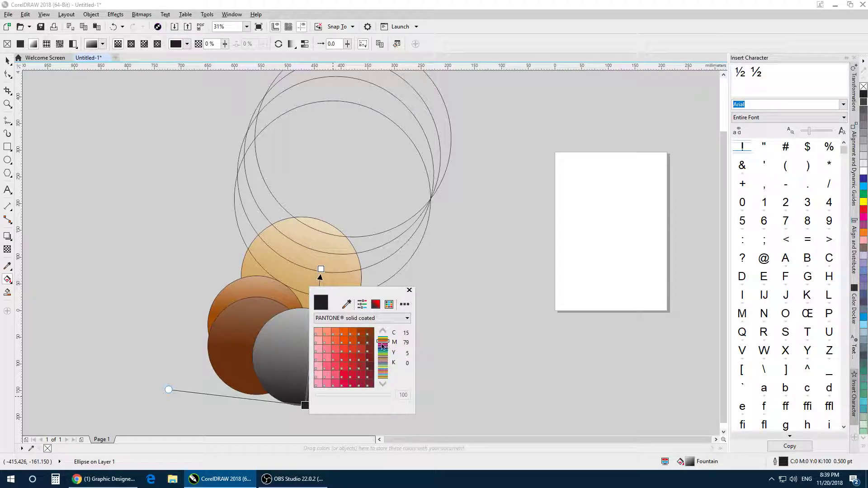
pyautogui.click(370, 363)
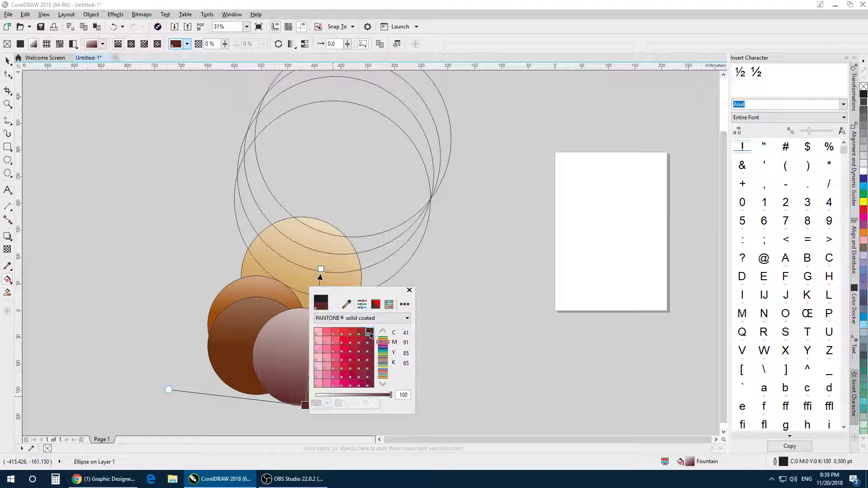
# Step: Change the moved circle's gradient start to PANTONE dark brown, C51 M73 Y83 K73, and run the gradient diagonally towards its upper left
pyautogui.scroll(2, 371, 344)
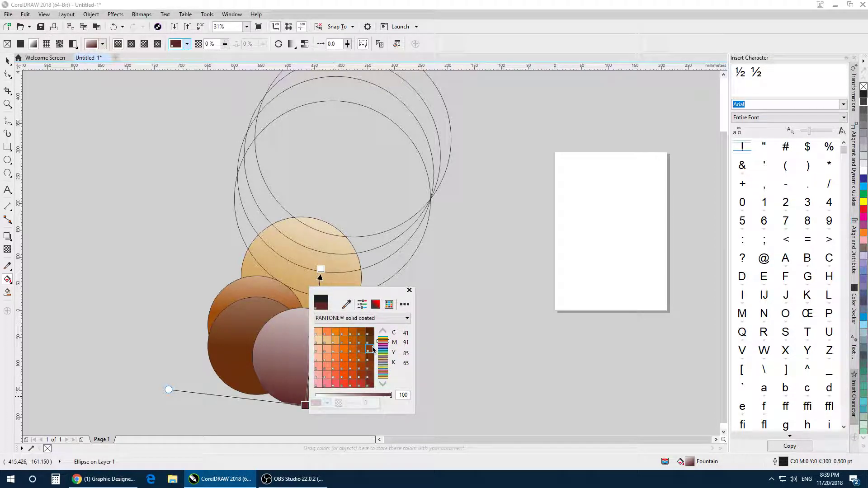
pyautogui.click(371, 332)
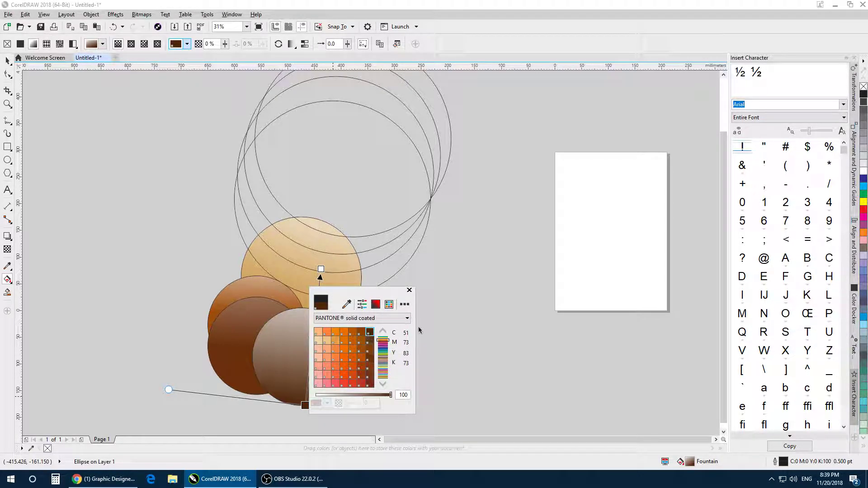
pyautogui.moveTo(235, 337); pyautogui.dragTo(312, 346)
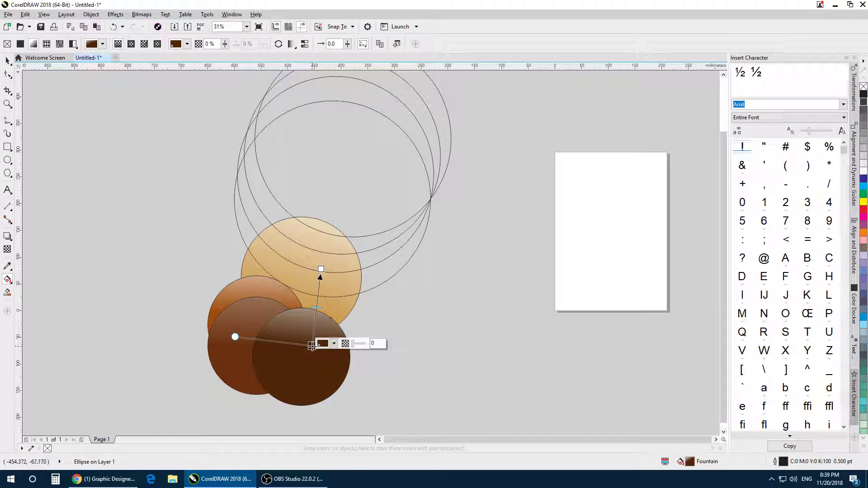
pyautogui.moveTo(321, 270); pyautogui.dragTo(233, 267)
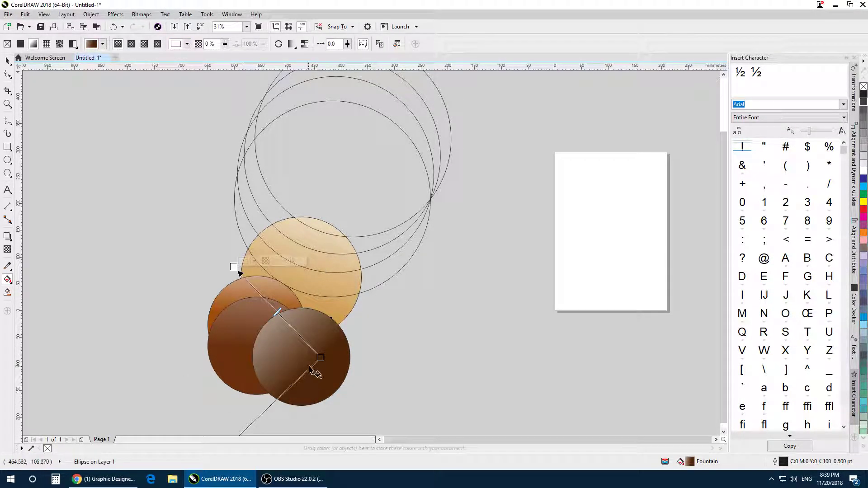
pyautogui.click(321, 357)
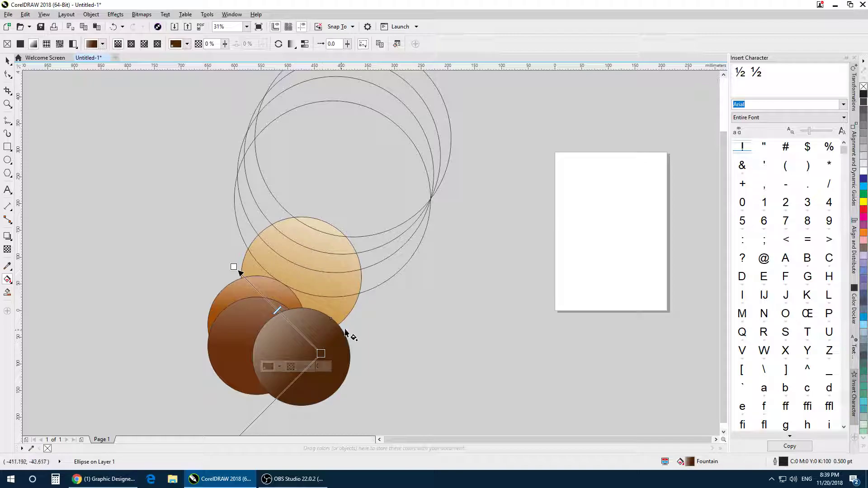
pyautogui.click(7, 62)
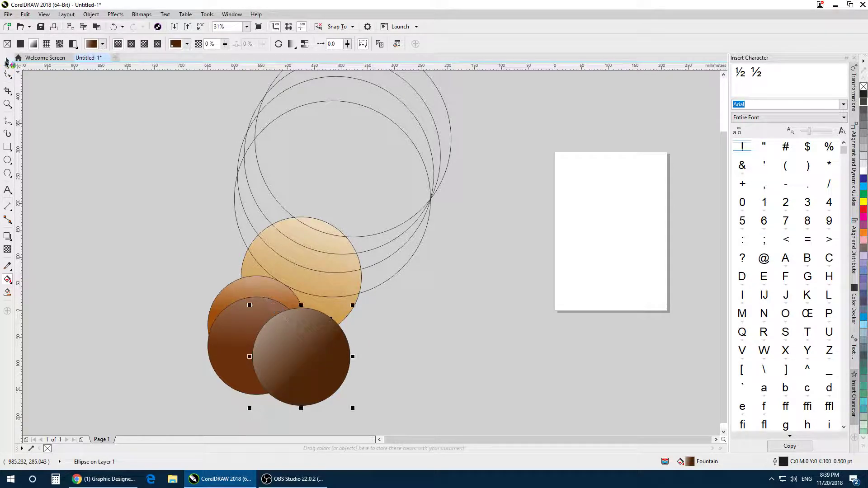
pyautogui.click(430, 305)
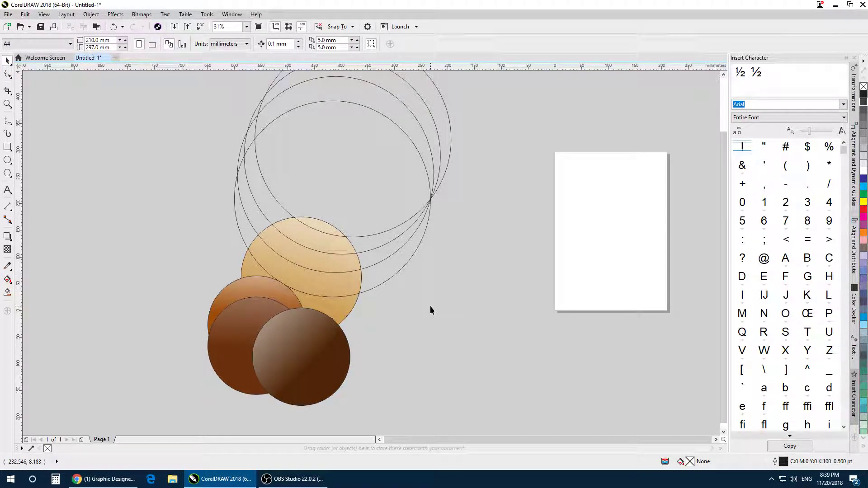
# Step: Apply a linear fountain fill to the lowest large circle, running from black near its lower edge to white near its upper edge
pyautogui.click(384, 279)
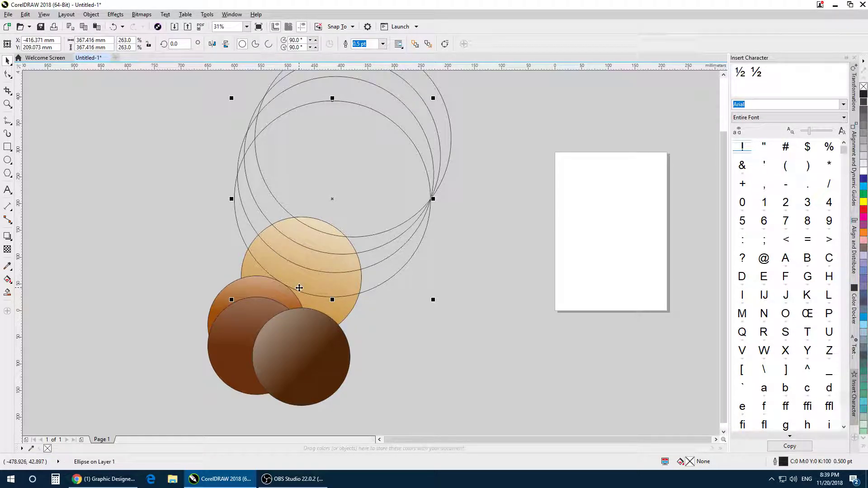
pyautogui.press('g')
pyautogui.moveTo(299, 291); pyautogui.dragTo(359, 111)
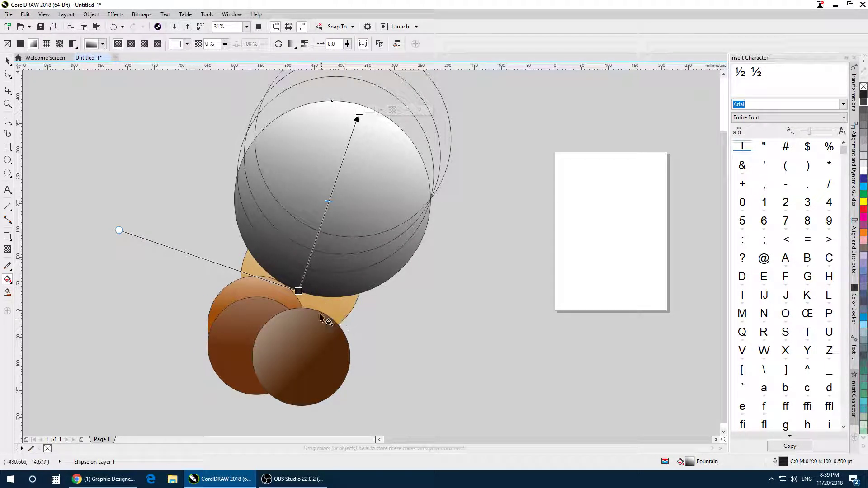
# Step: Set the large circle's gradient start colour to PANTONE orange, C0 M64 Y100 K0, and stretch its white end to the circle's upper edge
pyautogui.click(298, 290)
pyautogui.click(319, 290)
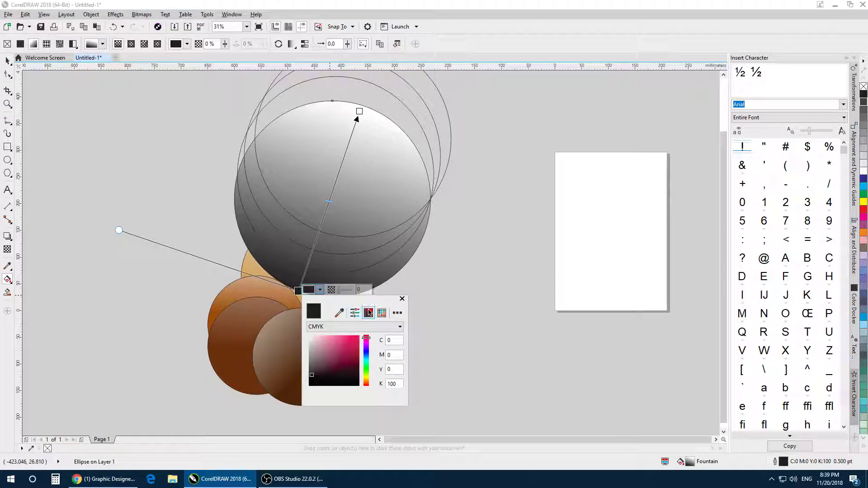
pyautogui.click(382, 314)
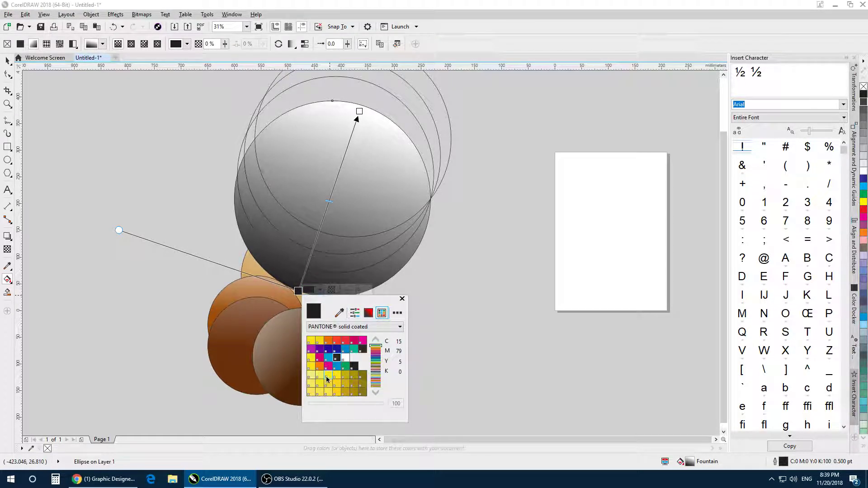
pyautogui.click(329, 342)
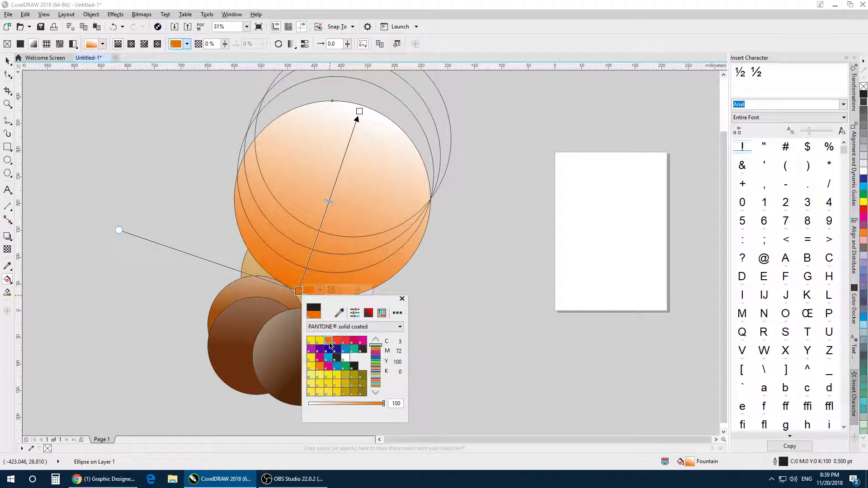
pyautogui.click(321, 367)
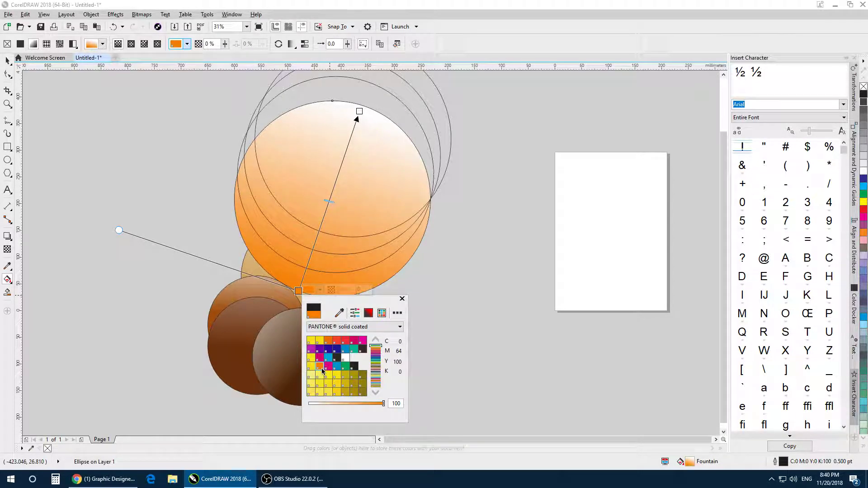
pyautogui.moveTo(359, 111); pyautogui.dragTo(364, 101)
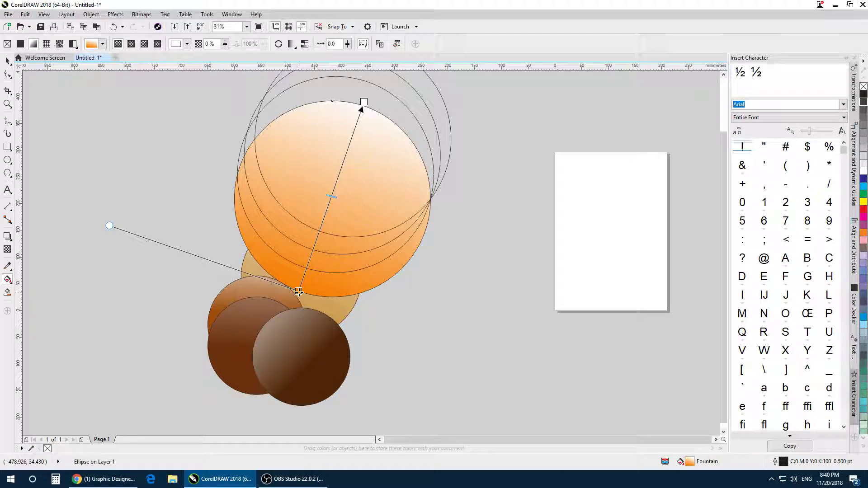
pyautogui.press('space')
pyautogui.click(468, 172)
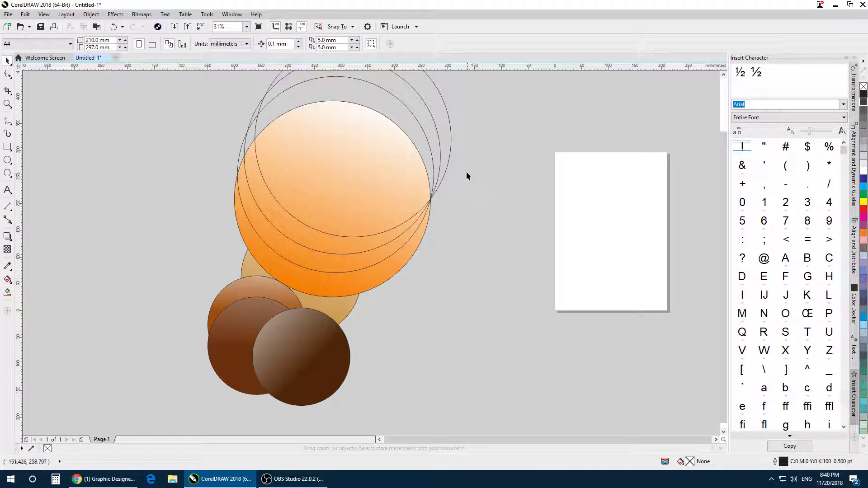
# Step: Delete the three unfilled large circles behind the orange gradient circle
pyautogui.click(437, 171)
pyautogui.press('Delete')
pyautogui.click(435, 148)
pyautogui.press('Delete')
# Step: Rotate two copies of the large orange circle clockwise about its right edge, fanning them upwards over the original
pyautogui.click(405, 168)
pyautogui.click(404, 178)
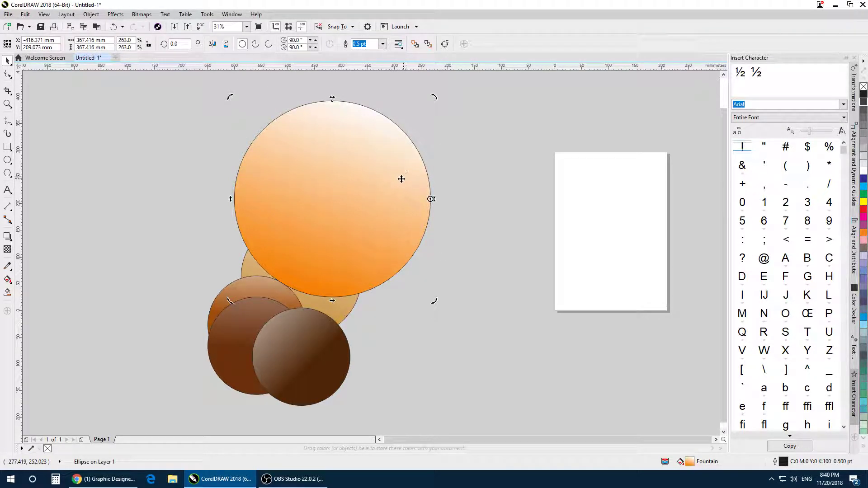
pyautogui.moveTo(441, 94)
pyautogui.mouseDown()
pyautogui.moveTo(475, 105)
pyautogui.moveTo(455, 113)
pyautogui.moveTo(477, 127)
pyautogui.mouseUp()
pyautogui.scroll(2, 443, 159)
pyautogui.click(471, 228)
pyautogui.click(366, 355)
pyautogui.scroll(-2, 368, 353)
pyautogui.click(450, 325)
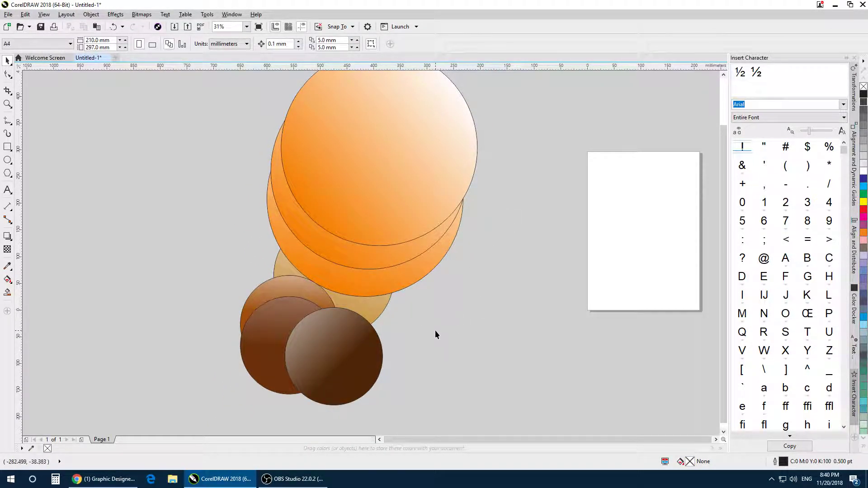
# Step: Move the darkest brown circle slightly up and to the right so it meets the lower edge of the large orange circle
pyautogui.scroll(2, 342, 315)
pyautogui.moveTo(411, 333); pyautogui.dragTo(392, 362)
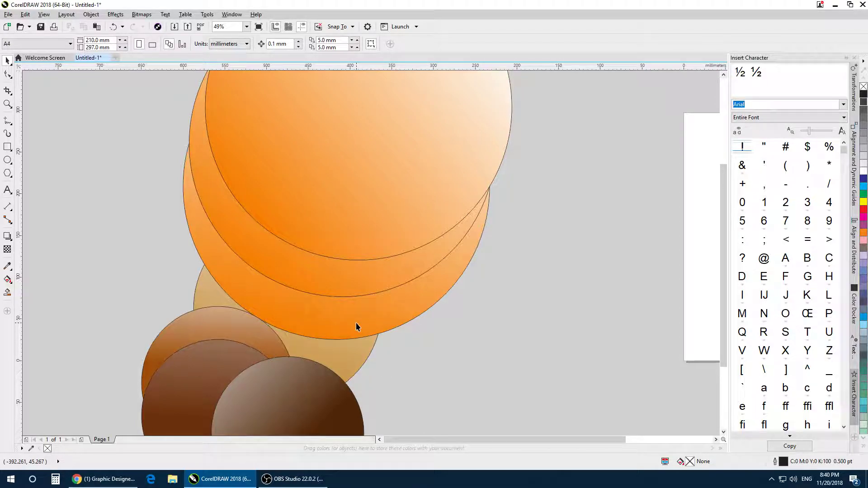
pyautogui.click(289, 352)
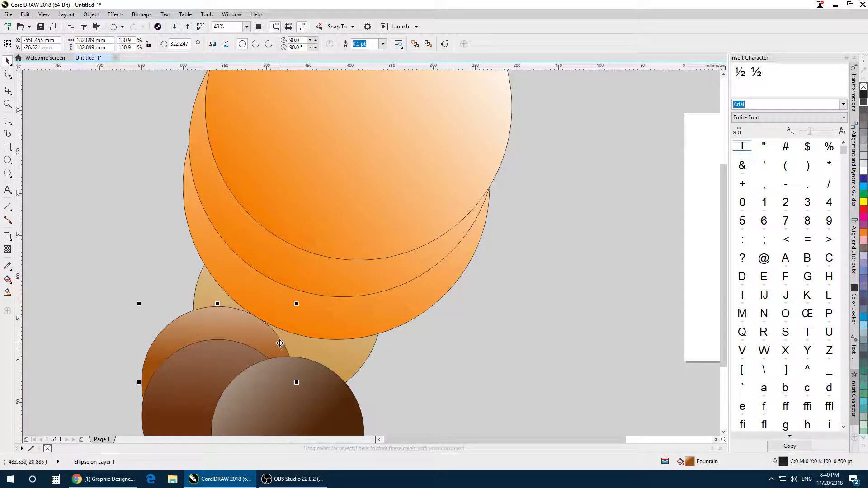
pyautogui.moveTo(277, 340); pyautogui.dragTo(313, 357)
pyautogui.scroll(4, 320, 343)
pyautogui.scroll(-3, 313, 357)
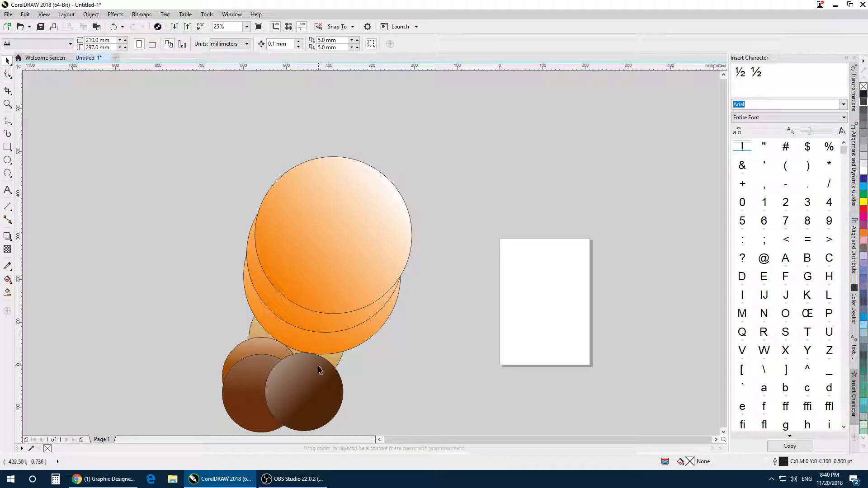
# Step: Recolour the gradient start of the golden circle behind the orange ones with a dark PANTONE brown, C39 M79 Y100 K55
pyautogui.scroll(2, 320, 364)
pyautogui.click(360, 354)
pyautogui.moveTo(288, 355); pyautogui.dragTo(254, 310)
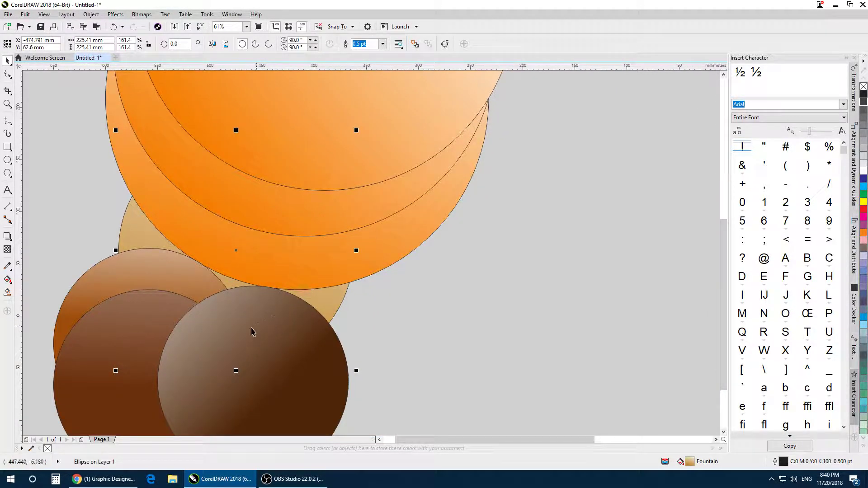
pyautogui.press('g')
pyautogui.click(199, 363)
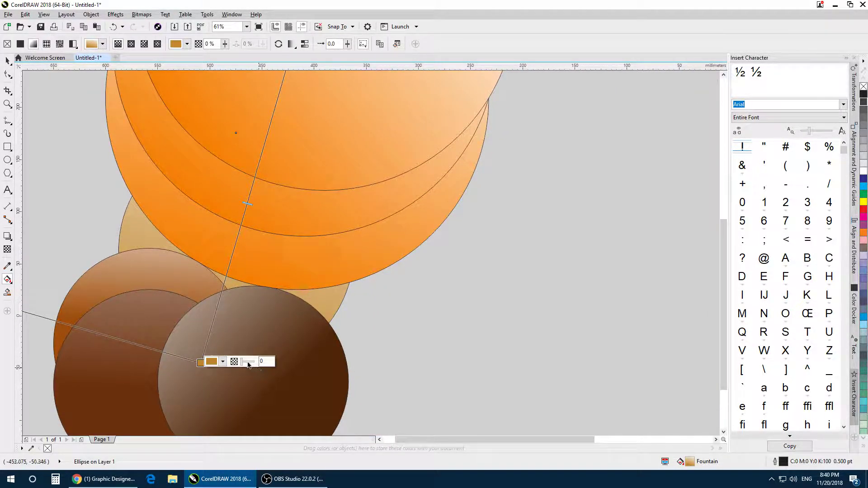
pyautogui.click(222, 362)
pyautogui.click(284, 263)
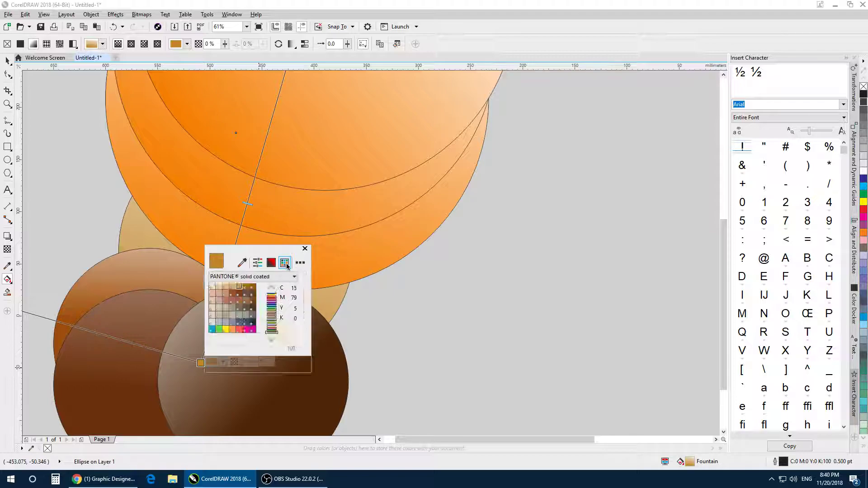
pyautogui.click(279, 301)
pyautogui.click(280, 299)
pyautogui.click(239, 317)
pyautogui.click(266, 312)
pyautogui.click(278, 301)
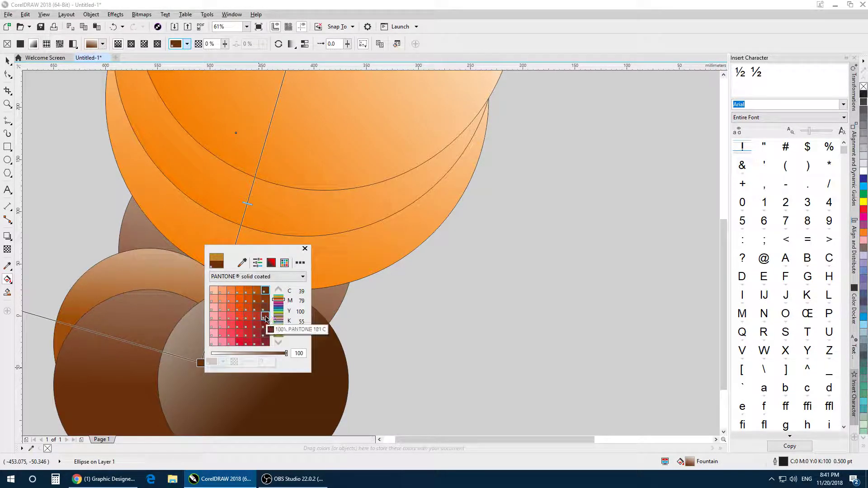
# Step: Try dark PANTONE reds such as C33 M100 Y78 K46 and C29 M100 Y97 K43 as the rear circle's gradient start
pyautogui.click(266, 326)
pyautogui.click(266, 308)
pyautogui.click(267, 300)
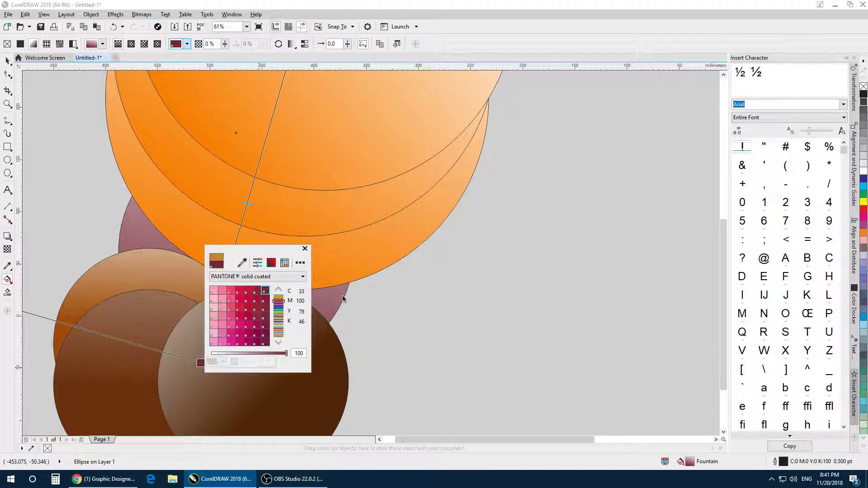
pyautogui.moveTo(279, 323); pyautogui.dragTo(280, 302)
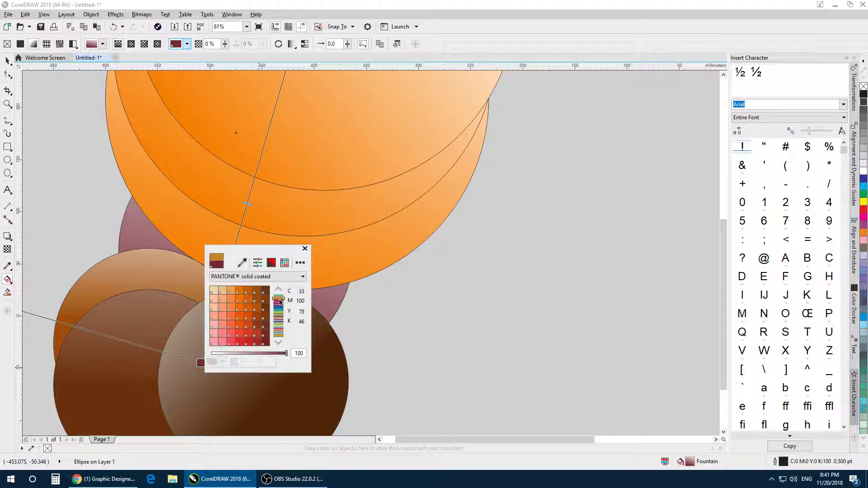
pyautogui.scroll(-2, 258, 317)
pyautogui.click(265, 325)
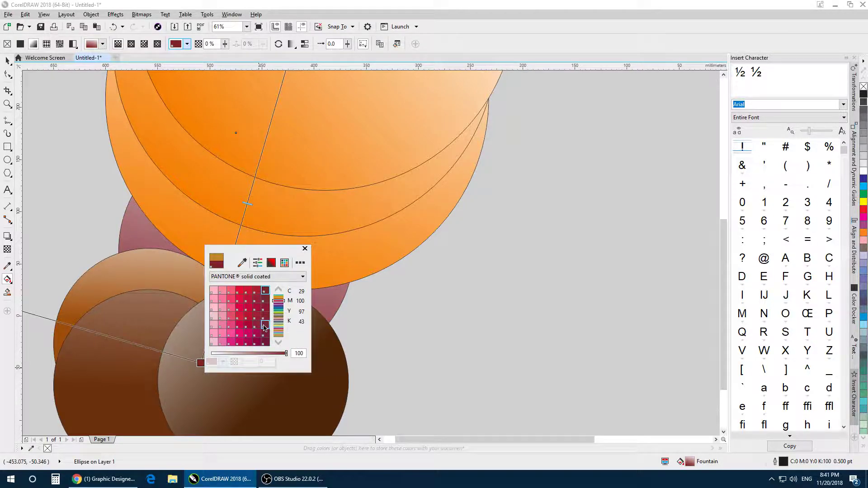
# Step: Set the rear circle's gradient start colour to PANTONE brown C33 M78 Y100 K40
pyautogui.click(278, 302)
pyautogui.click(265, 299)
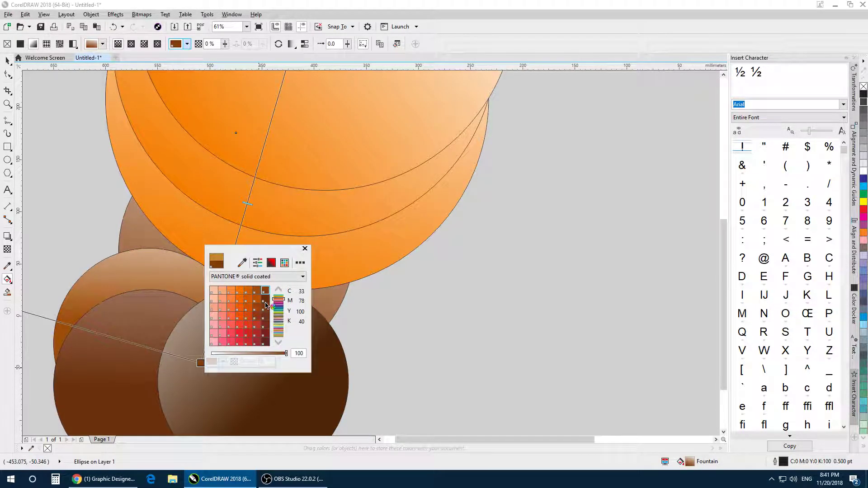
pyautogui.click(392, 305)
pyautogui.press('space')
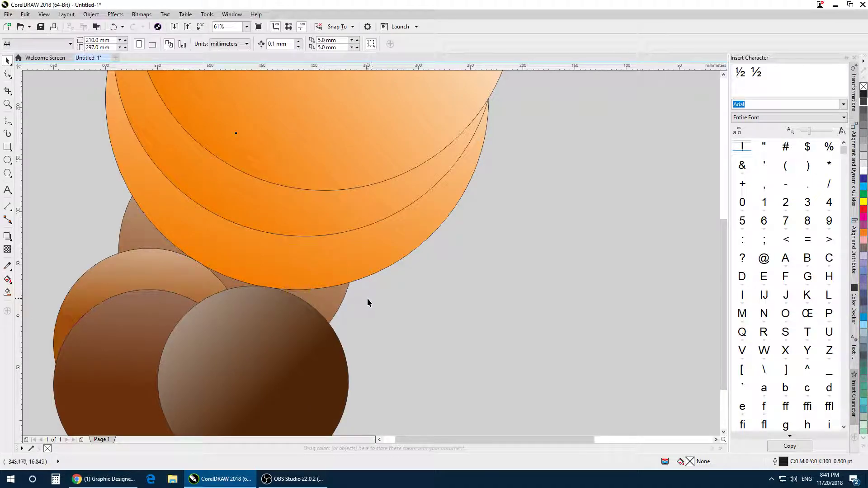
pyautogui.press('F6')
pyautogui.moveTo(244, 250); pyautogui.dragTo(296, 292)
pyautogui.hotkey('ctrl', 'z')
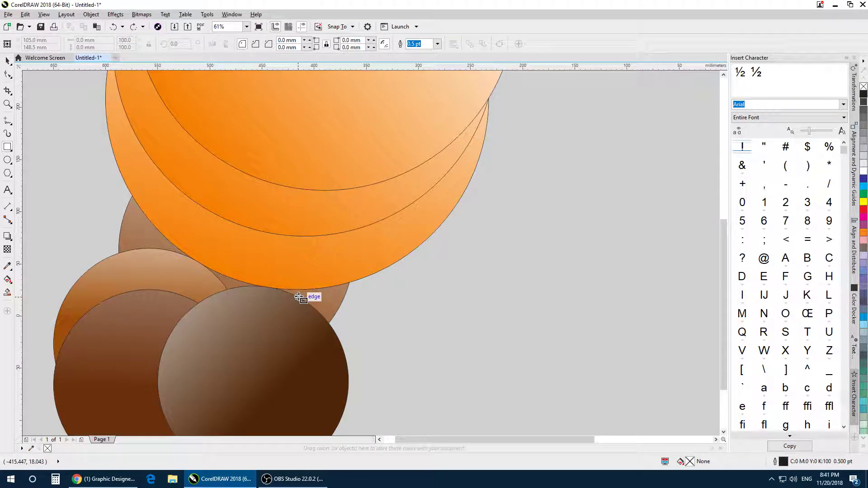
# Step: Draw a circle about 69 mm across where the orange and darkest brown circles meet, and fill it with 10% black
pyautogui.click(7, 159)
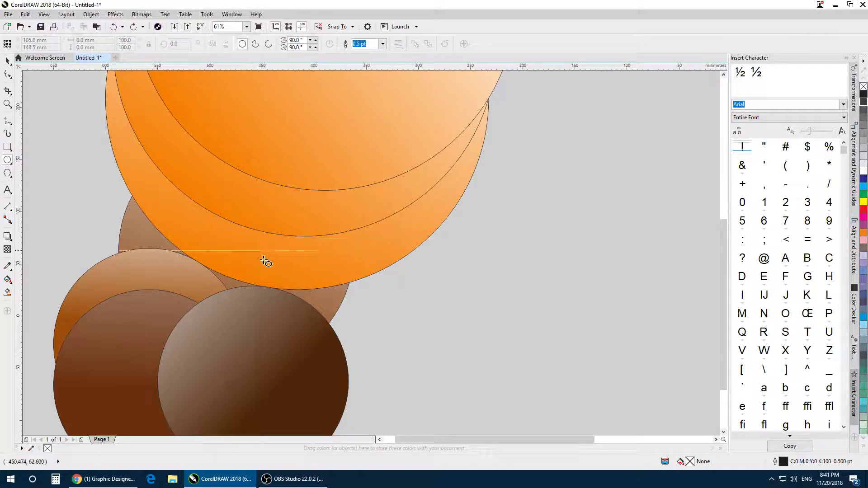
pyautogui.moveTo(264, 252); pyautogui.dragTo(328, 324)
pyautogui.press('space')
pyautogui.moveTo(300, 286); pyautogui.dragTo(292, 272)
pyautogui.click(863, 169)
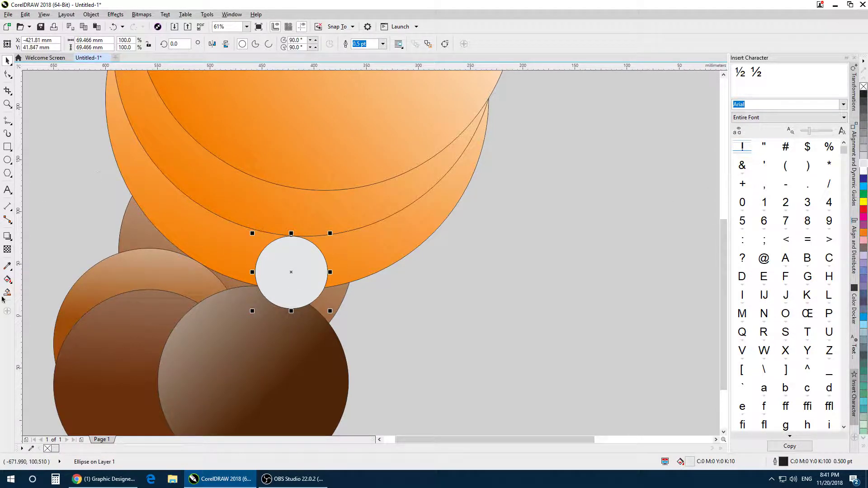
# Step: Give the small circle an elliptical gradient fill with its white start centred on the circle
pyautogui.click(8, 279)
pyautogui.moveTo(284, 307); pyautogui.dragTo(309, 206)
pyautogui.click(131, 44)
pyautogui.moveTo(295, 258); pyautogui.dragTo(291, 272)
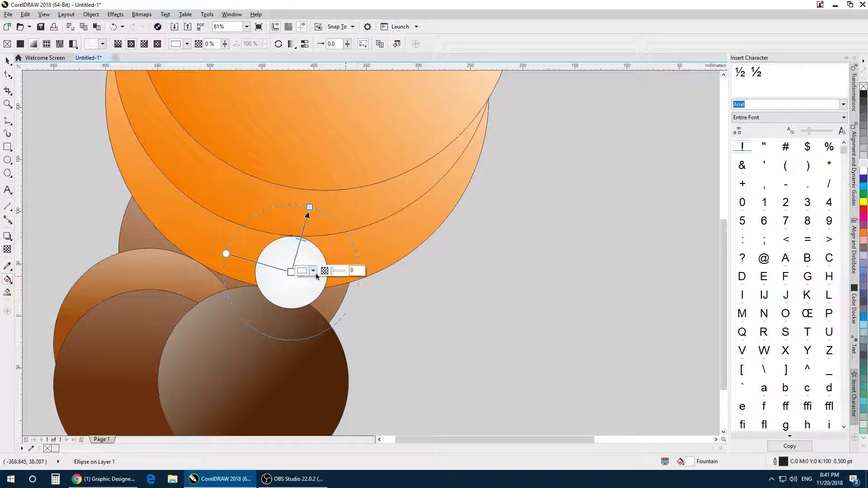
# Step: Set the outer colour of the small circle's gradient to light orange from the CMYK palette and adjust the gradient's radius
pyautogui.click(322, 205)
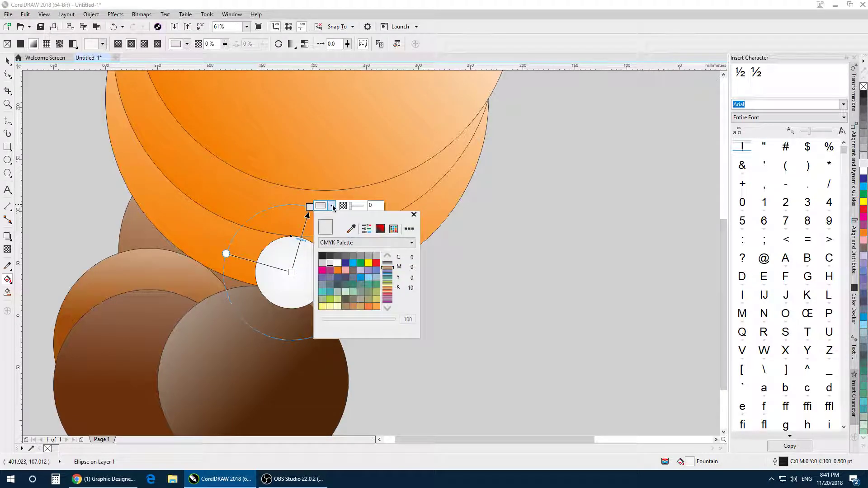
pyautogui.moveTo(388, 268); pyautogui.dragTo(388, 270)
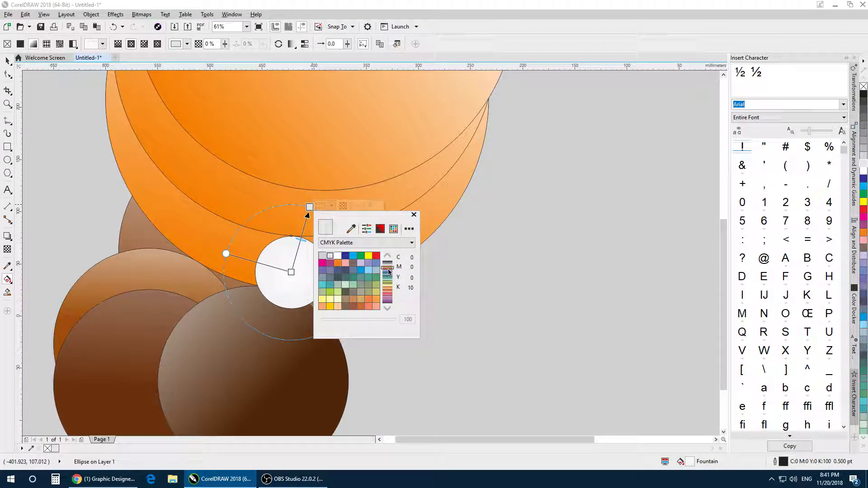
pyautogui.click(376, 300)
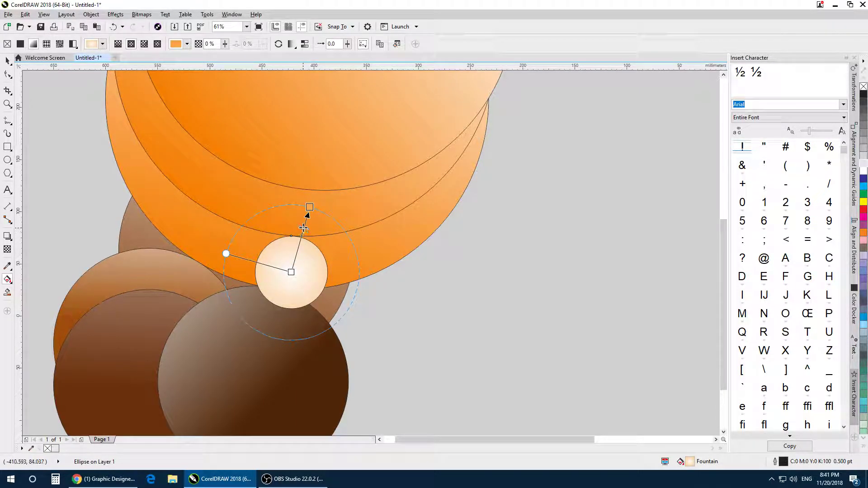
pyautogui.moveTo(309, 207); pyautogui.dragTo(306, 243)
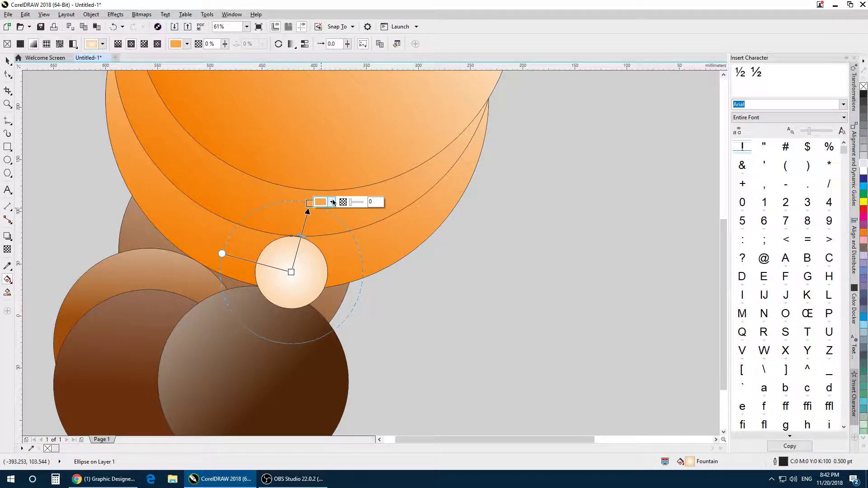
pyautogui.press('space')
pyautogui.click(447, 264)
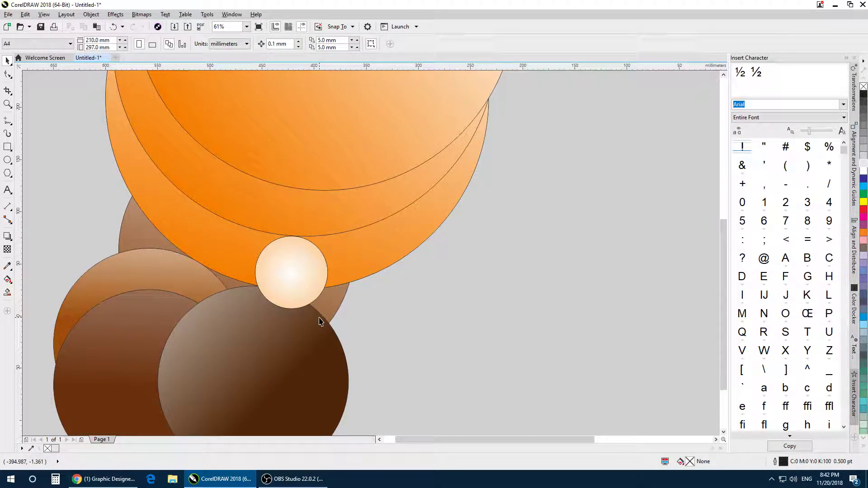
# Step: Enlarge the small cream circle slightly and shift it a little to the left
pyautogui.scroll(-2, 319, 322)
pyautogui.scroll(2, 309, 322)
pyautogui.click(285, 283)
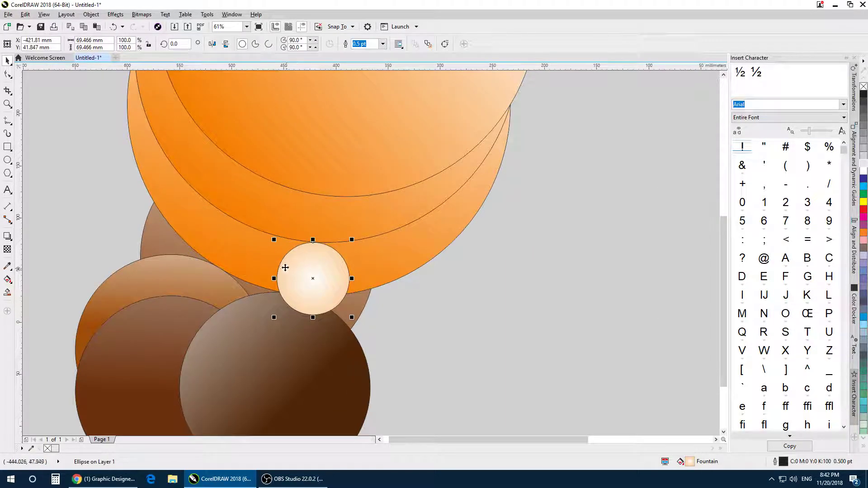
pyautogui.moveTo(275, 243); pyautogui.dragTo(273, 238)
pyautogui.click(423, 305)
pyautogui.moveTo(334, 293); pyautogui.dragTo(327, 293)
pyautogui.click(406, 326)
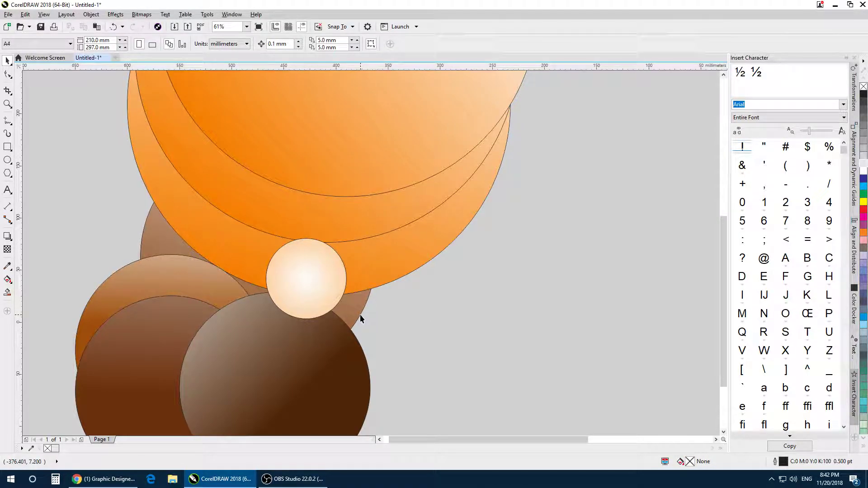
# Step: Draw an upright rectangle about 32 × 92 mm and place it over the small cream circle
pyautogui.moveTo(428, 343); pyautogui.dragTo(452, 363)
pyautogui.press('F6')
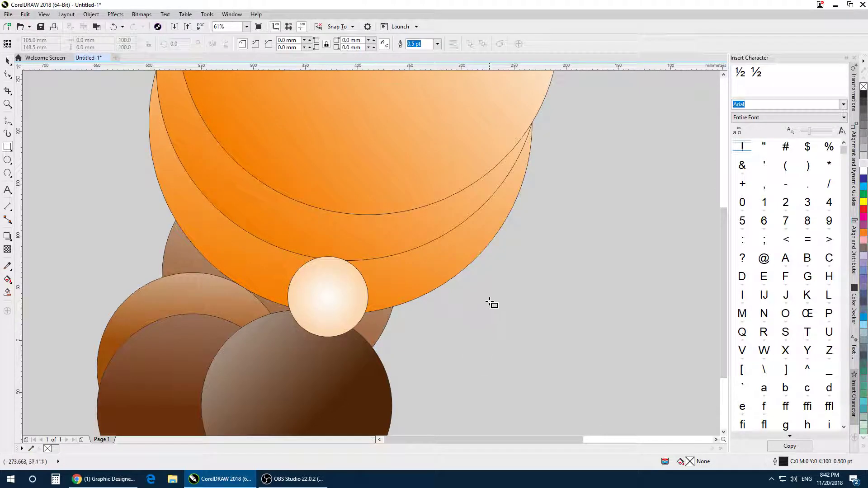
pyautogui.moveTo(485, 292)
pyautogui.mouseDown()
pyautogui.moveTo(523, 348)
pyautogui.moveTo(505, 378)
pyautogui.moveTo(533, 366)
pyautogui.moveTo(503, 382)
pyautogui.moveTo(519, 395)
pyautogui.moveTo(518, 387)
pyautogui.mouseUp()
pyautogui.hscroll(1, 519, 384)
pyautogui.moveTo(568, 349); pyautogui.dragTo(324, 321)
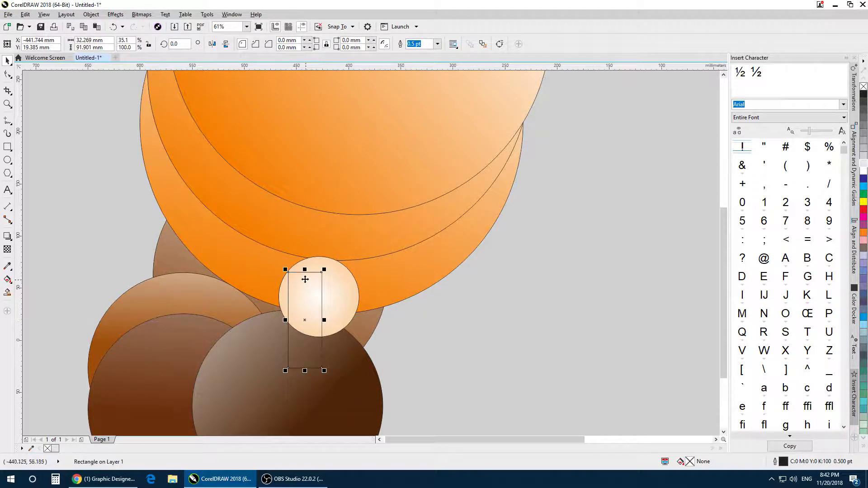
# Step: Shrink the rectangle to about 22 × 48 mm, running from the cream circle's centre to just below its lower edge
pyautogui.moveTo(304, 268); pyautogui.dragTo(304, 291)
pyautogui.moveTo(299, 336); pyautogui.dragTo(310, 320)
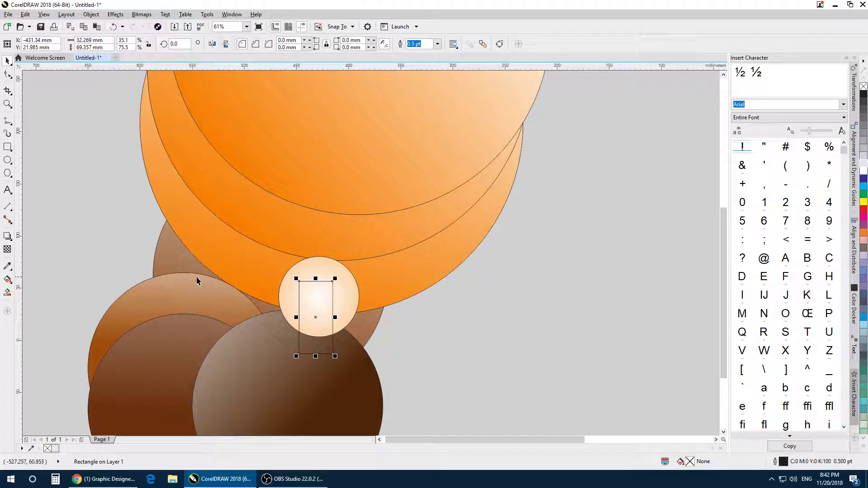
pyautogui.moveTo(327, 293); pyautogui.dragTo(316, 319)
pyautogui.click(428, 340)
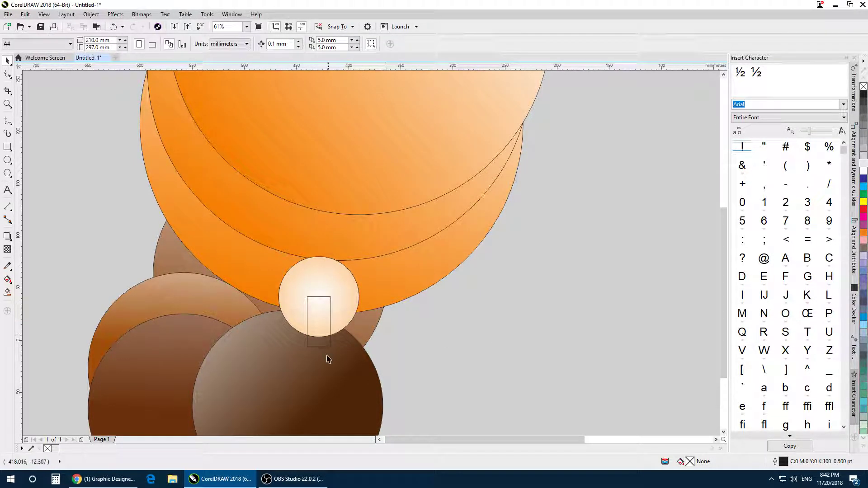
# Step: Draw a square about 3 mm wide near the rectangle's upper edge and place two copies beside it in a row
pyautogui.scroll(3, 330, 355)
pyautogui.scroll(1, 46, 178)
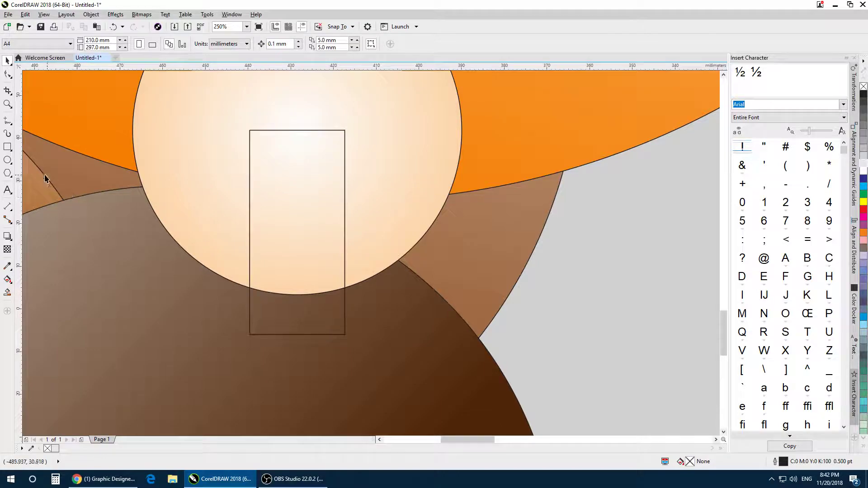
pyautogui.click(7, 149)
pyautogui.moveTo(267, 140)
pyautogui.mouseDown()
pyautogui.moveTo(285, 160)
pyautogui.moveTo(301, 147)
pyautogui.moveTo(334, 150)
pyautogui.mouseUp()
pyautogui.press('space')
pyautogui.rightClick(304, 147)
pyautogui.rightClick(335, 150)
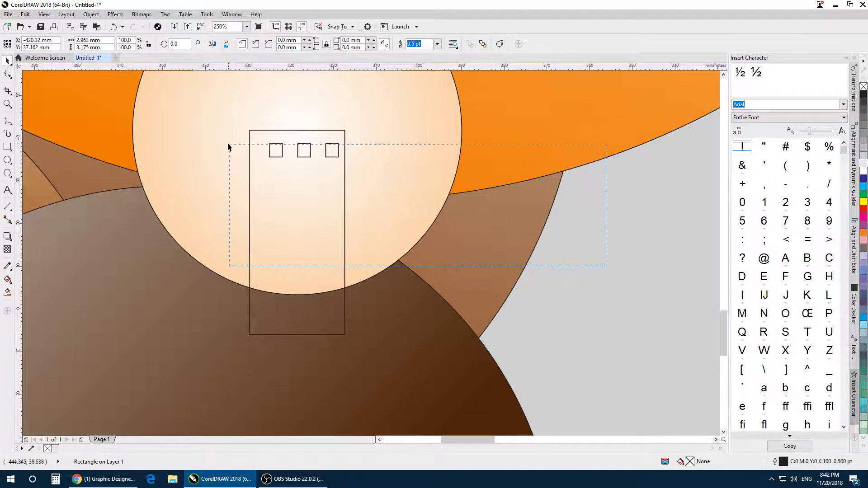
# Step: Distribute the three small squares evenly by their horizontal centres
pyautogui.moveTo(231, 147); pyautogui.dragTo(229, 141)
pyautogui.click(446, 45)
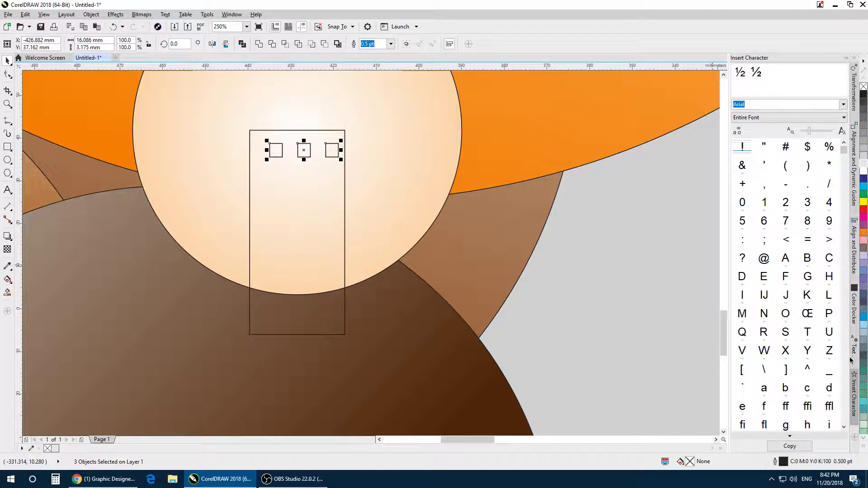
pyautogui.click(854, 246)
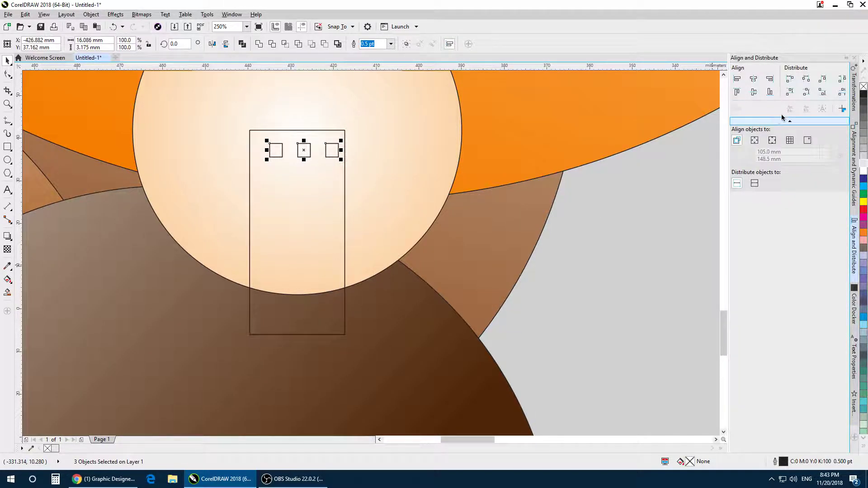
pyautogui.click(805, 81)
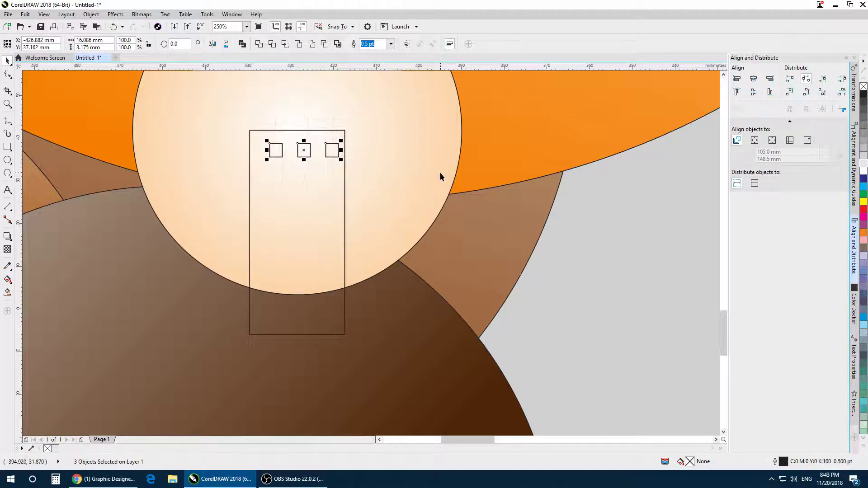
# Step: Group the three squares and centre the group horizontally on the rectangle
pyautogui.hotkey('ctrl', 'g')
pyautogui.keyDown('shift'); pyautogui.click(345, 183); pyautogui.keyUp('shift')
pyautogui.press('c')
pyautogui.click(598, 261)
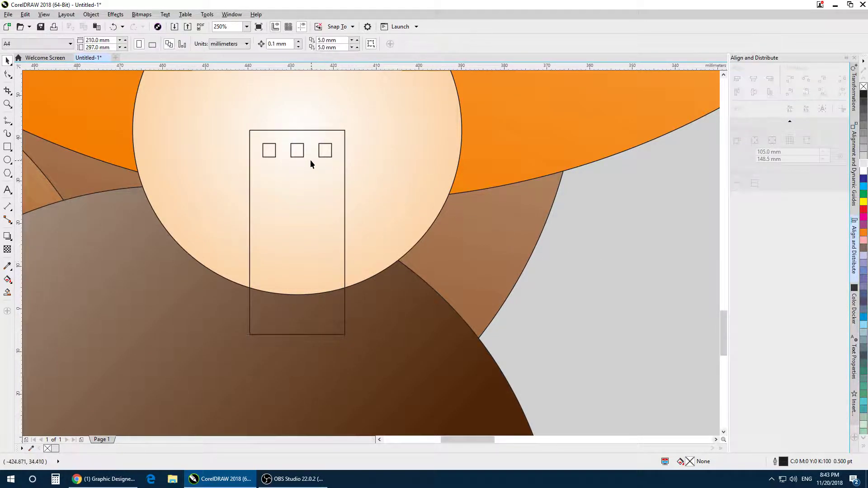
# Step: Copy the row of squares five times down the rectangle to form six evenly spaced rows
pyautogui.click(319, 158)
pyautogui.moveTo(322, 156); pyautogui.dragTo(324, 296)
pyautogui.moveTo(321, 307); pyautogui.dragTo(321, 307)
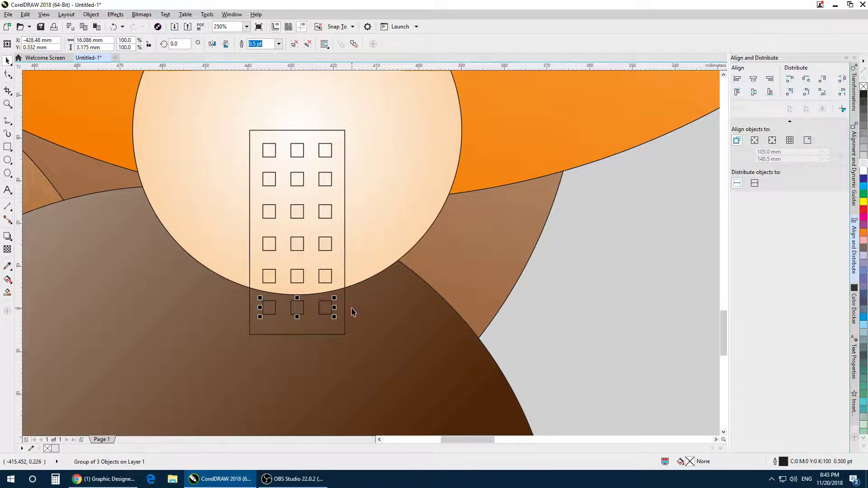
# Step: Combine the rectangle with all the squares into one building shape with window holes and fill it light grey
pyautogui.scroll(-1, 351, 309)
pyautogui.moveTo(506, 358); pyautogui.dragTo(266, 134)
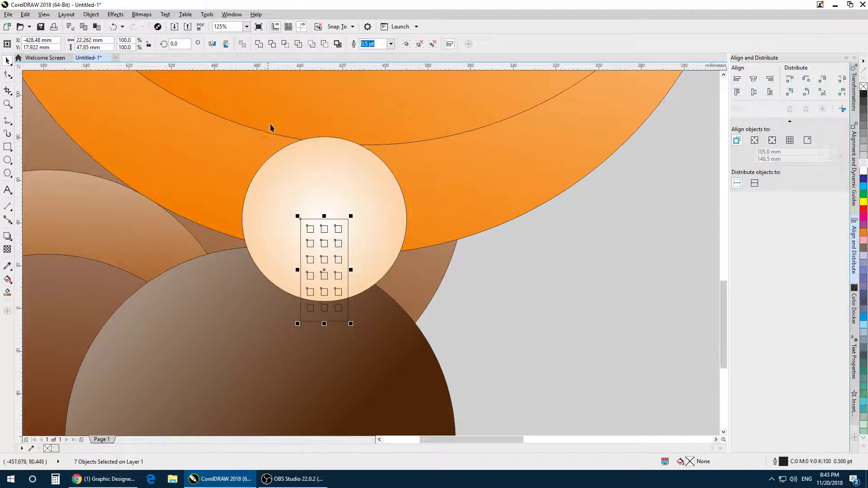
pyautogui.hotkey('ctrl', 'l')
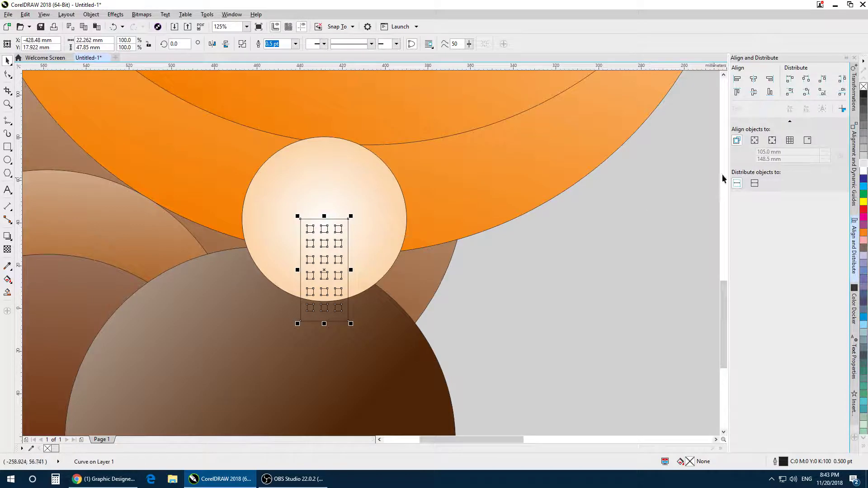
pyautogui.click(864, 149)
pyautogui.press('Escape')
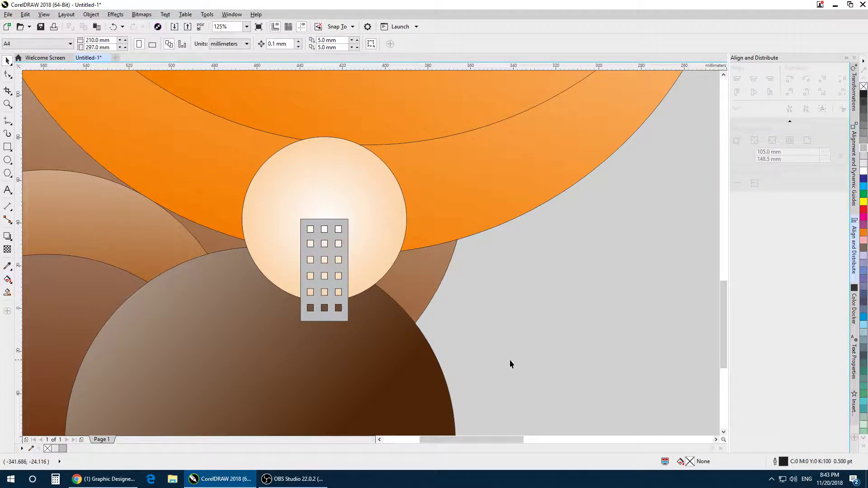
pyautogui.scroll(-4, 331, 267)
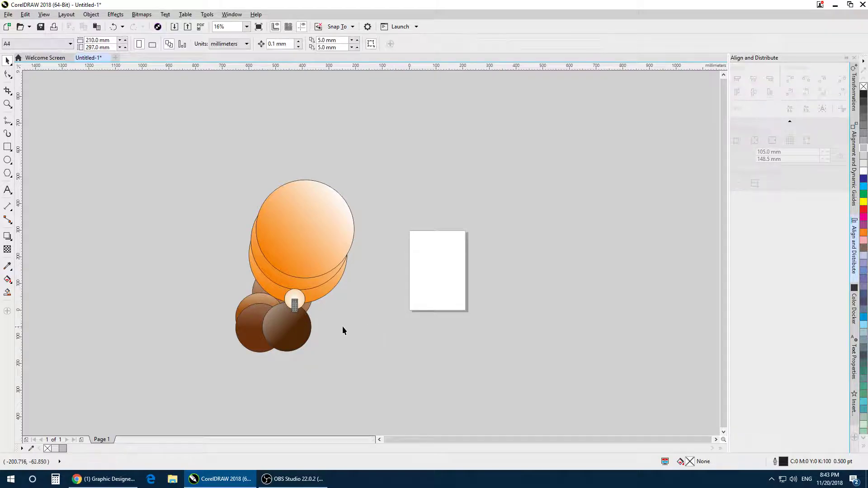
pyautogui.scroll(2, 355, 328)
pyautogui.moveTo(311, 317); pyautogui.dragTo(407, 320)
pyautogui.scroll(-2, 364, 277)
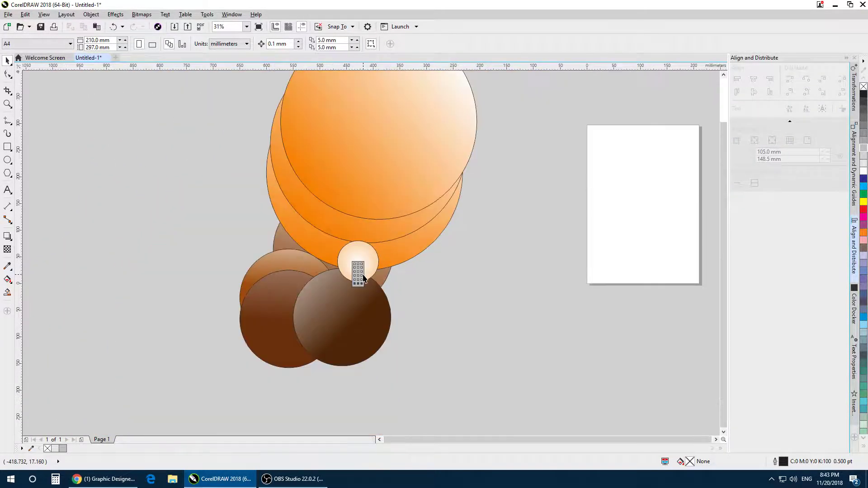
pyautogui.scroll(2, 363, 277)
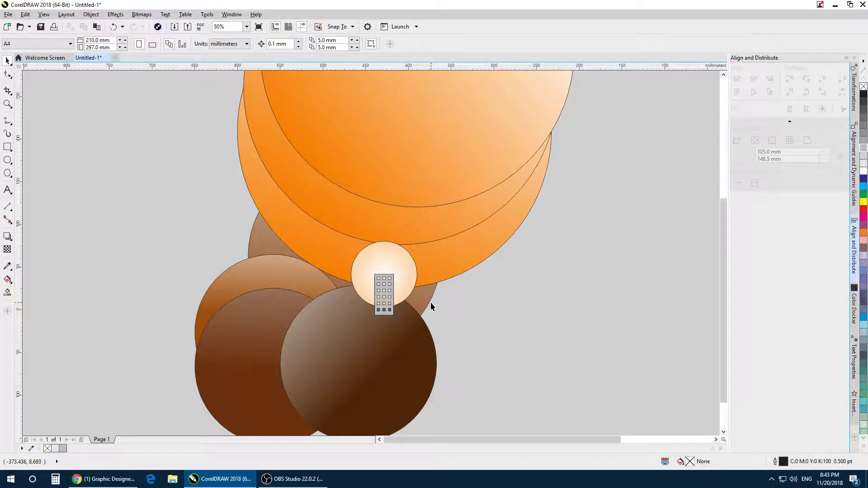
pyautogui.scroll(-3, 437, 298)
pyautogui.scroll(2, 434, 290)
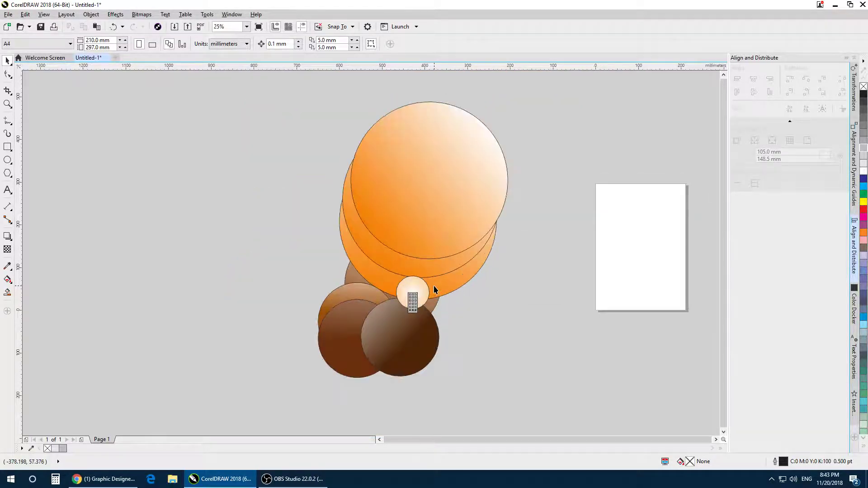
pyautogui.scroll(4, 433, 291)
pyautogui.scroll(-5, 430, 296)
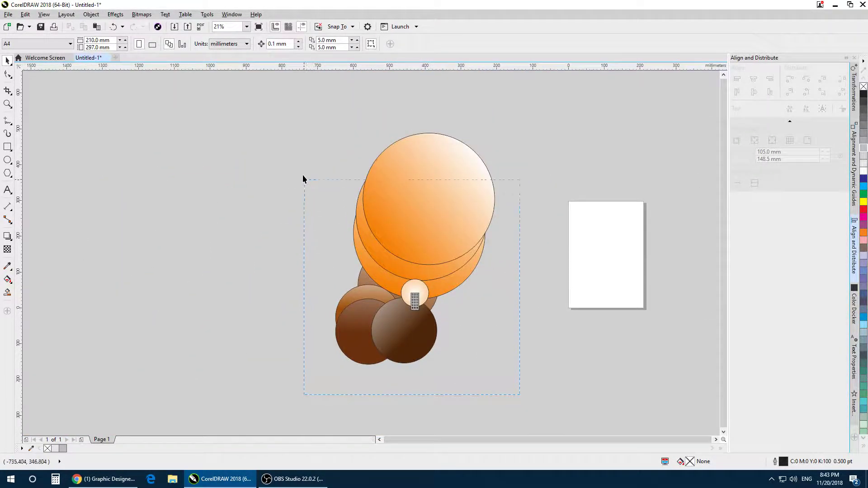
# Step: Place a copy of the whole artwork well to the left of the original and remove the copy's fills
pyautogui.moveTo(247, 100); pyautogui.dragTo(246, 99)
pyautogui.scroll(-1, 324, 204)
pyautogui.moveTo(370, 230); pyautogui.dragTo(110, 222)
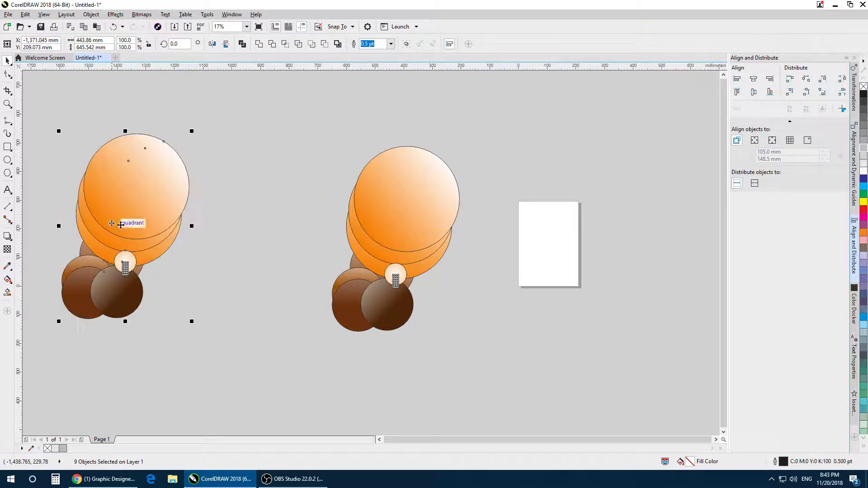
pyautogui.click(864, 86)
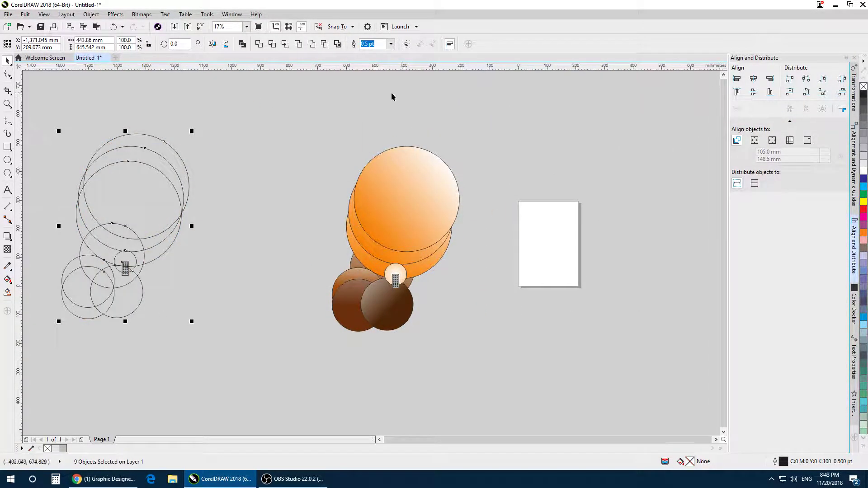
pyautogui.click(244, 138)
pyautogui.scroll(3, 125, 266)
pyautogui.scroll(-2, 125, 266)
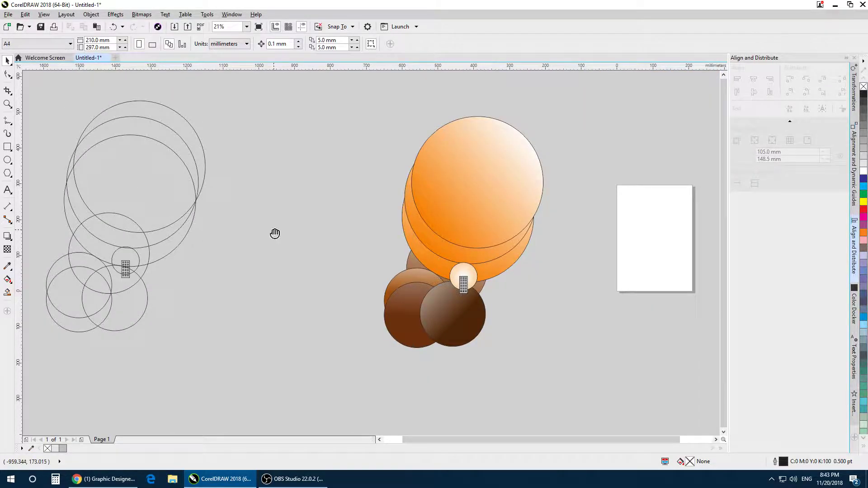
# Step: Remove the outlines from all nine objects of the original coloured artwork by setting the outline width to None
pyautogui.moveTo(502, 227); pyautogui.dragTo(411, 235)
pyautogui.scroll(2, 411, 235)
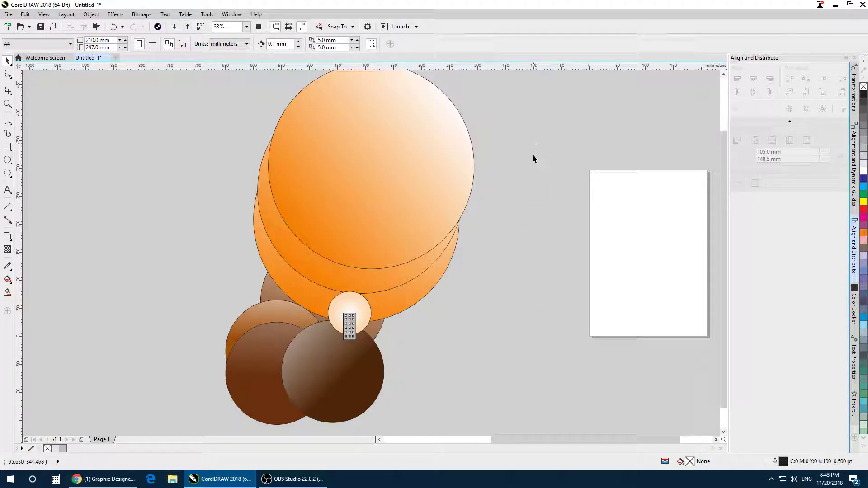
pyautogui.moveTo(253, 324); pyautogui.dragTo(140, 396)
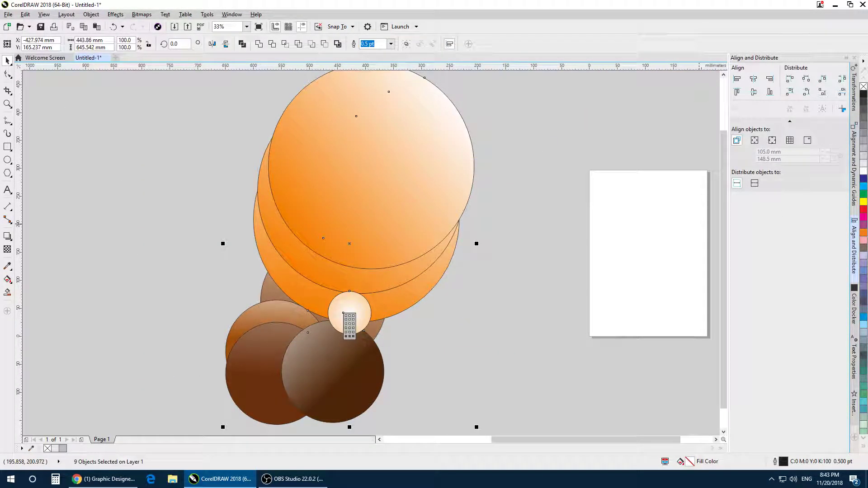
pyautogui.rightClick(864, 88)
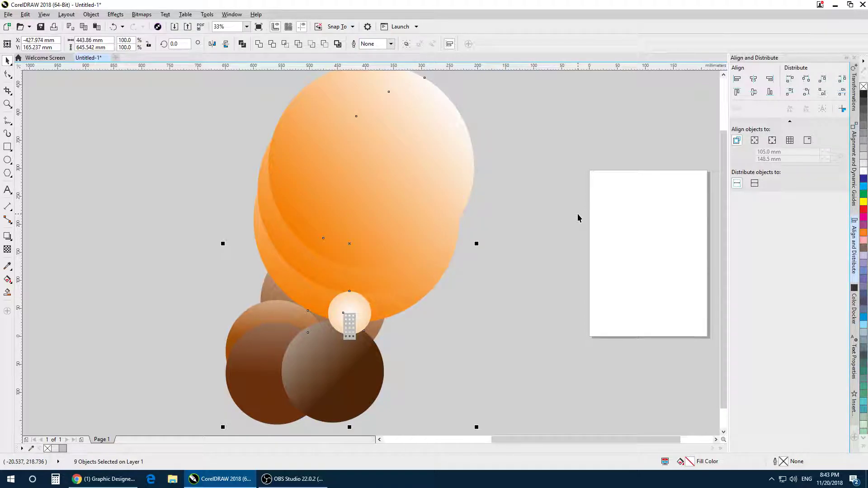
pyautogui.hotkey('ctrl', 'z')
pyautogui.click(391, 44)
pyautogui.click(382, 57)
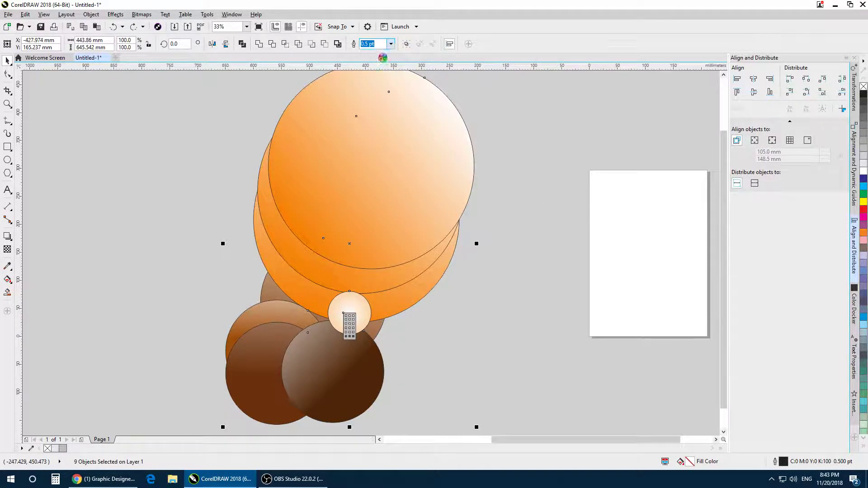
pyautogui.click(509, 185)
pyautogui.moveTo(478, 206); pyautogui.dragTo(293, 339)
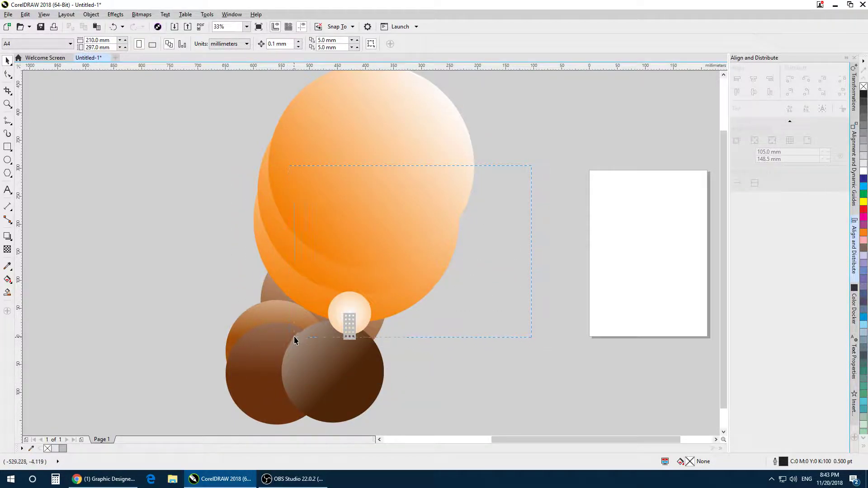
pyautogui.moveTo(324, 302); pyautogui.dragTo(324, 317)
pyautogui.moveTo(447, 237); pyautogui.dragTo(448, 236)
pyautogui.moveTo(505, 178); pyautogui.dragTo(392, 290)
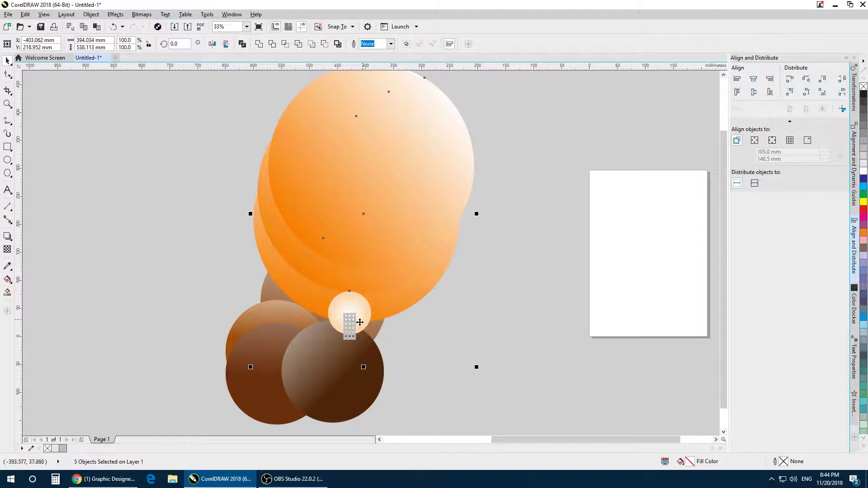
pyautogui.scroll(-3, 195, 143)
pyautogui.scroll(-2, 435, 244)
pyautogui.moveTo(486, 178); pyautogui.dragTo(360, 307)
pyautogui.scroll(5, 420, 251)
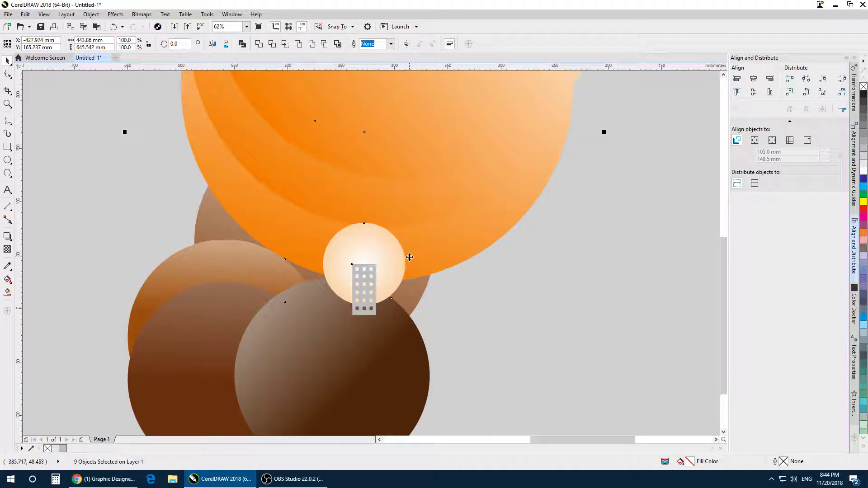
pyautogui.scroll(-3, 409, 257)
pyautogui.click(425, 274)
pyautogui.moveTo(511, 130); pyautogui.dragTo(327, 324)
pyautogui.hotkey('ctrl', 'g')
pyautogui.scroll(2, 400, 267)
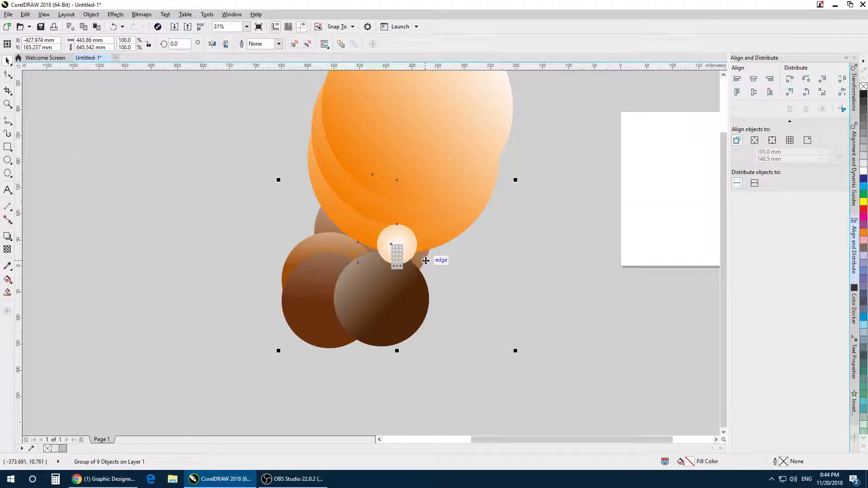
pyautogui.hotkey('ctrl', 'u')
# Step: Move the rear brown circle out of the artwork to below the page and group the remaining eight objects
pyautogui.moveTo(424, 260); pyautogui.dragTo(630, 342)
pyautogui.scroll(-4, 504, 326)
pyautogui.moveTo(422, 211); pyautogui.dragTo(484, 326)
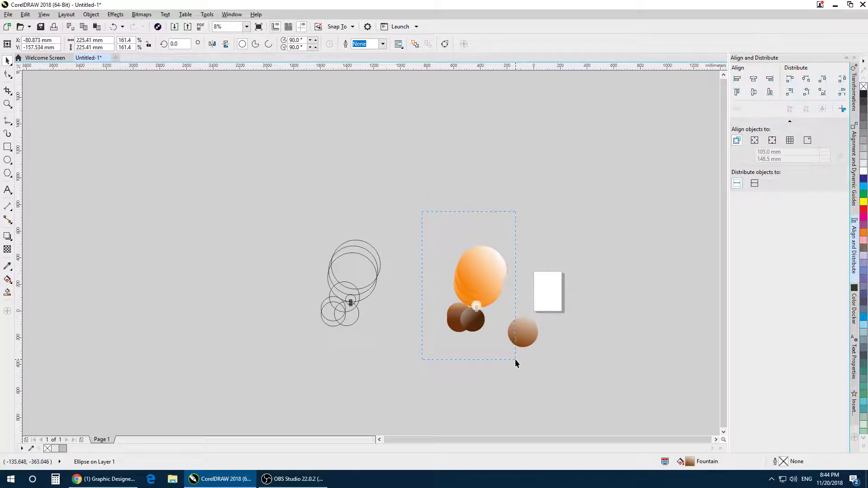
pyautogui.moveTo(515, 359); pyautogui.dragTo(515, 359)
pyautogui.hotkey('ctrl', 'g')
# Step: PowerClip the grouped artwork inside the separate brown gradient circle
pyautogui.scroll(3, 515, 358)
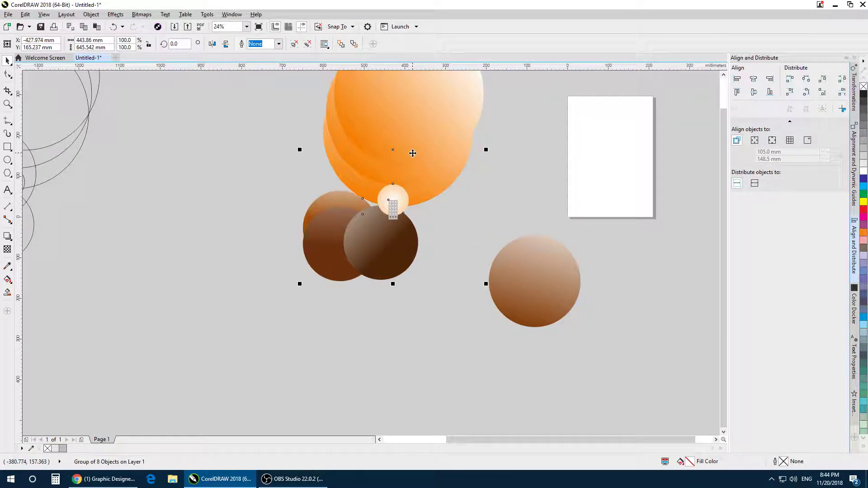
pyautogui.rightClick(413, 153)
pyautogui.press('Escape')
pyautogui.press('Escape')
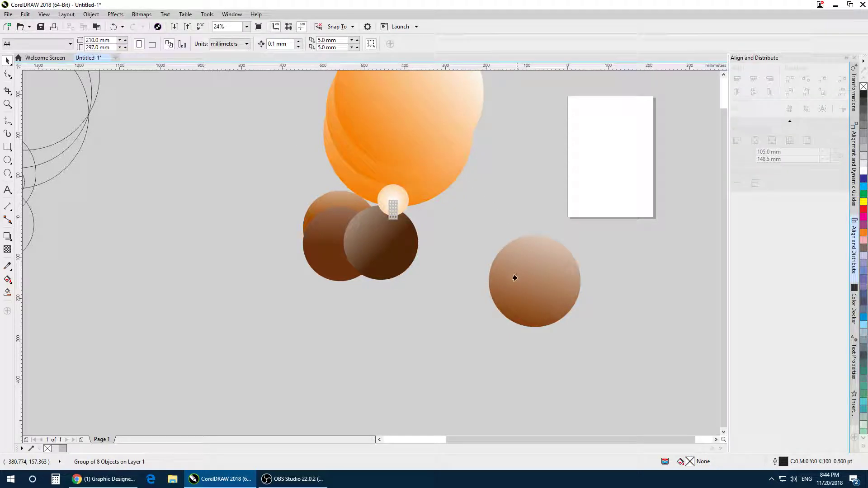
pyautogui.click(515, 276)
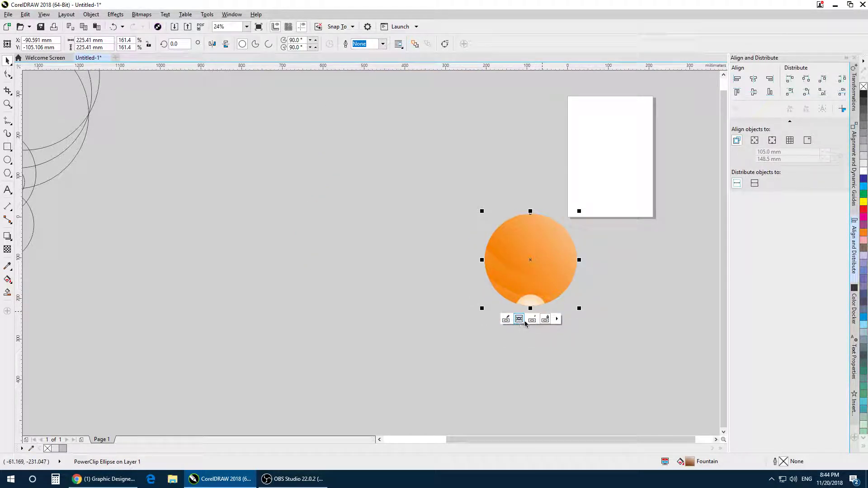
# Step: Reposition the PowerClip contents so the cream circle, building and brown hills fall inside the frame, and finish editing
pyautogui.click(507, 320)
pyautogui.moveTo(577, 218); pyautogui.dragTo(591, 189)
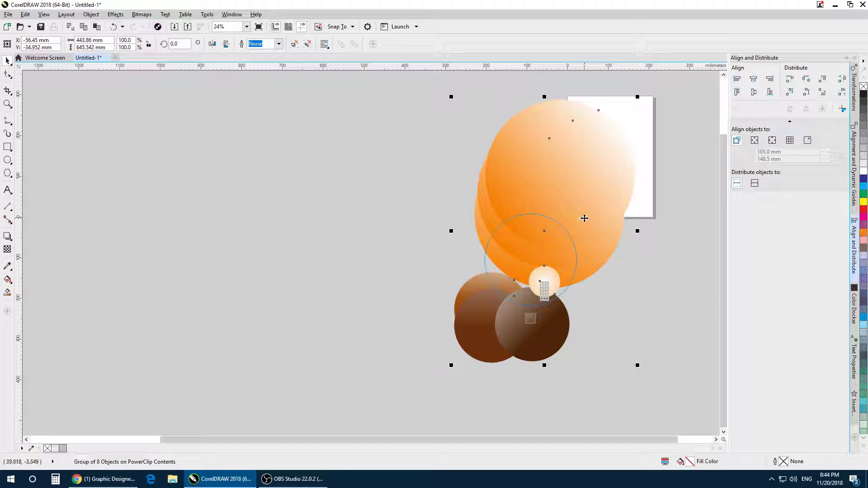
pyautogui.moveTo(588, 213); pyautogui.dragTo(589, 210)
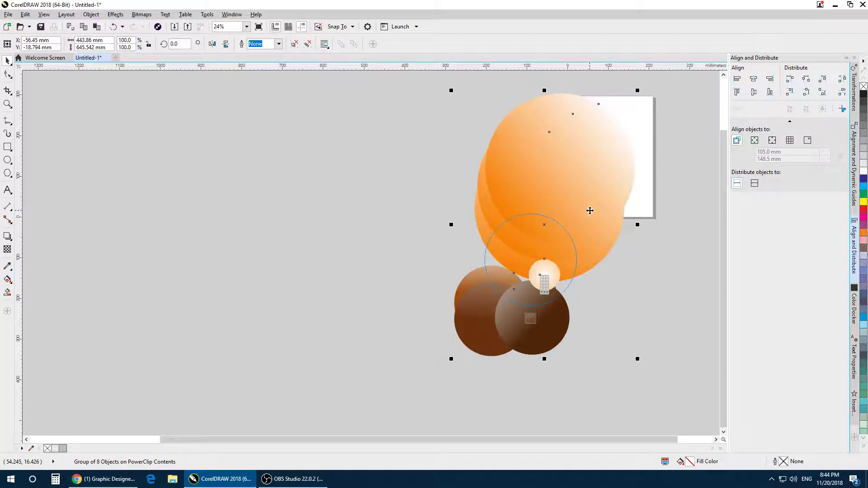
pyautogui.click(533, 321)
pyautogui.click(597, 278)
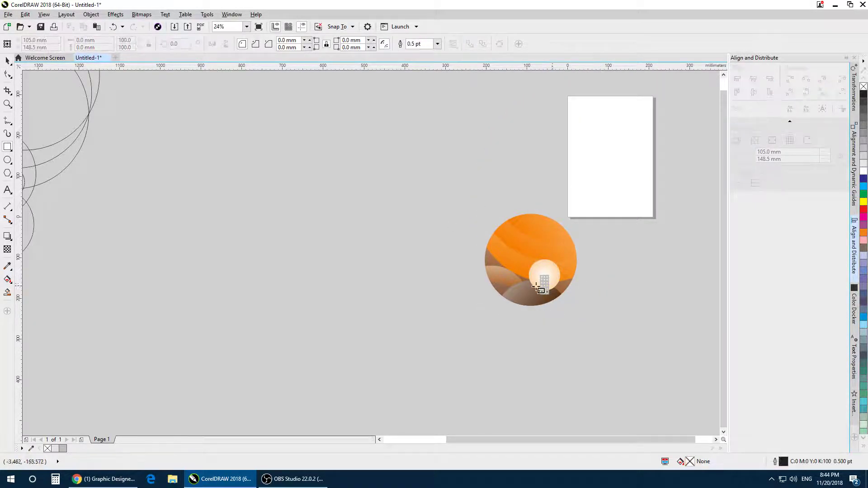
# Step: Move the clipped circle to the empty area left of the page
pyautogui.scroll(-2, 402, 309)
pyautogui.press('space')
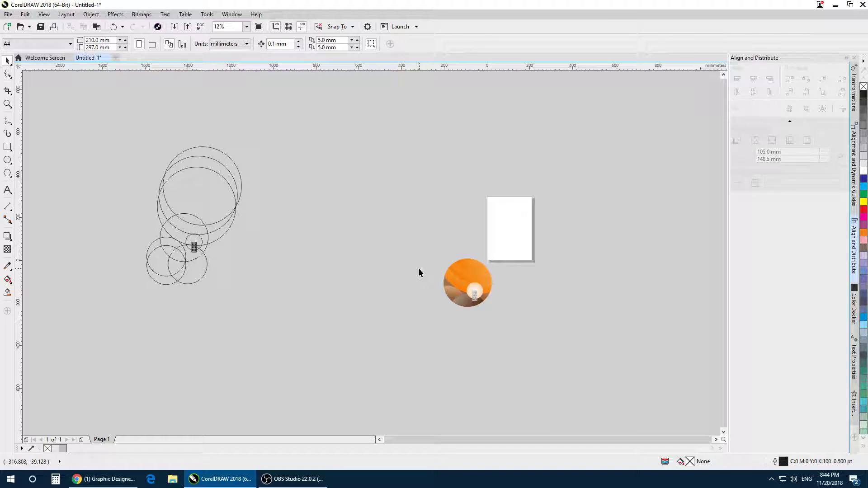
pyautogui.scroll(2, 473, 284)
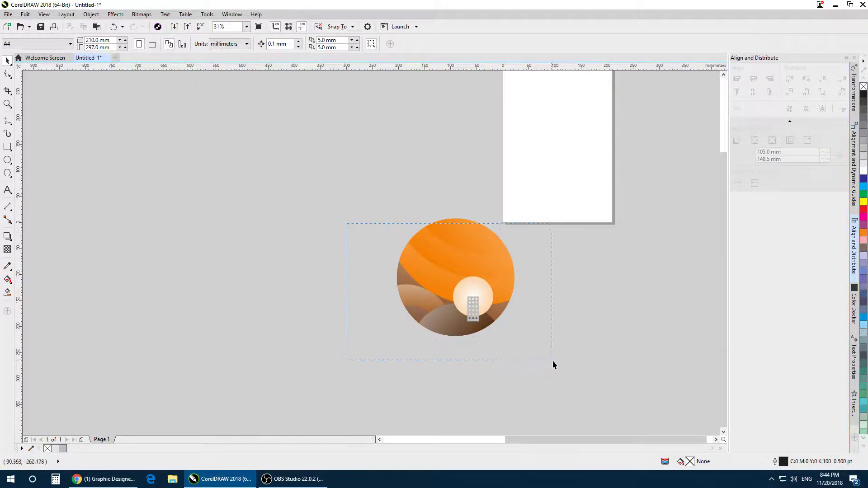
pyautogui.click(457, 293)
pyautogui.moveTo(457, 293); pyautogui.dragTo(284, 270)
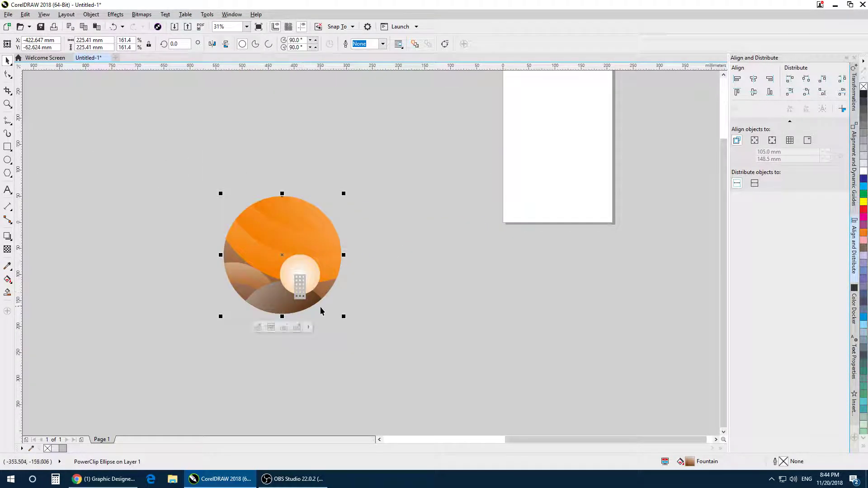
pyautogui.click(430, 329)
pyautogui.moveTo(365, 324); pyautogui.dragTo(416, 341)
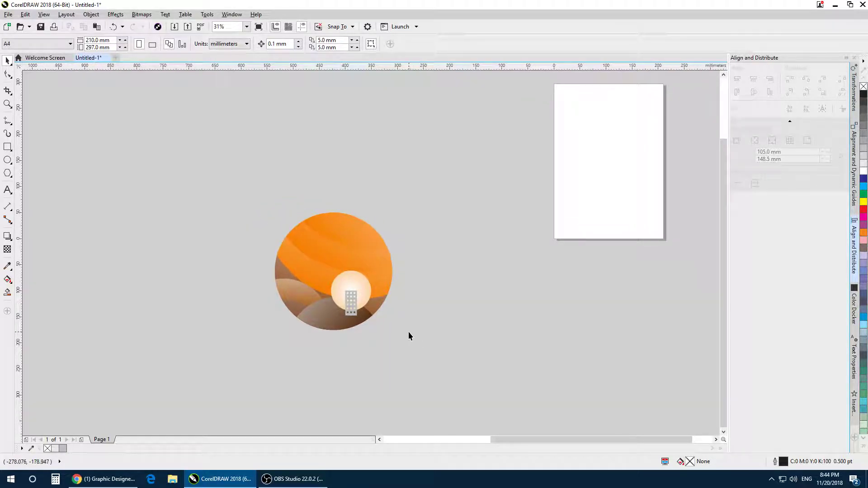
# Step: Ungroup the artwork inside the PowerClip and reshape the front dark brown circle into an ellipse about 310 by 183 mm, rotated about 335°
pyautogui.click(319, 312)
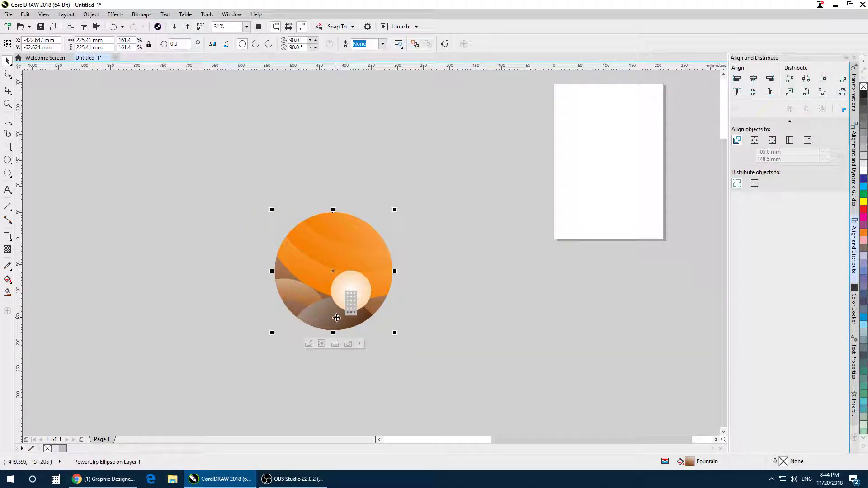
pyautogui.click(309, 343)
pyautogui.hotkey('ctrl', 'a')
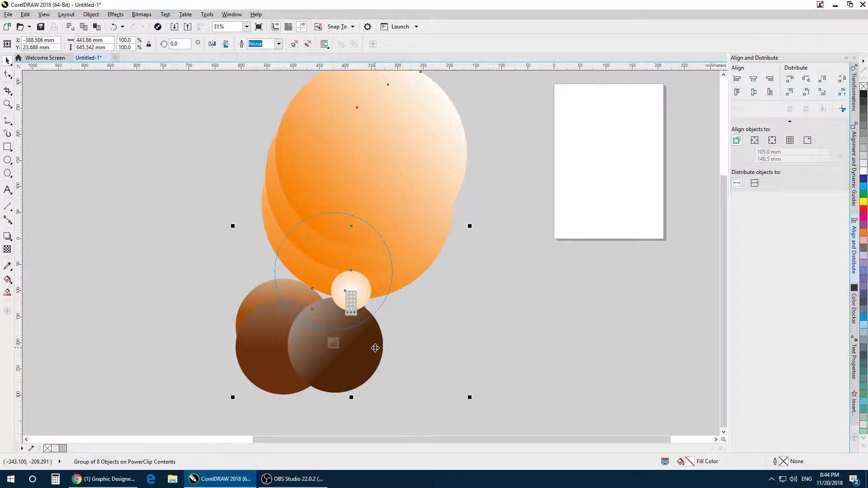
pyautogui.click(382, 350)
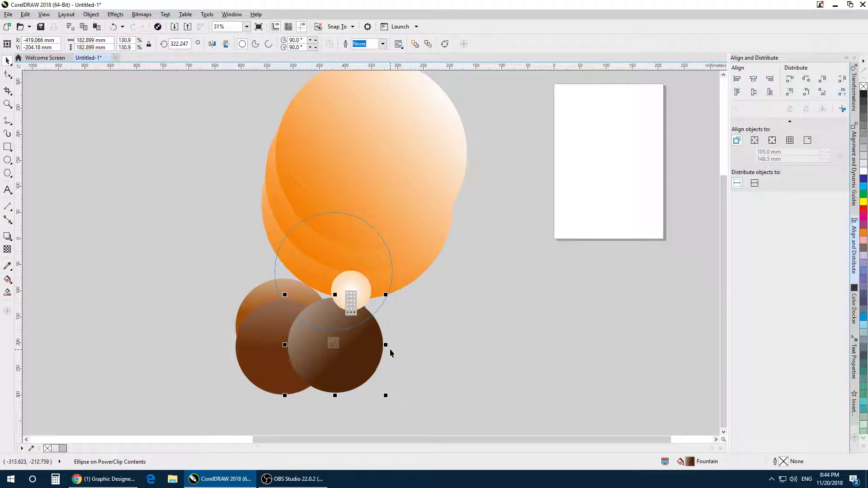
pyautogui.moveTo(388, 347); pyautogui.dragTo(387, 322)
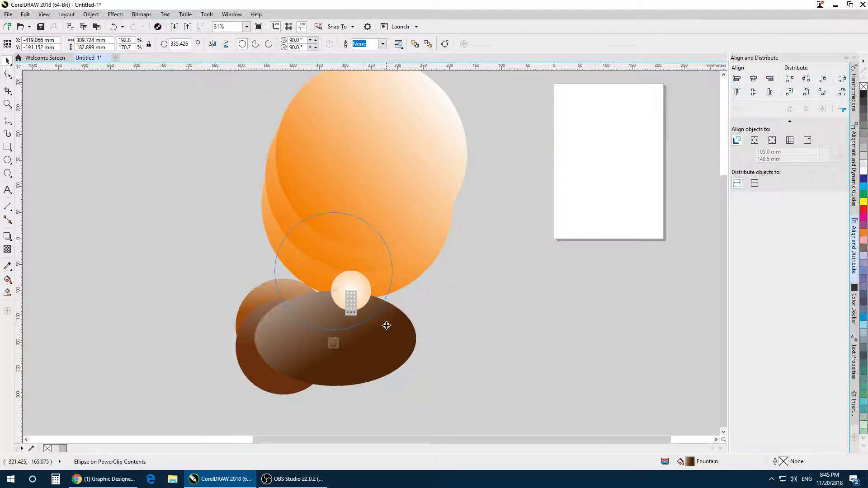
# Step: Reorder the dark brown ellipse so it sits directly in front of the cream circle and behind the building
pyautogui.scroll(3, 374, 317)
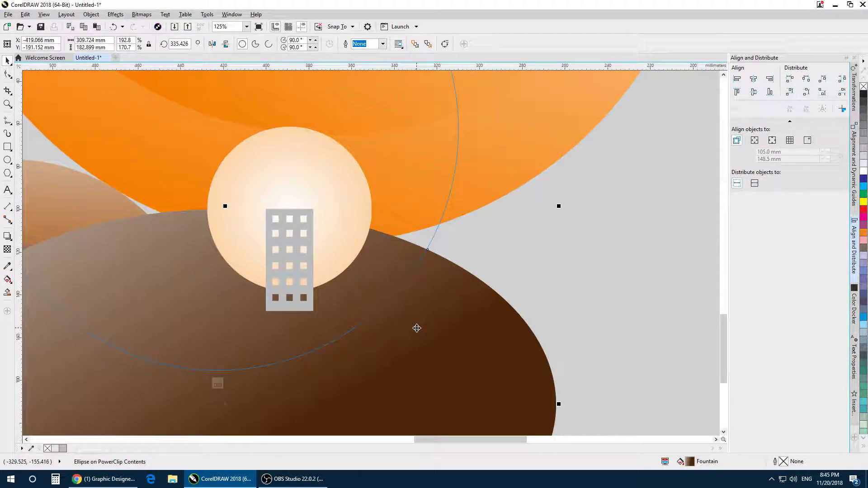
pyautogui.rightClick(436, 330)
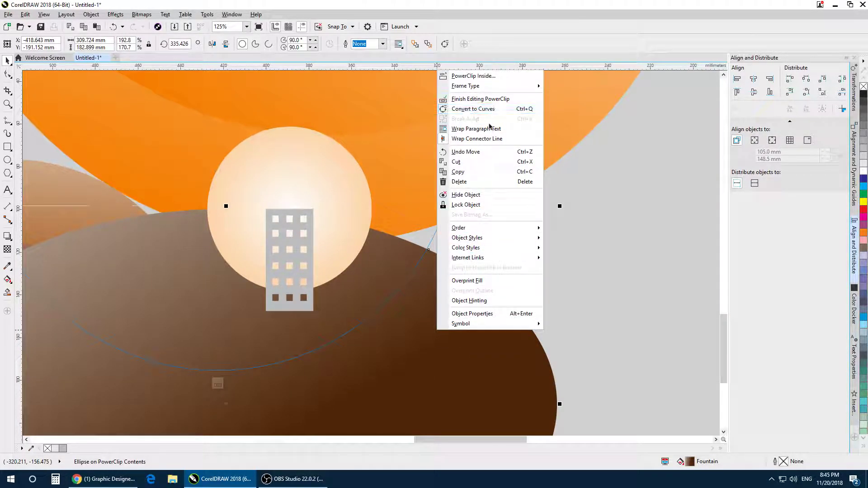
pyautogui.click(641, 259)
pyautogui.rightClick(450, 304)
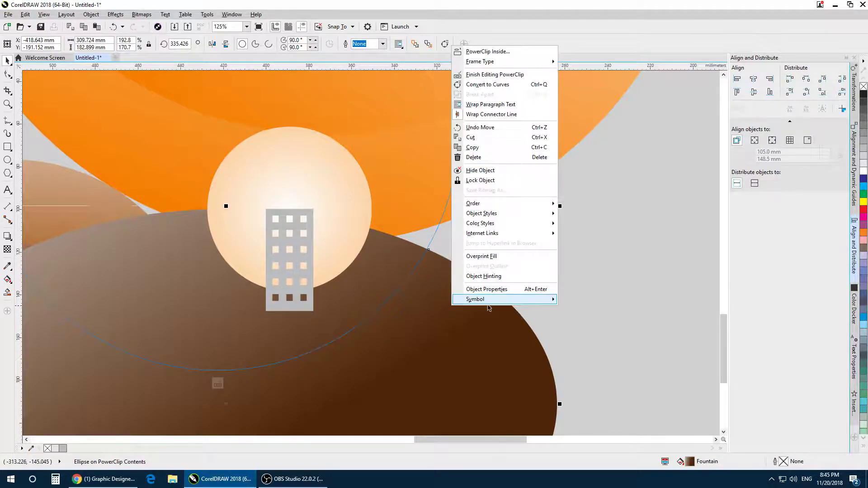
pyautogui.moveTo(496, 204)
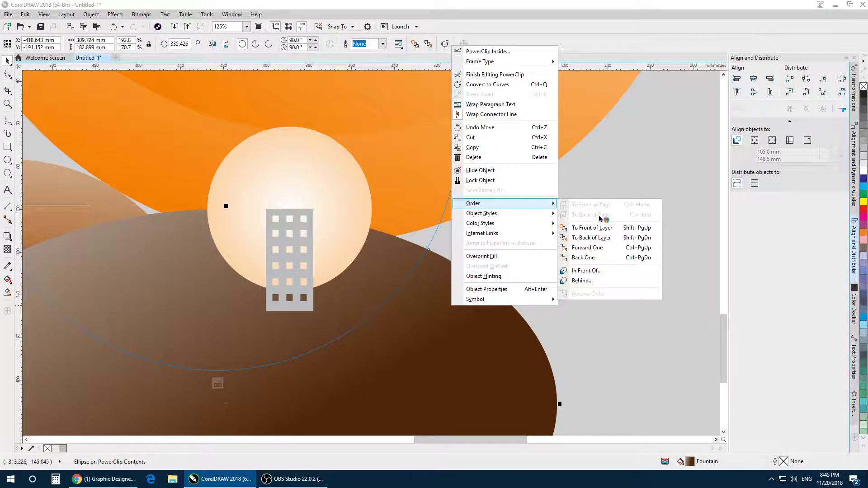
pyautogui.click(599, 272)
pyautogui.click(341, 183)
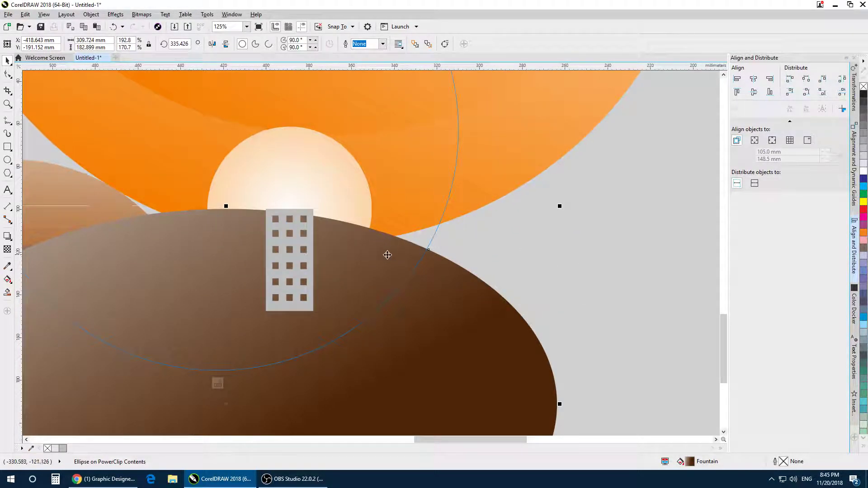
# Step: Finish editing the PowerClip contents so the artwork is clipped to the circle again
pyautogui.scroll(-5, 397, 255)
pyautogui.click(428, 271)
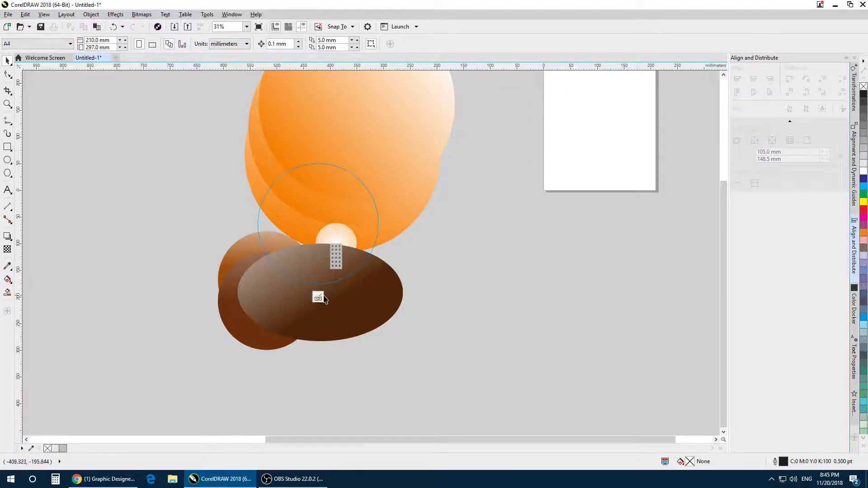
pyautogui.click(325, 296)
pyautogui.click(451, 260)
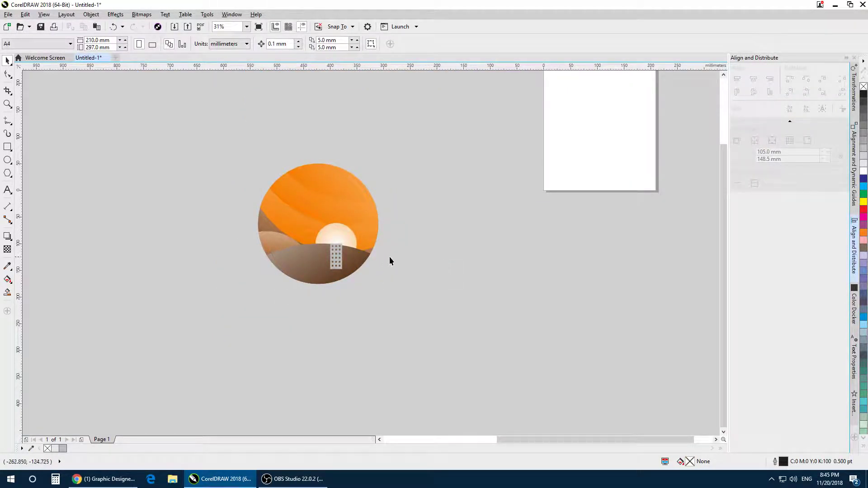
pyautogui.scroll(2, 345, 256)
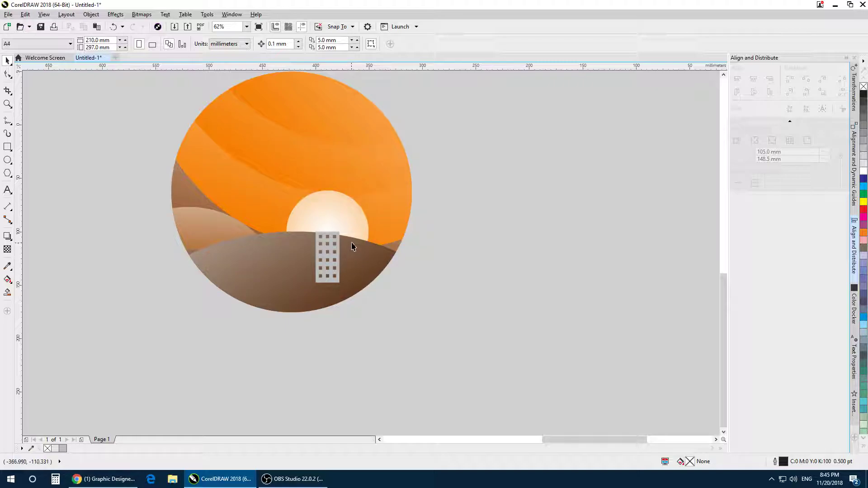
# Step: Edit the PowerClip contents to move the grey building up so it overlaps the cream circle and the dark brown hill, and finish editing
pyautogui.click(340, 281)
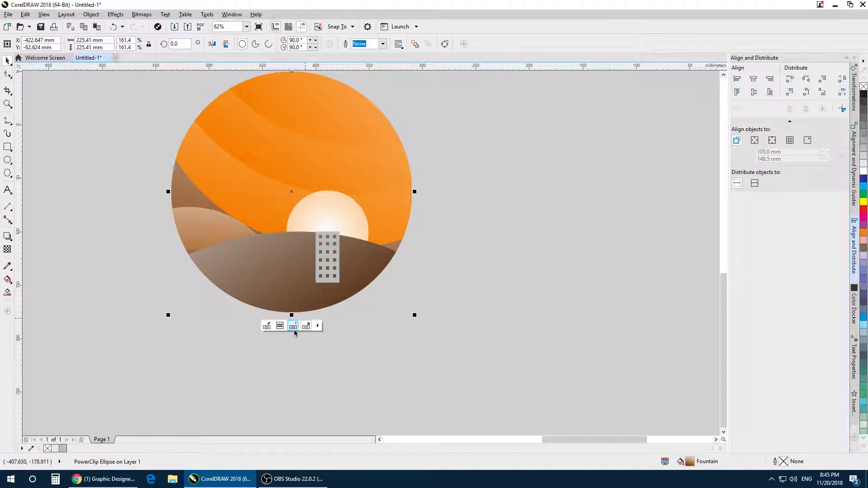
pyautogui.click(266, 326)
pyautogui.click(330, 261)
pyautogui.moveTo(330, 250); pyautogui.dragTo(331, 224)
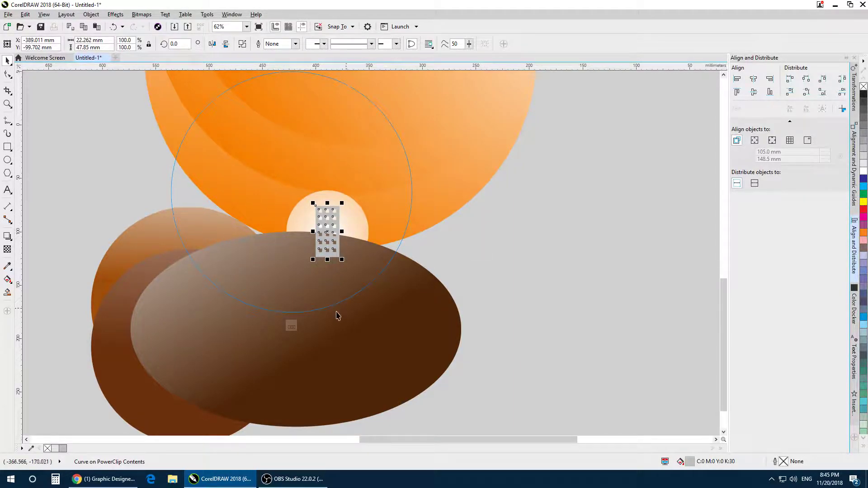
pyautogui.click(291, 326)
pyautogui.click(348, 353)
pyautogui.scroll(-2, 349, 353)
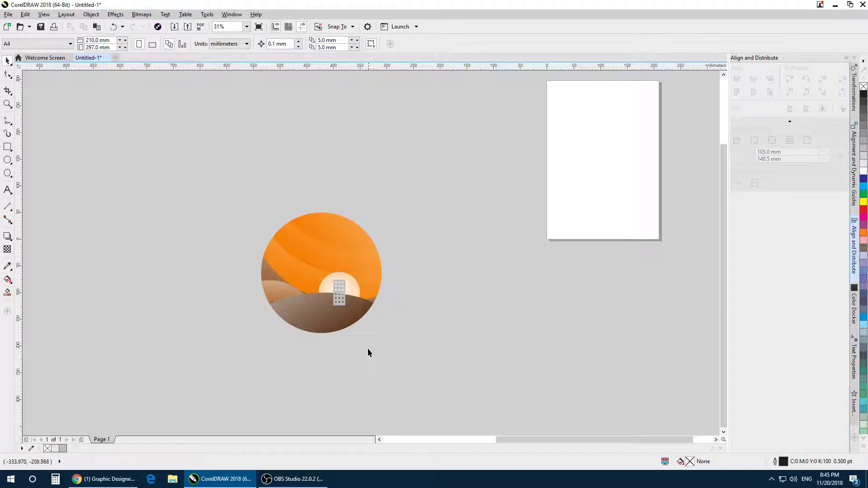
pyautogui.scroll(-1, 391, 351)
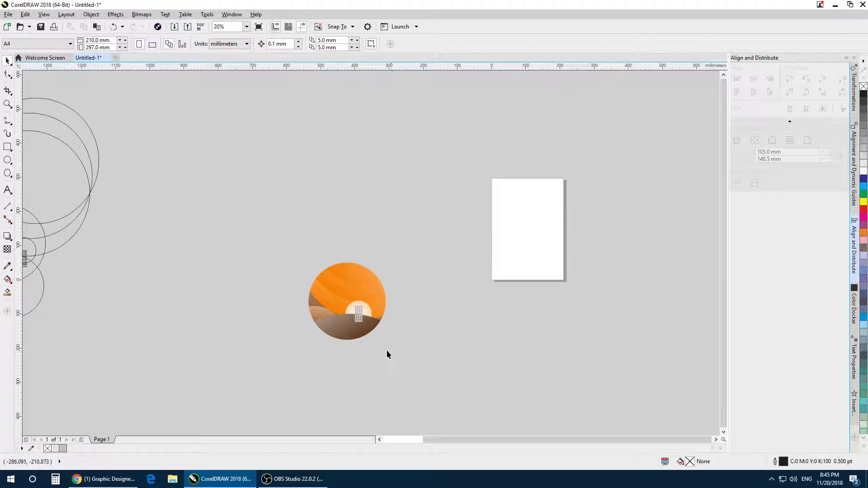
pyautogui.scroll(1, 314, 338)
pyautogui.moveTo(314, 335); pyautogui.dragTo(338, 335)
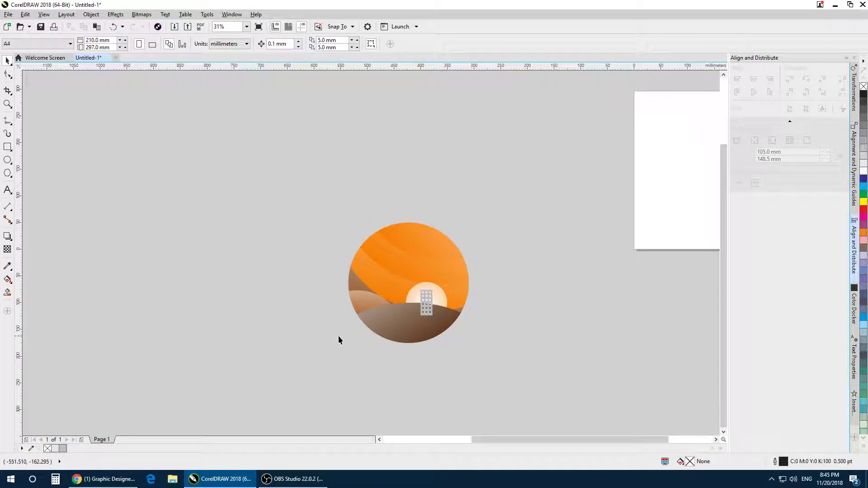
pyautogui.scroll(-2, 348, 335)
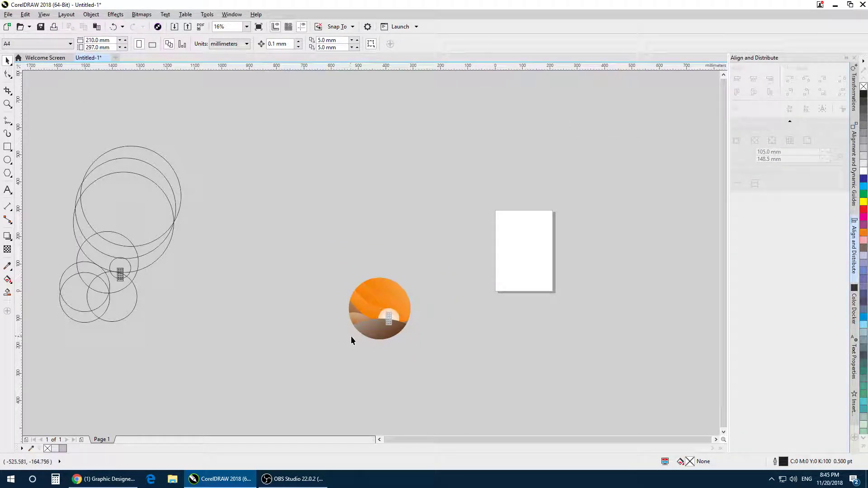
pyautogui.scroll(1, 380, 344)
pyautogui.scroll(-1, 432, 337)
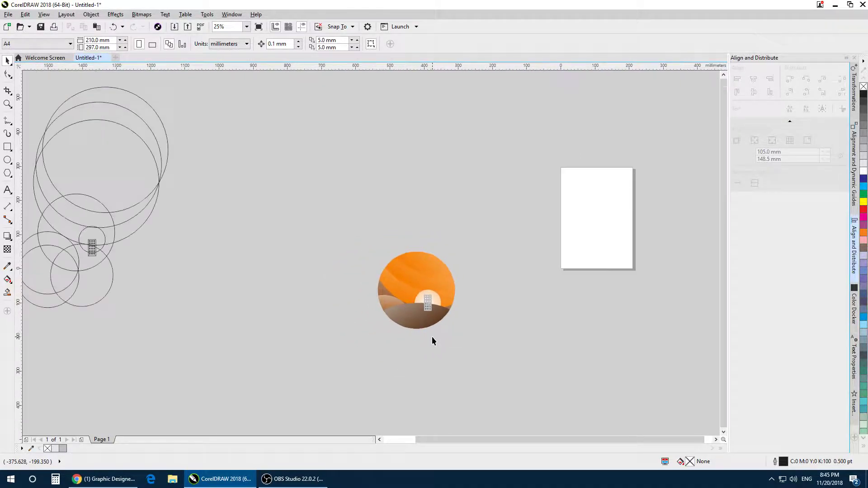
pyautogui.scroll(1, 447, 361)
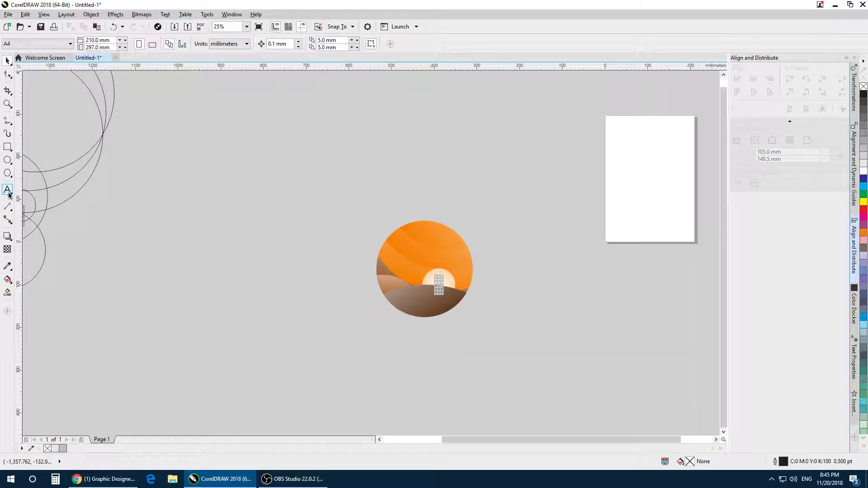
# Step: Add the artistic text DUBIA under the clipped circle and enlarge it to about 186 by 45 mm
pyautogui.click(359, 350)
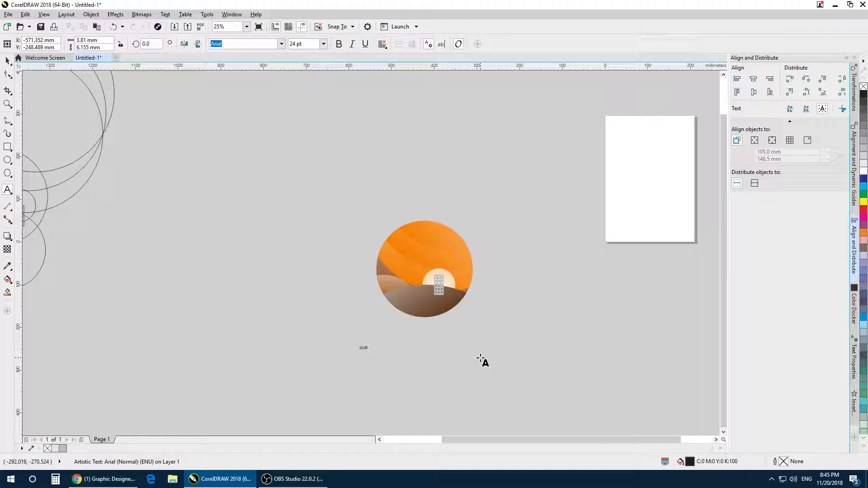
pyautogui.hotkey('ctrl', 'space')
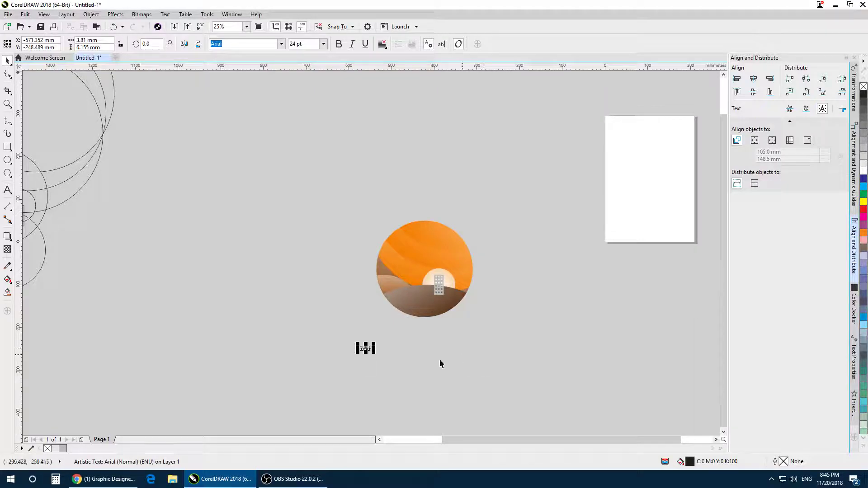
pyautogui.moveTo(365, 349); pyautogui.dragTo(402, 333)
pyautogui.scroll(3, 418, 362)
pyautogui.moveTo(330, 341); pyautogui.dragTo(442, 356)
pyautogui.moveTo(494, 312); pyautogui.dragTo(503, 323)
pyautogui.scroll(-2, 503, 323)
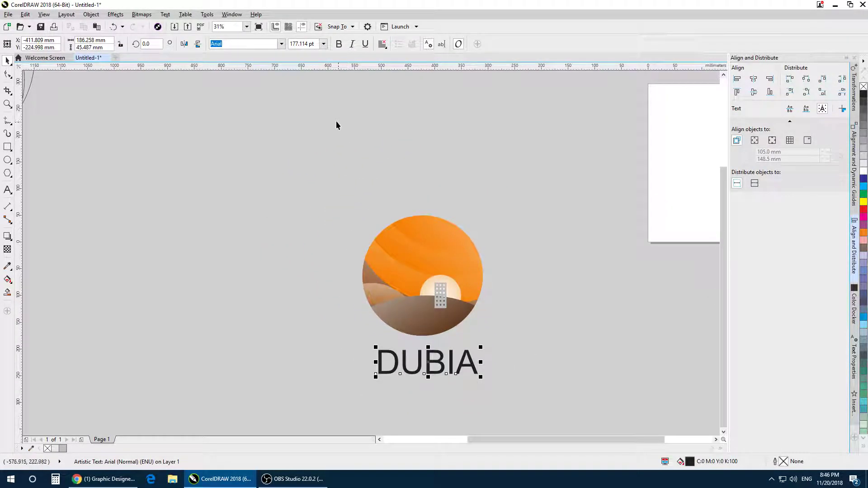
# Step: Browse the font previews for the DUBIA text and set its font to Babylon Industrial
pyautogui.click(283, 44)
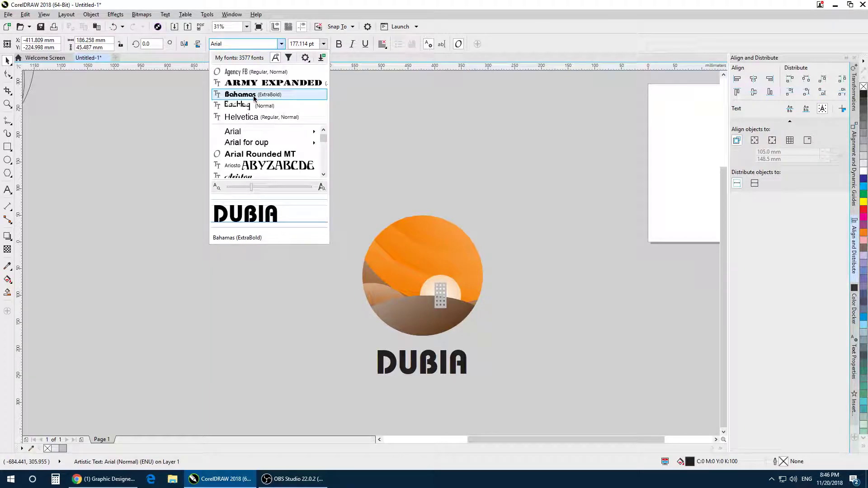
pyautogui.scroll(-3, 272, 162)
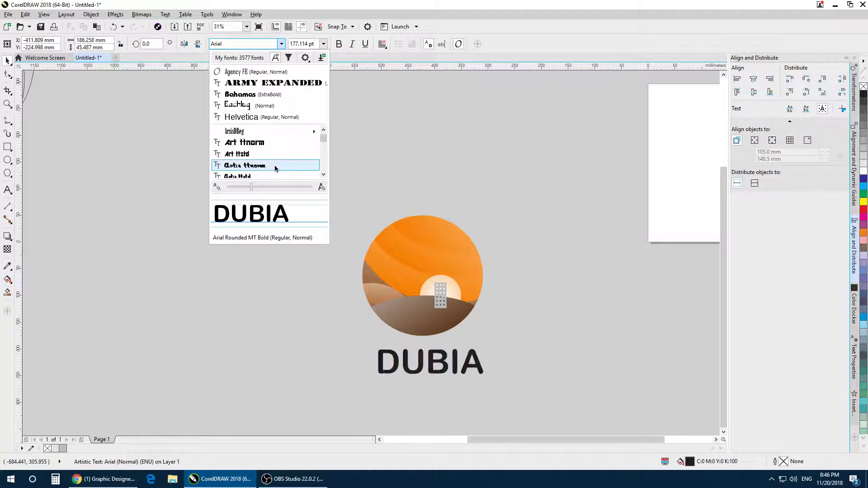
pyautogui.scroll(1, 265, 154)
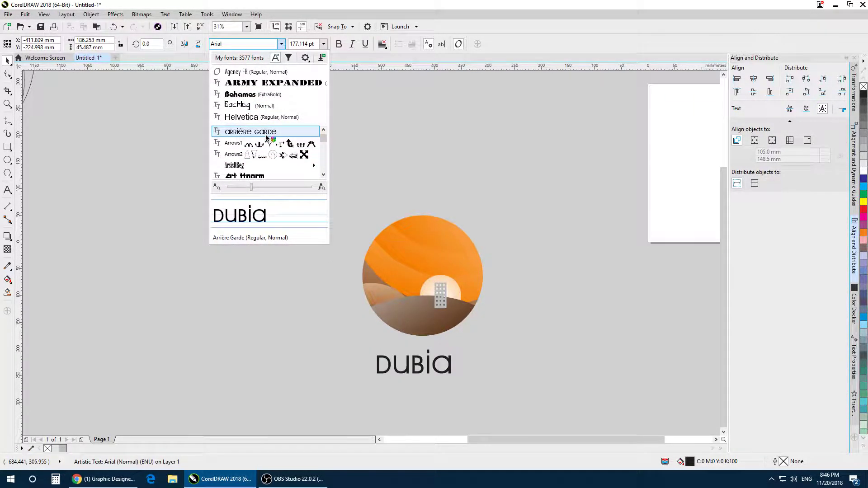
pyautogui.scroll(-2, 266, 153)
pyautogui.scroll(-4, 268, 171)
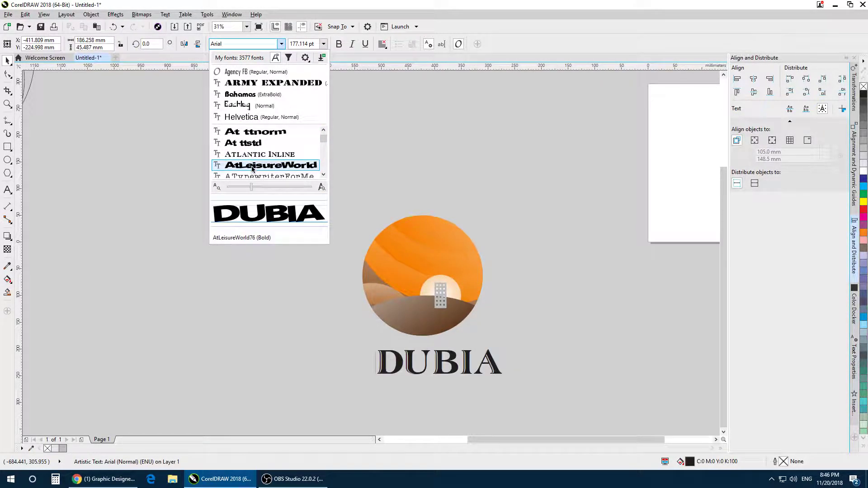
pyautogui.scroll(-1, 253, 161)
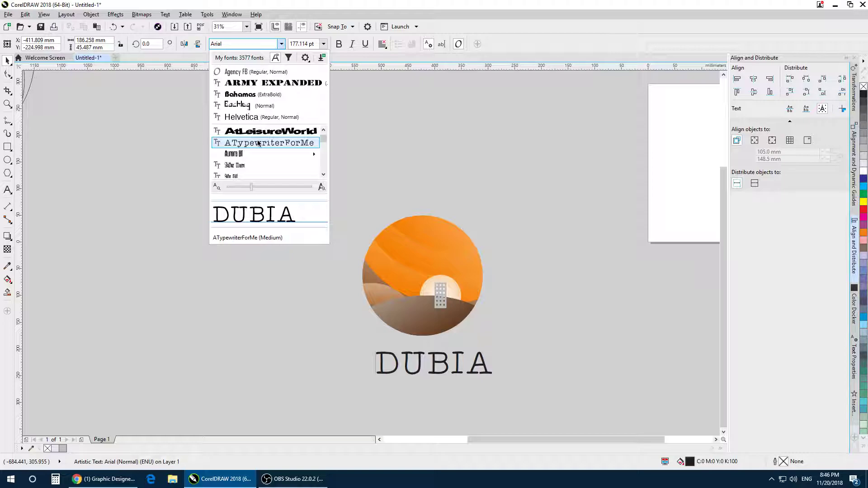
pyautogui.scroll(-2, 258, 142)
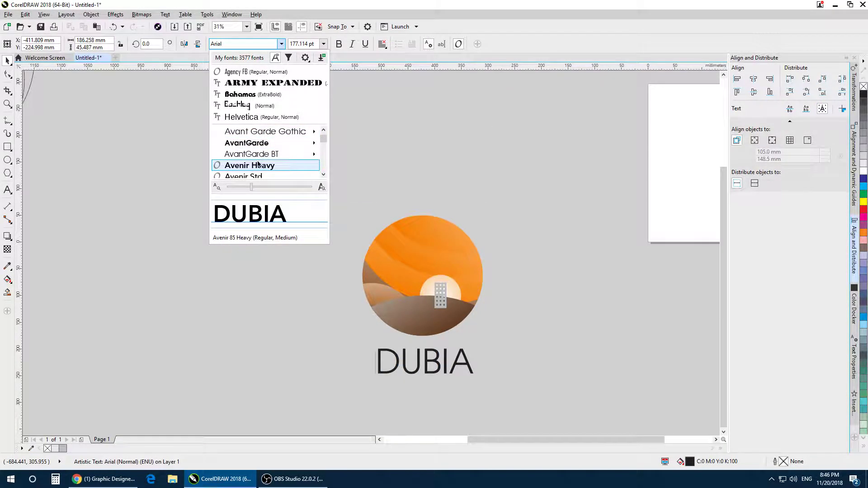
pyautogui.scroll(-5, 258, 165)
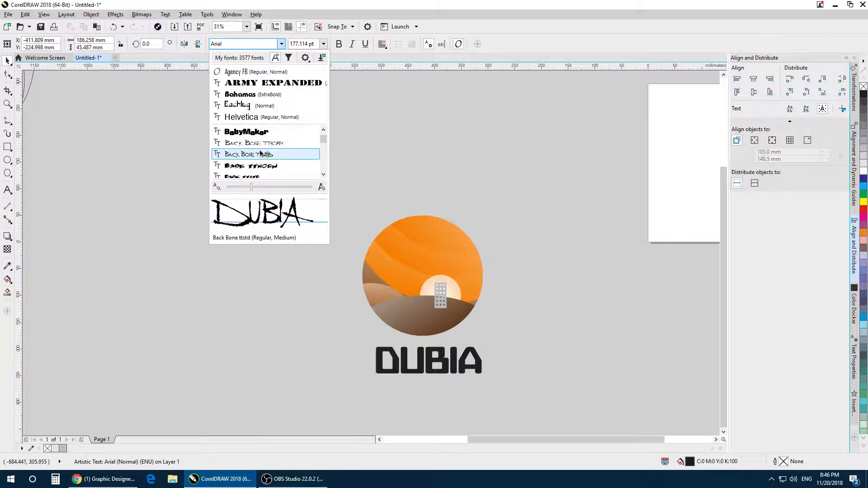
pyautogui.scroll(-2, 260, 154)
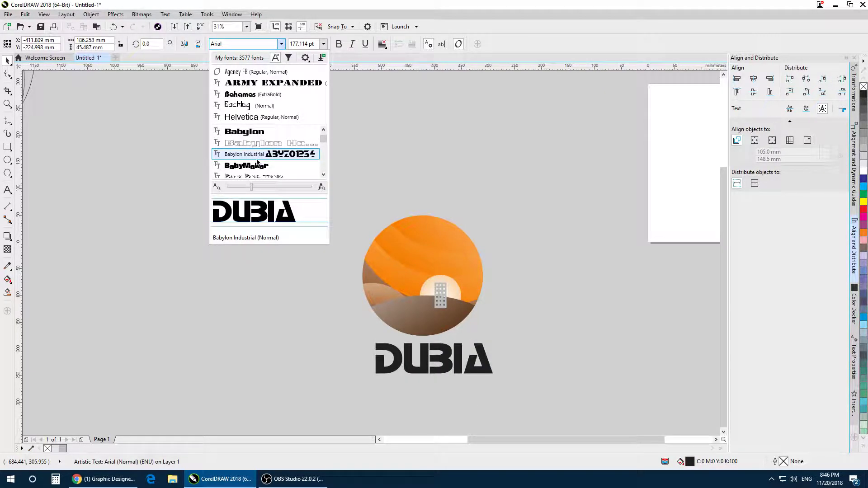
pyautogui.scroll(-1, 256, 159)
pyautogui.scroll(4, 257, 161)
pyautogui.click(267, 155)
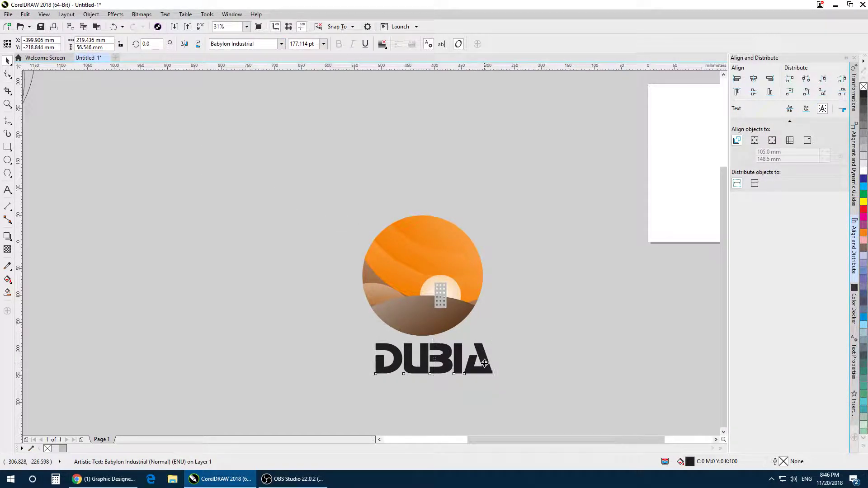
# Step: Shift the DUBIA text about 8 mm to the left so it sits more centrally under the circle, and keep it selected
pyautogui.moveTo(453, 302); pyautogui.dragTo(379, 265)
pyautogui.scroll(-1, 391, 277)
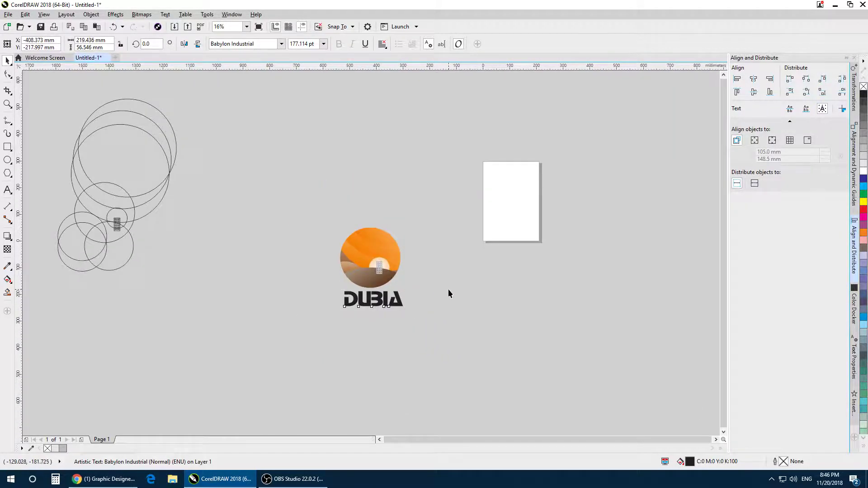
pyautogui.click(448, 289)
pyautogui.scroll(1, 391, 301)
pyautogui.click(392, 302)
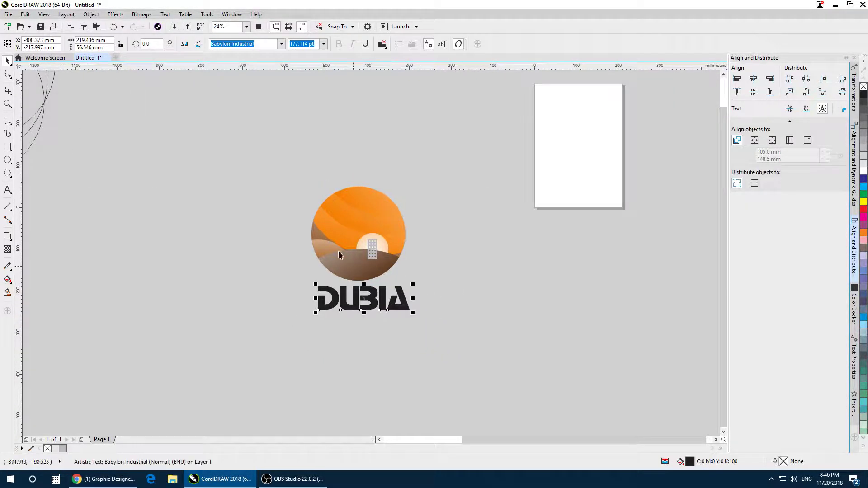
# Step: Set the font of the DUBIA text to BankGothicATTLtBT
pyautogui.click(281, 43)
pyautogui.scroll(-2, 265, 158)
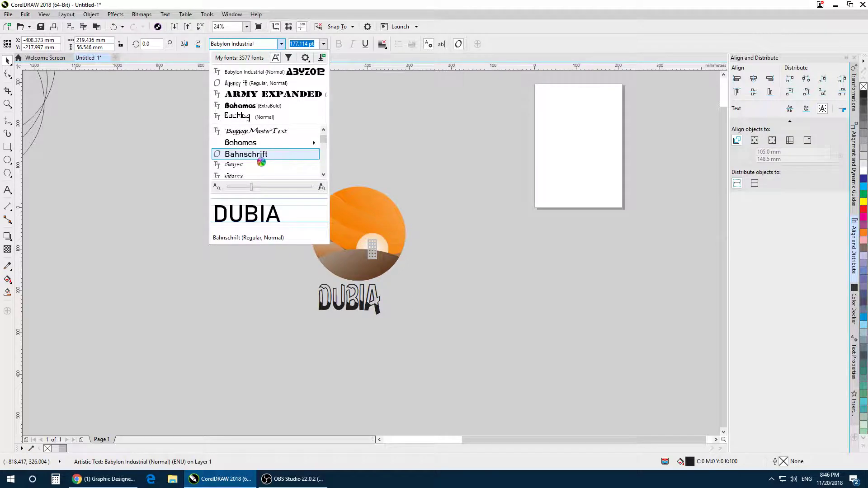
pyautogui.scroll(-4, 266, 156)
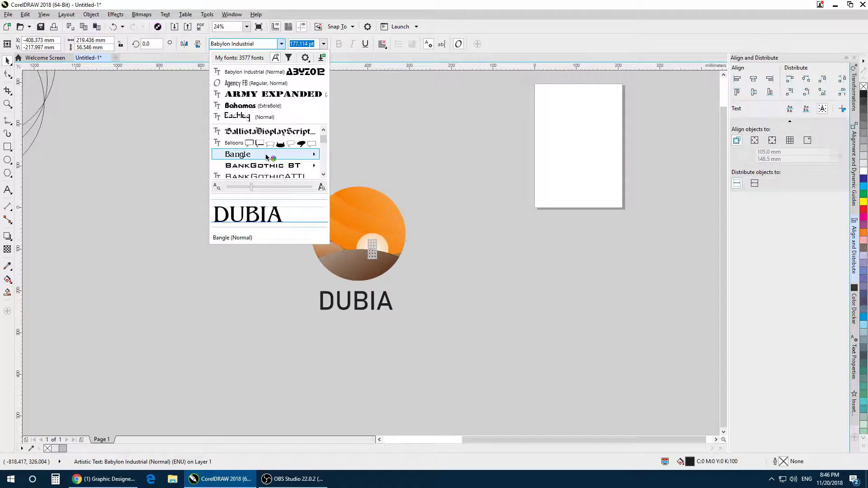
pyautogui.scroll(-2, 264, 158)
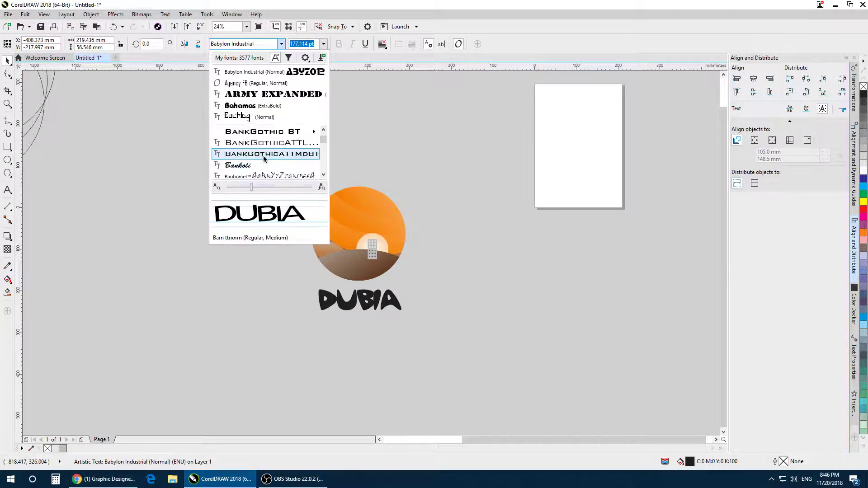
pyautogui.scroll(2, 264, 159)
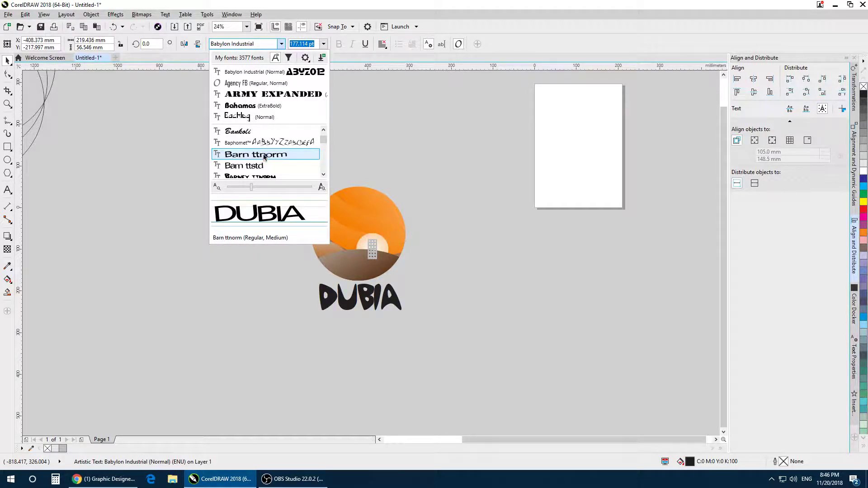
pyautogui.scroll(3, 264, 151)
pyautogui.moveTo(268, 166)
pyautogui.scroll(-1, 268, 167)
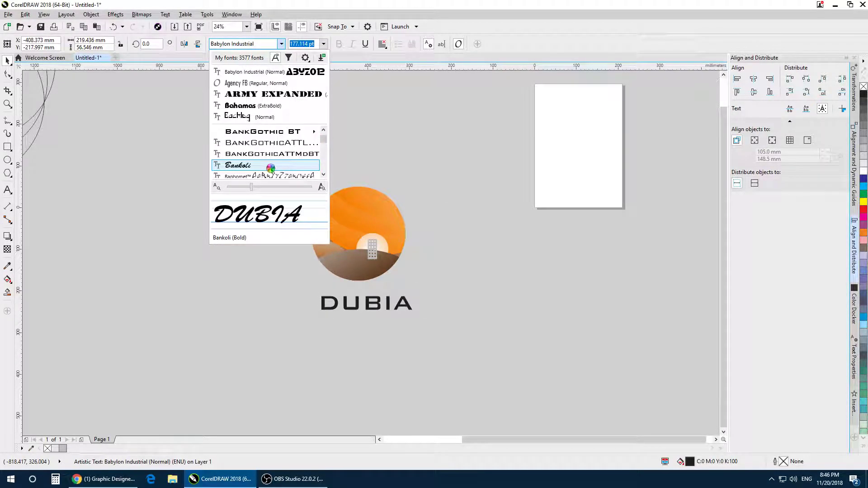
pyautogui.click(270, 144)
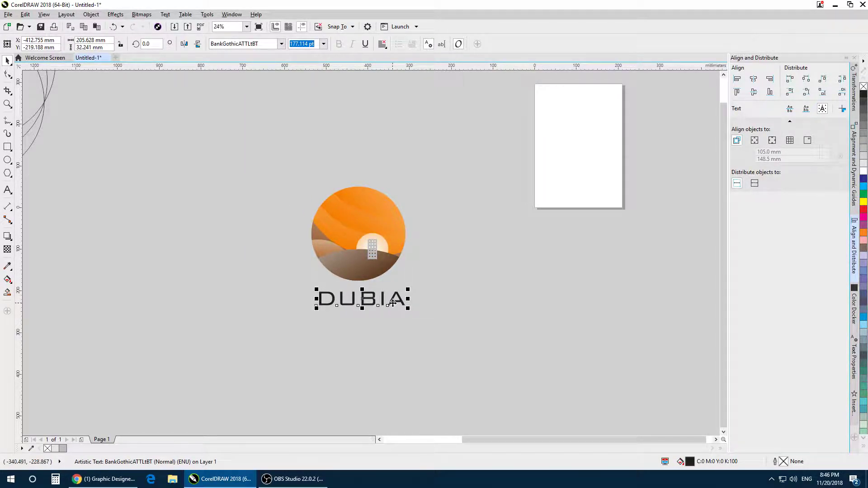
# Step: Duplicate the DUBIA text straight down as a second line under the first one
pyautogui.scroll(1, 377, 288)
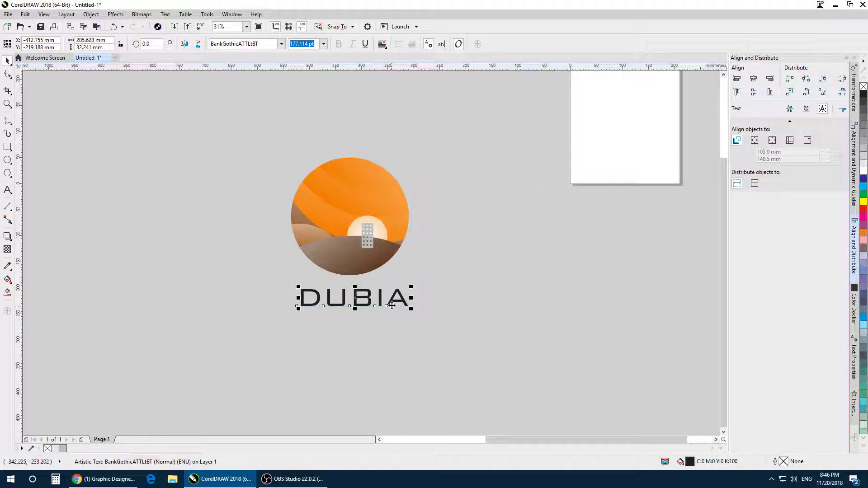
pyautogui.click(392, 304)
pyautogui.click(392, 297)
pyautogui.moveTo(393, 296); pyautogui.dragTo(392, 333)
pyautogui.rightClick(392, 327)
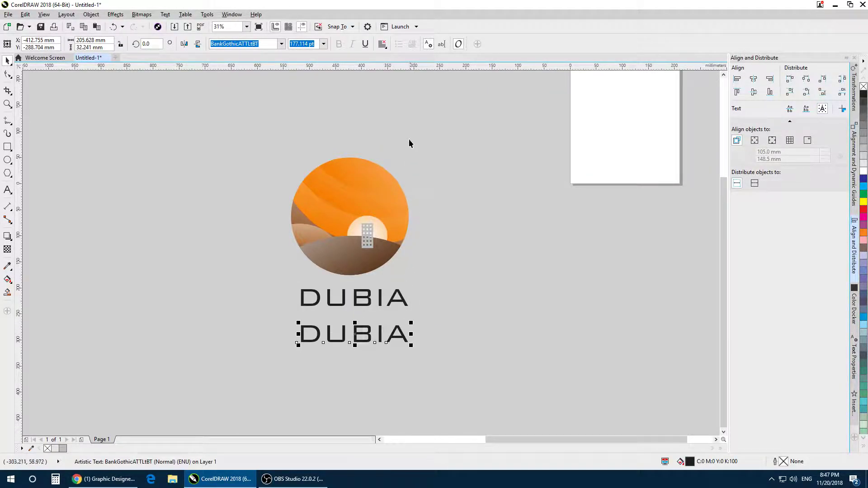
pyautogui.click(454, 320)
# Step: Replace the lower DUBIA line's wording with SUNSET HOTEL and keep the text selected
pyautogui.scroll(3, 372, 322)
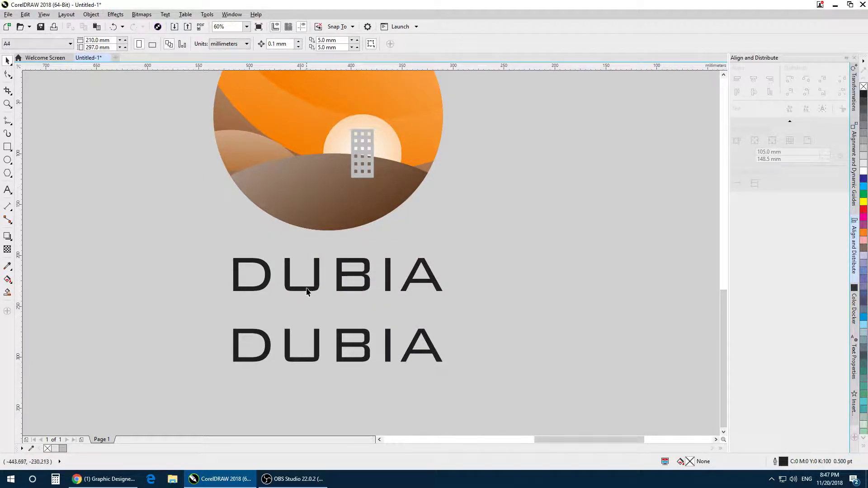
pyautogui.doubleClick(320, 347)
pyautogui.doubleClick(318, 349)
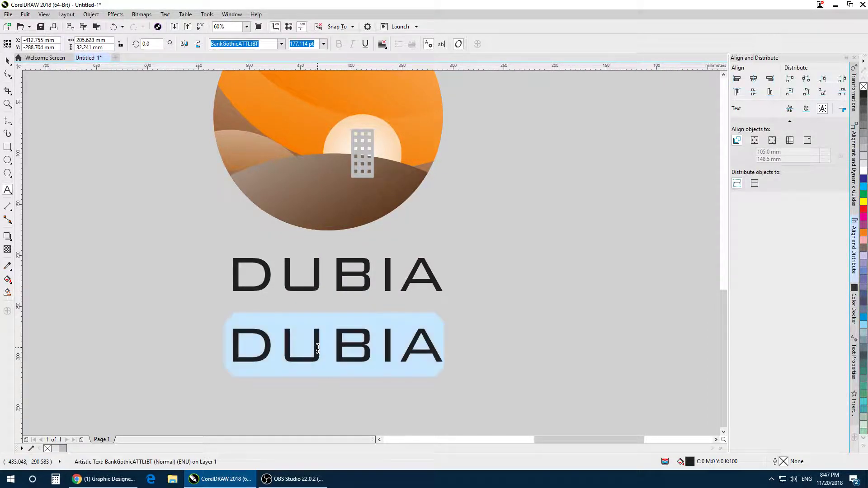
pyautogui.write('SU')
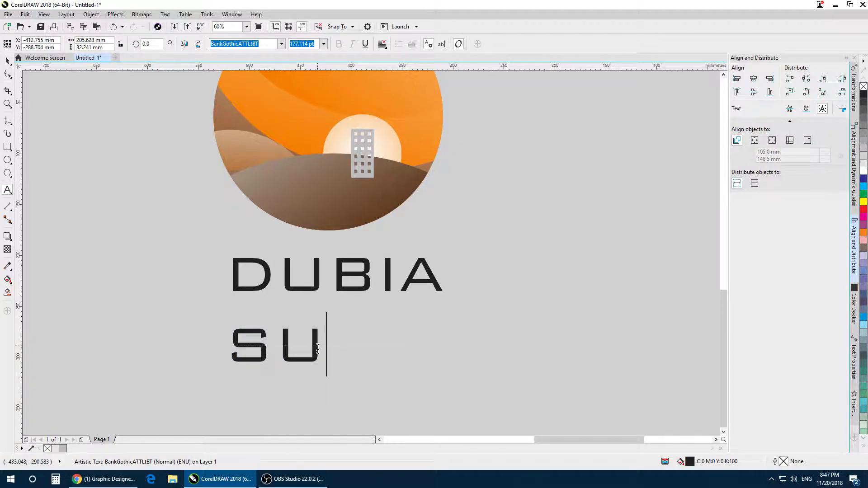
pyautogui.write('NSET H')
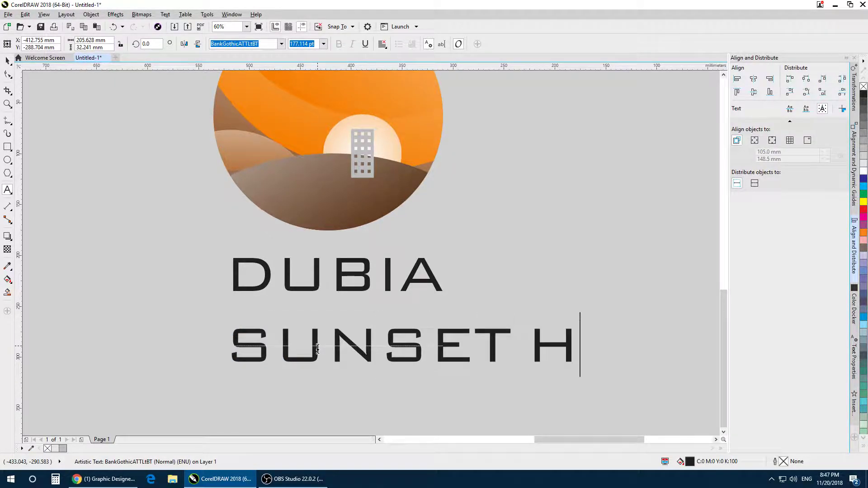
pyautogui.write('OTEL')
pyautogui.hotkey('ctrl', 'space')
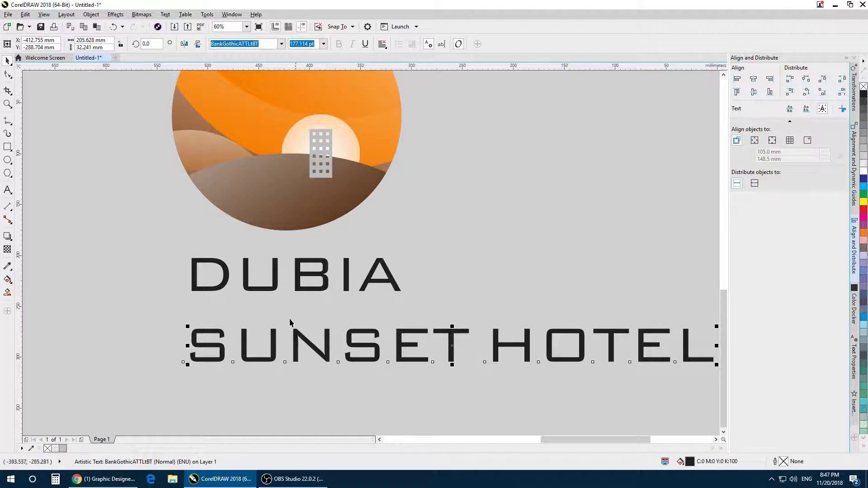
# Step: Scale the SUNSET HOTEL text down proportionally to about 144 mm wide and shift it slightly up under DUBIA
pyautogui.click(324, 43)
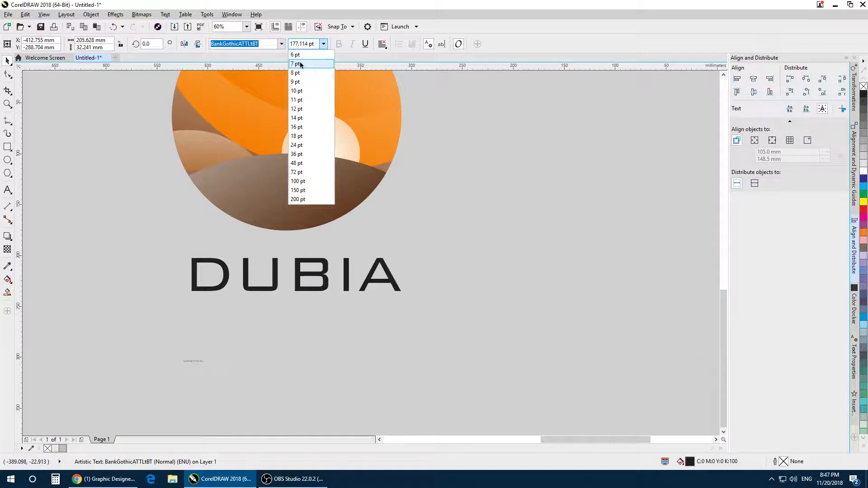
pyautogui.click(305, 339)
pyautogui.hscroll(2, 357, 347)
pyautogui.scroll(-1, 577, 373)
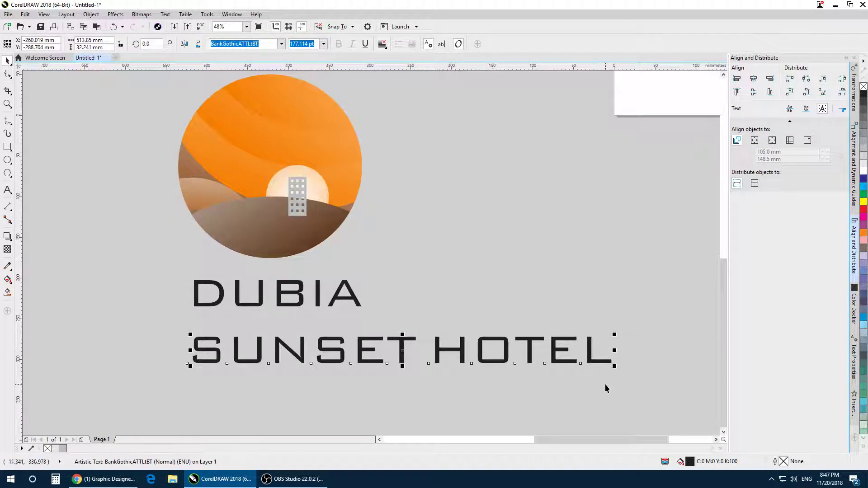
pyautogui.moveTo(615, 369); pyautogui.dragTo(420, 349)
pyautogui.scroll(2, 294, 334)
pyautogui.moveTo(282, 344); pyautogui.dragTo(282, 332)
pyautogui.click(373, 324)
# Step: Apply one diagonal linear fountain fill across both DUBIA and SUNSET HOTEL, running from below the text up to the right
pyautogui.scroll(2, 372, 324)
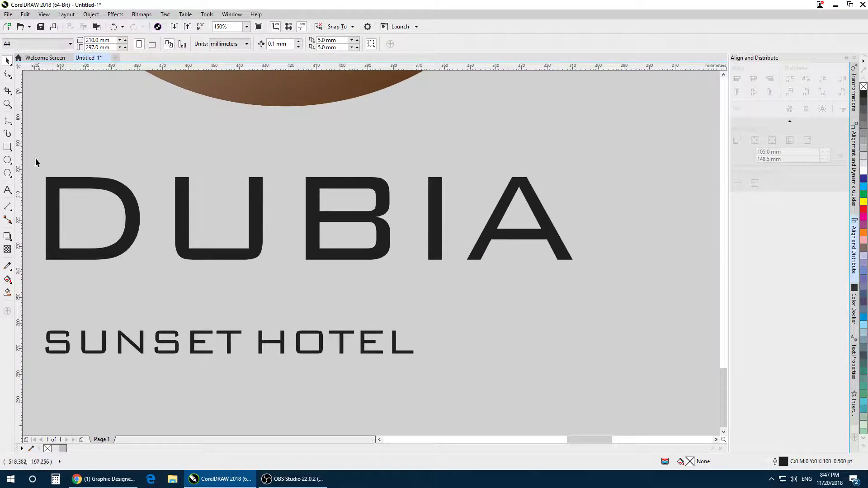
pyautogui.scroll(-2, 123, 272)
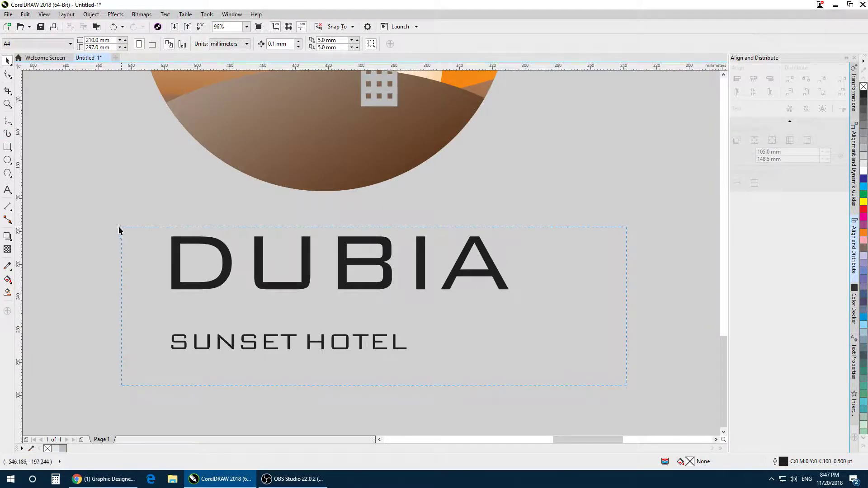
pyautogui.moveTo(122, 231); pyautogui.dragTo(121, 222)
pyautogui.scroll(-2, 55, 225)
pyautogui.scroll(1, 54, 225)
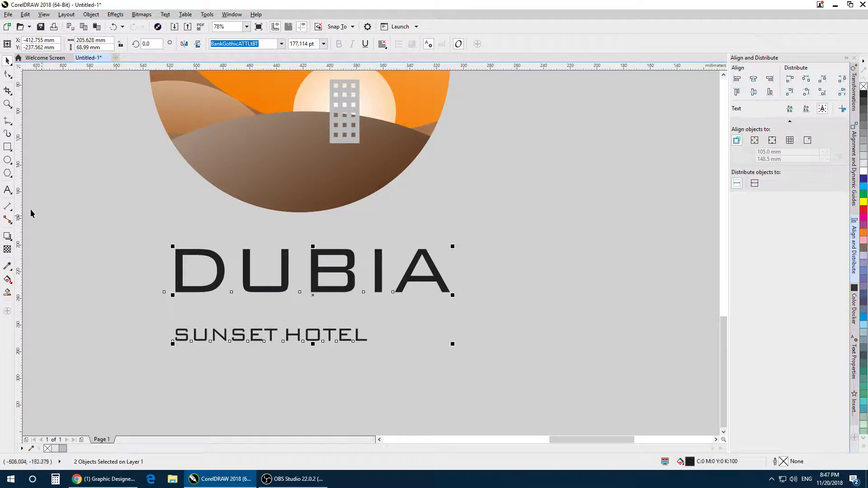
pyautogui.click(7, 280)
pyautogui.moveTo(226, 336); pyautogui.dragTo(449, 179)
pyautogui.moveTo(226, 337); pyautogui.dragTo(272, 368)
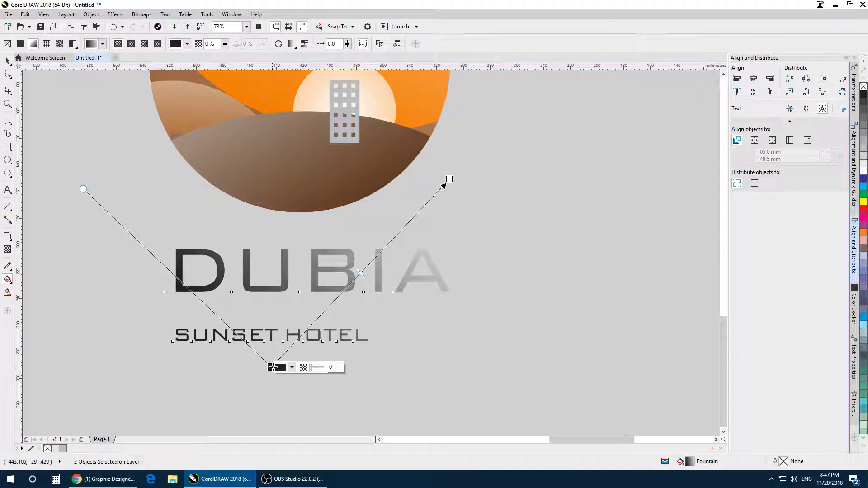
# Step: Set the text gradient's start colour to the dark brown sampled from the front hill (C43 M61 Y69 K62)
pyautogui.click(292, 367)
pyautogui.click(311, 268)
pyautogui.click(315, 189)
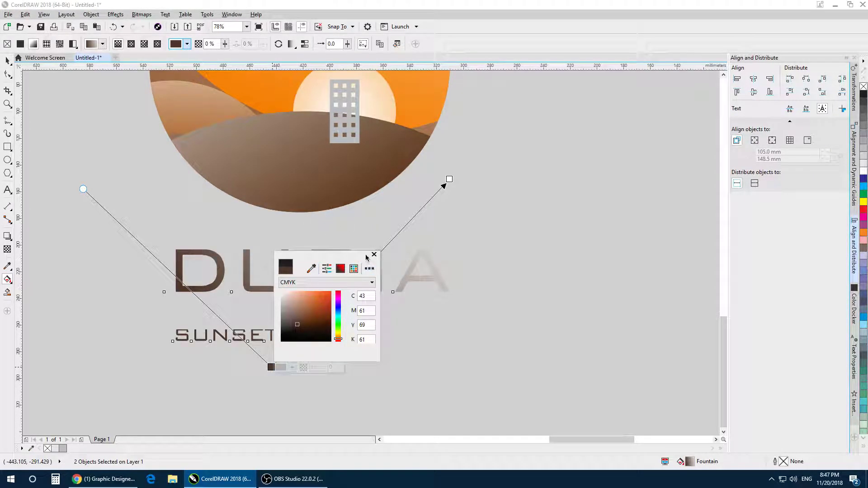
pyautogui.click(312, 268)
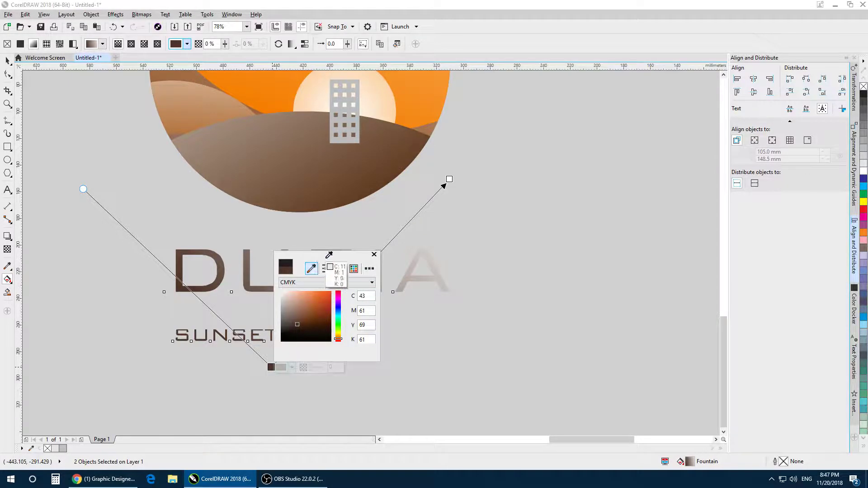
pyautogui.click(450, 180)
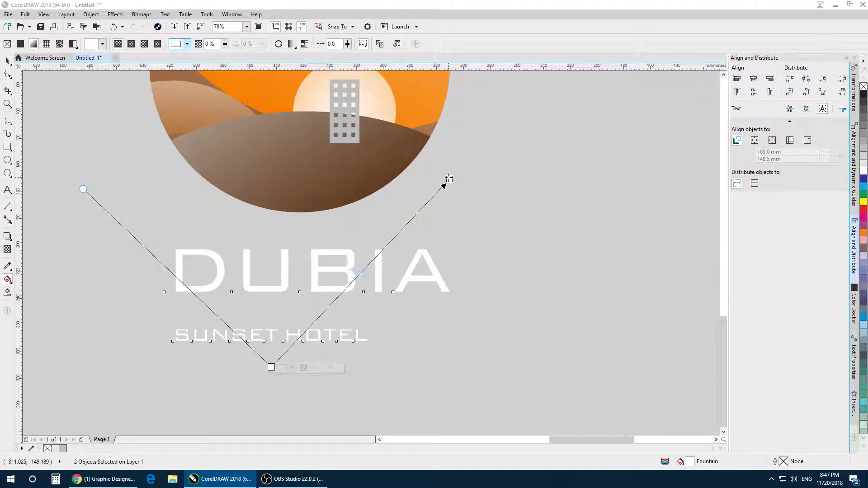
pyautogui.click(292, 368)
pyautogui.click(312, 269)
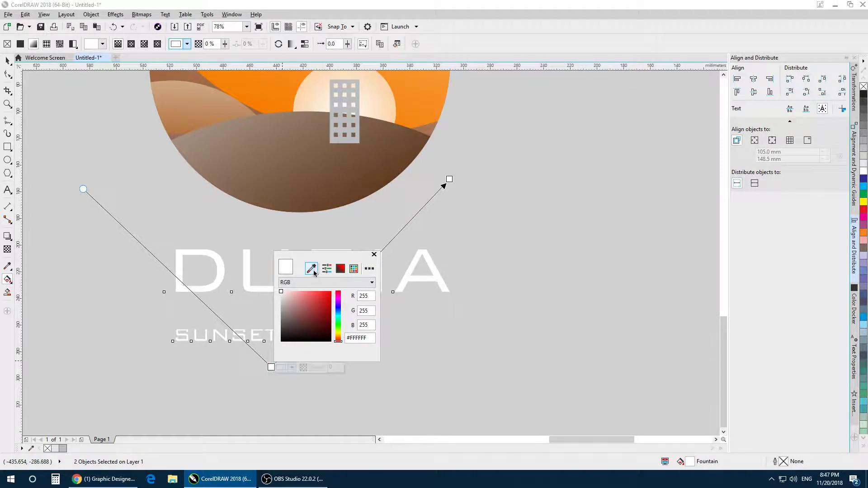
pyautogui.click(333, 200)
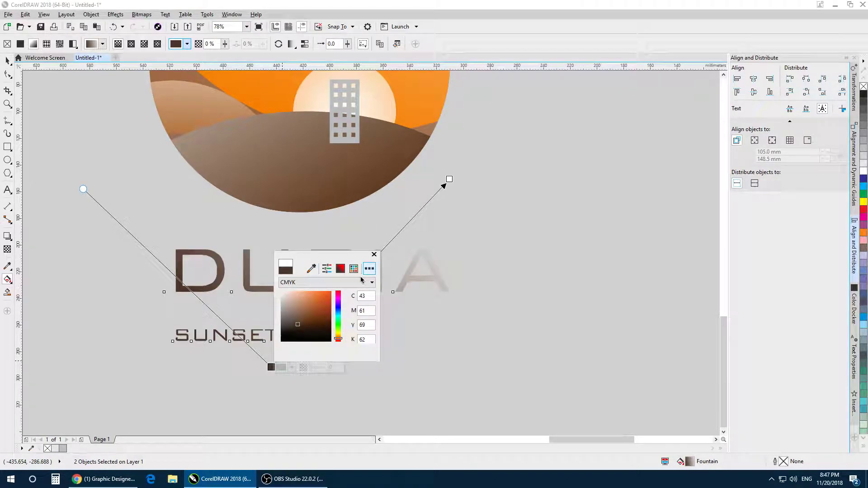
# Step: Set the text gradient's end colour to the orange sampled from the sky (C0 M55 Y85 K0)
pyautogui.click(449, 180)
pyautogui.click(470, 179)
pyautogui.click(489, 203)
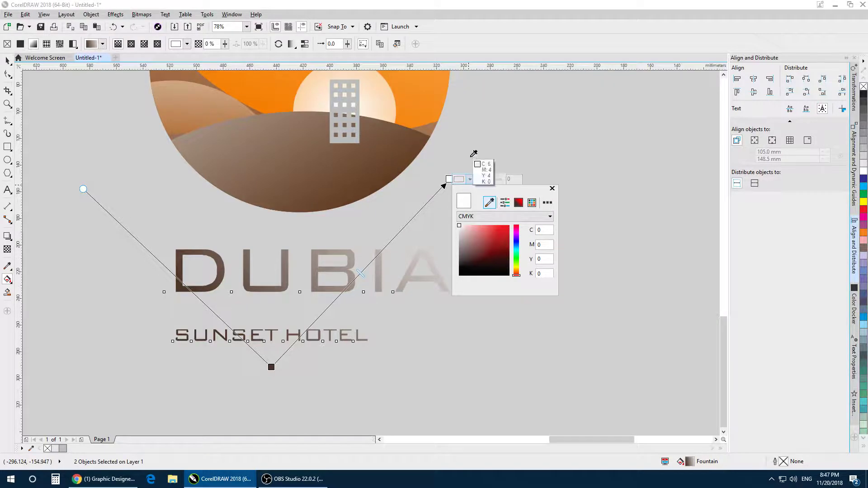
pyautogui.click(422, 106)
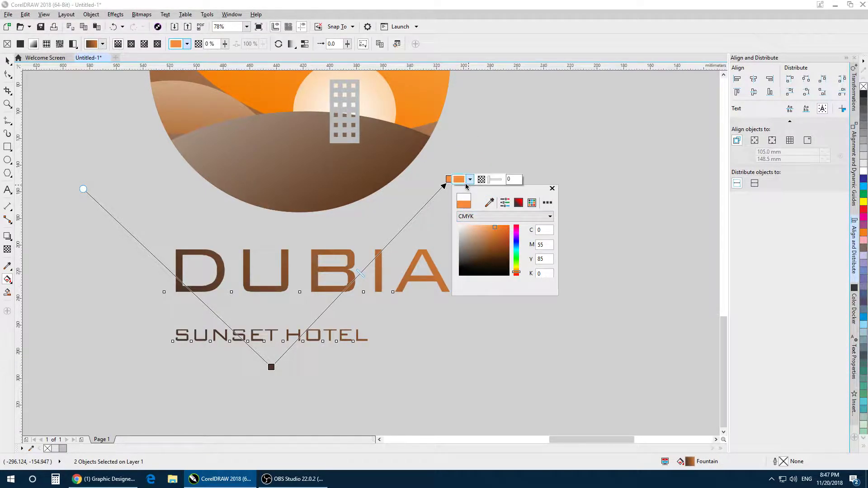
pyautogui.click(579, 147)
# Step: Move the text gradient's end point up to the circle's lower right and its start point further left, and deselect the text
pyautogui.moveTo(449, 180); pyautogui.dragTo(434, 136)
pyautogui.moveTo(271, 367); pyautogui.dragTo(219, 374)
pyautogui.press('space')
pyautogui.click(415, 338)
# Step: Align the DUBIA and SUNSET HOTEL text lines on a common vertical centre
pyautogui.scroll(-2, 416, 338)
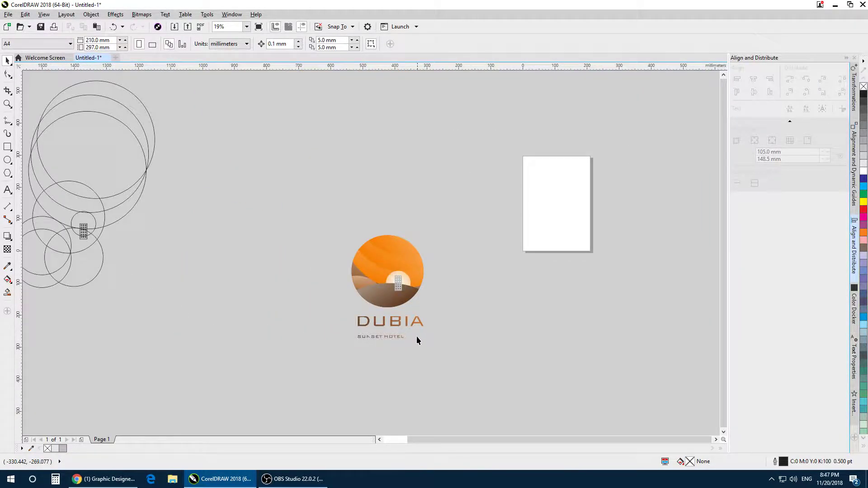
pyautogui.moveTo(244, 282); pyautogui.dragTo(240, 280)
pyautogui.press('c')
pyautogui.click(489, 339)
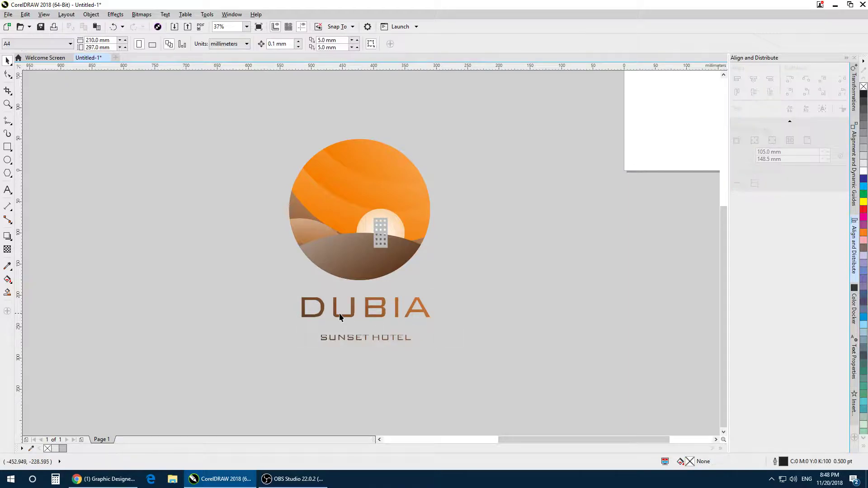
# Step: Draw a straight horizontal line about 206 mm long between DUBIA and SUNSET HOTEL, matching DUBIA's width
pyautogui.scroll(2, 339, 314)
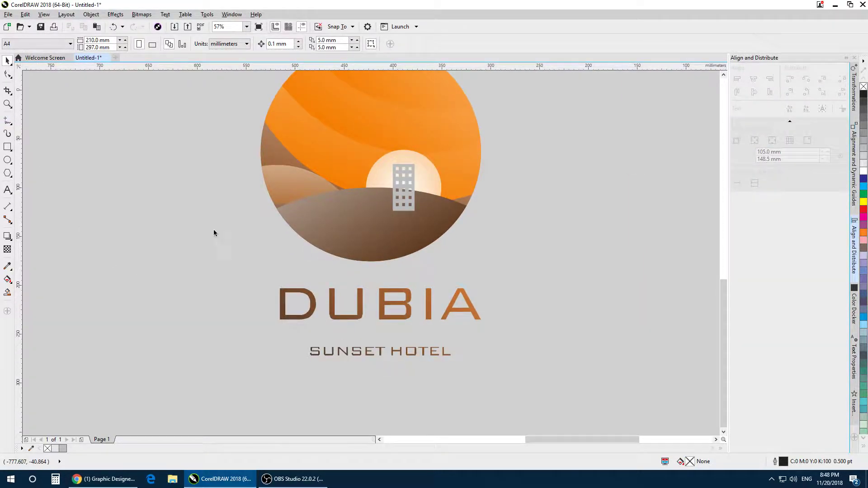
pyautogui.scroll(2, 403, 322)
pyautogui.press('F5')
pyautogui.click(135, 341)
pyautogui.click(572, 354)
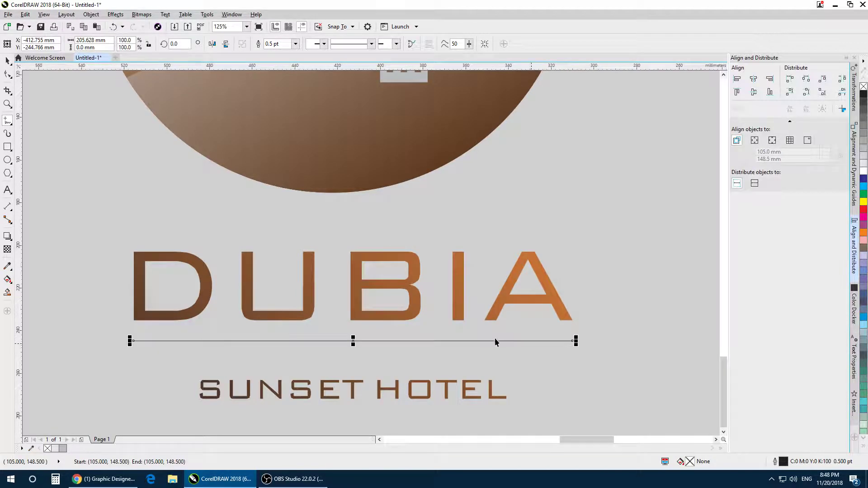
pyautogui.press('space')
# Step: Duplicate the horizontal line about 23 mm straight down
pyautogui.scroll(-2, 439, 342)
pyautogui.scroll(2, 393, 358)
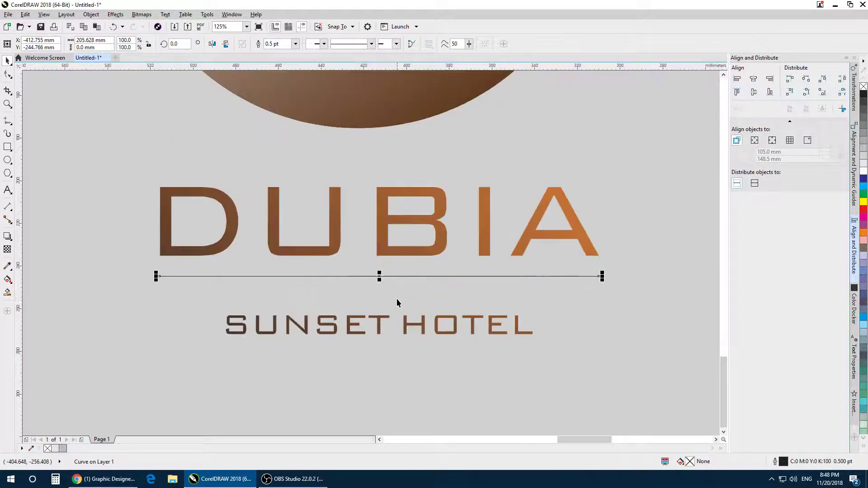
pyautogui.moveTo(402, 283); pyautogui.dragTo(404, 331)
pyautogui.click(672, 358)
# Step: Set the outline width of both horizontal lines to 2 pt
pyautogui.moveTo(580, 276); pyautogui.dragTo(579, 277)
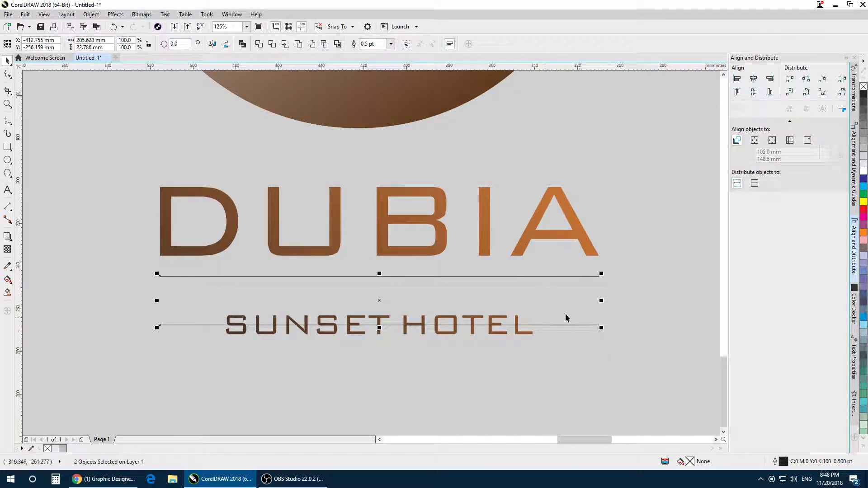
pyautogui.click(390, 44)
pyautogui.write('2')
pyautogui.press('Return')
# Step: Move SUNSET HOTEL up between the two lines and widen its letter spacing until the text spans the lines' width
pyautogui.click(451, 336)
pyautogui.moveTo(450, 337); pyautogui.dragTo(395, 310)
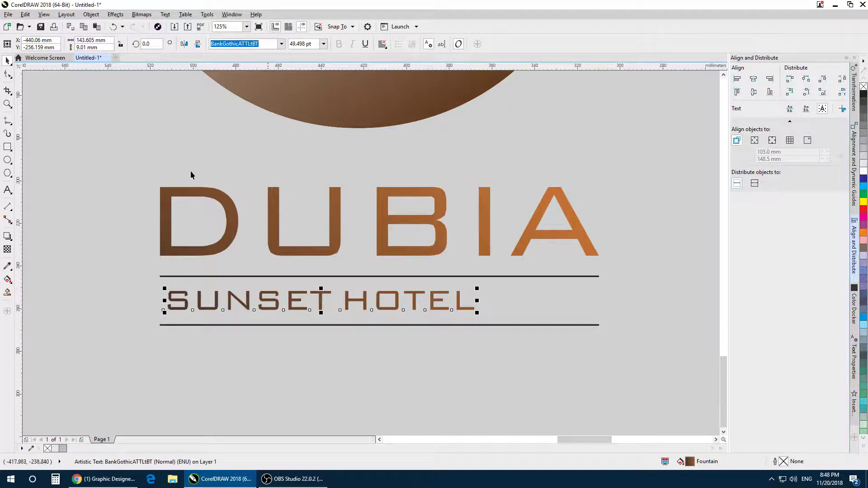
pyautogui.click(6, 77)
pyautogui.moveTo(478, 314); pyautogui.dragTo(619, 326)
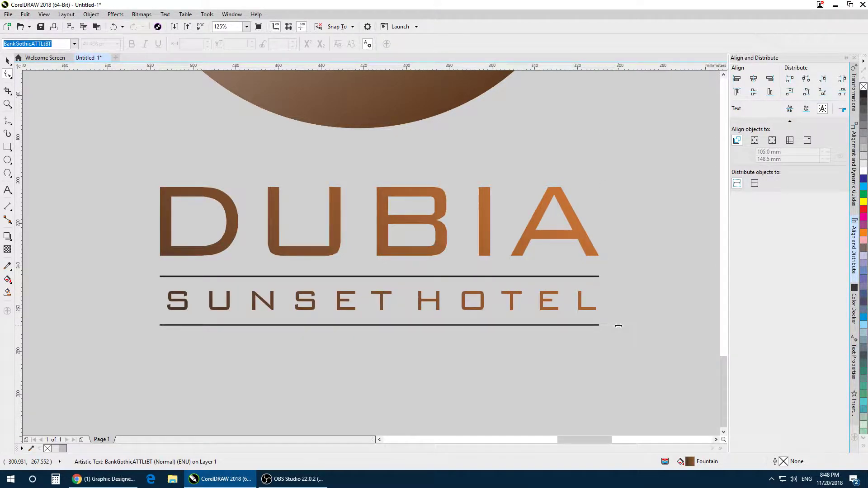
pyautogui.press('space')
pyautogui.click(399, 367)
pyautogui.scroll(-2, 400, 368)
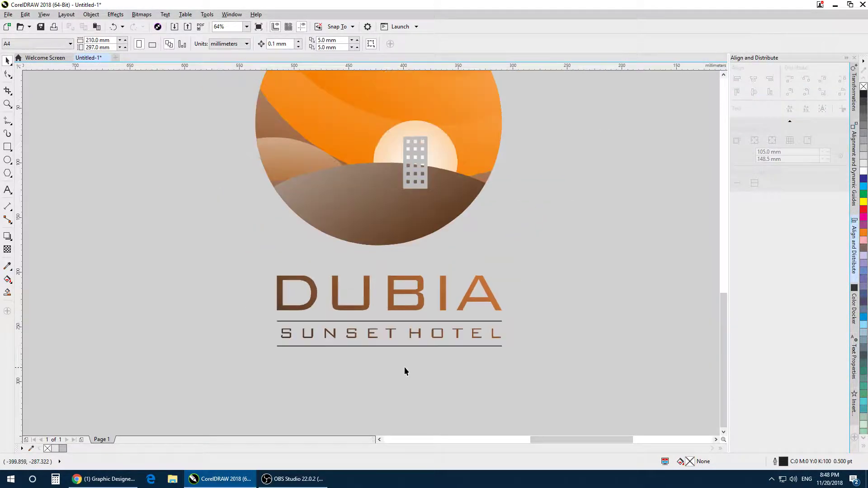
# Step: Move the whole logo, with its circle, lettering and lines, up and about 113 mm to the left
pyautogui.scroll(-3, 403, 371)
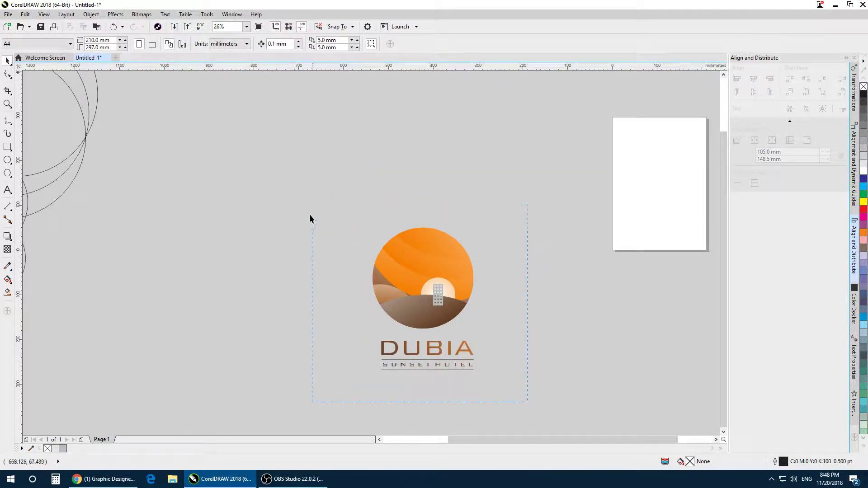
pyautogui.moveTo(312, 221); pyautogui.dragTo(313, 222)
pyautogui.moveTo(435, 301); pyautogui.dragTo(381, 219)
pyautogui.click(438, 347)
pyautogui.scroll(-1, 438, 345)
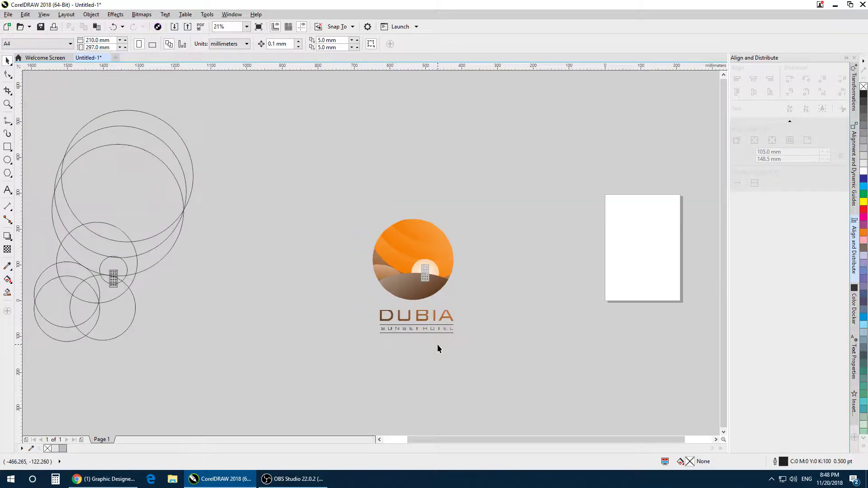
# Step: Move the black outline construction circles and building to the right so they sit beside the finished logo
pyautogui.scroll(3, 435, 345)
pyautogui.scroll(-3, 436, 345)
pyautogui.scroll(5, 441, 343)
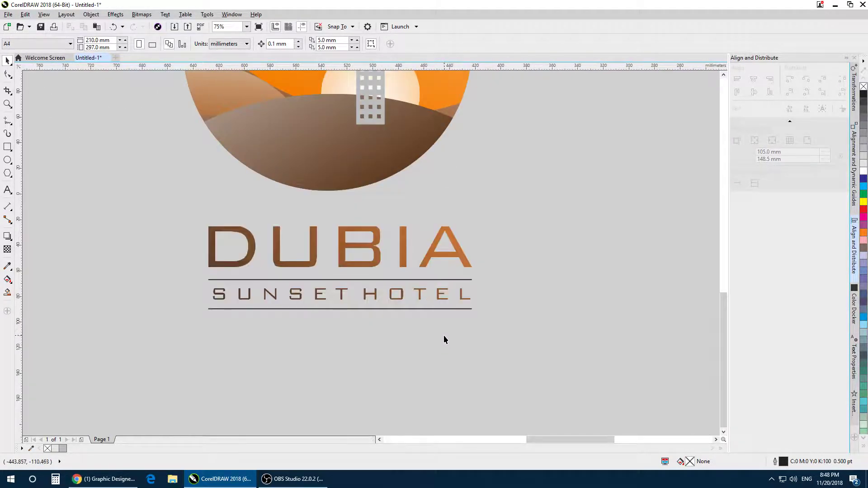
pyautogui.scroll(-4, 459, 359)
pyautogui.scroll(-3, 378, 297)
pyautogui.scroll(2, 371, 299)
pyautogui.moveTo(335, 251); pyautogui.dragTo(413, 268)
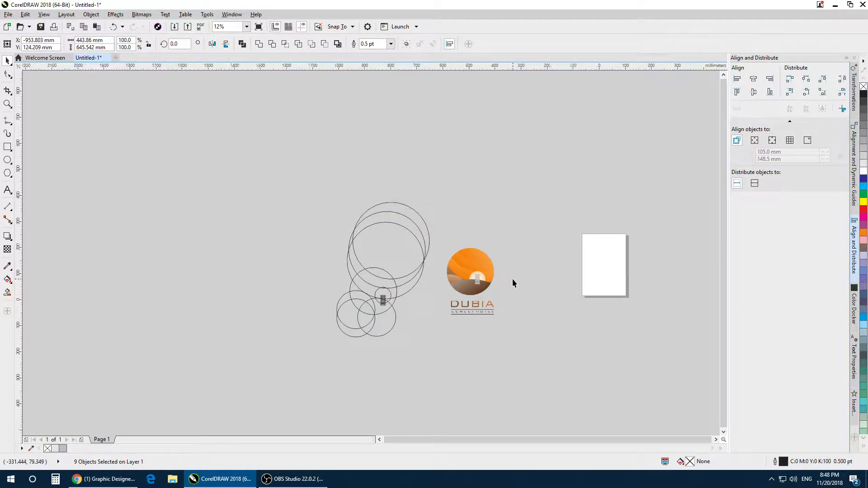
pyautogui.scroll(2, 511, 279)
pyautogui.click(559, 276)
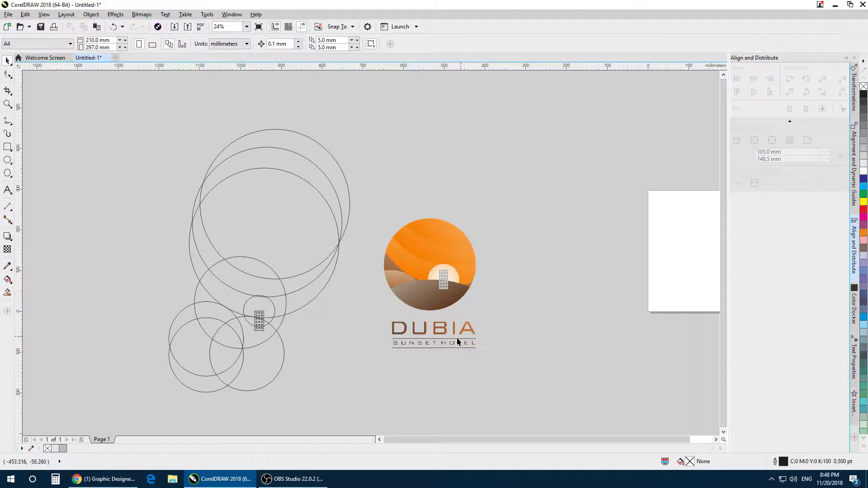
# Step: Enlarge the lettering and both lines together until SUNSET HOTEL is about 336 mm wide, and shift them slightly down
pyautogui.moveTo(367, 301); pyautogui.dragTo(367, 301)
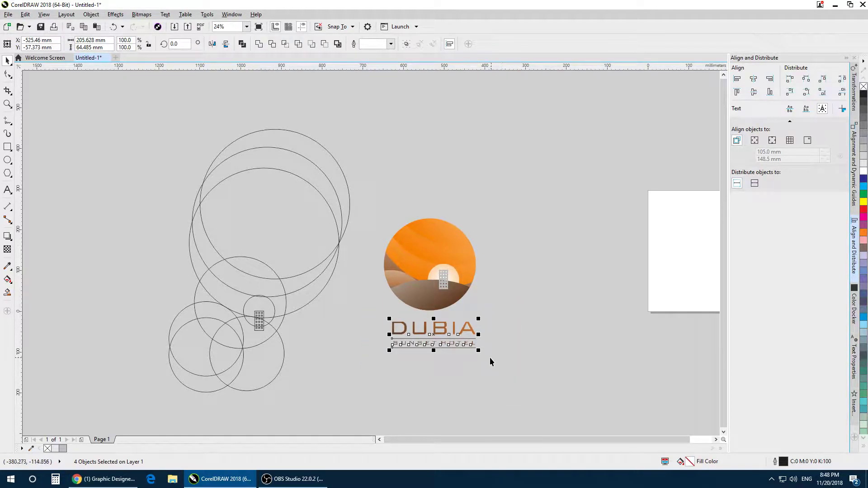
pyautogui.moveTo(481, 354); pyautogui.dragTo(508, 362)
pyautogui.moveTo(451, 325); pyautogui.dragTo(451, 334)
pyautogui.click(525, 300)
pyautogui.scroll(2, 483, 362)
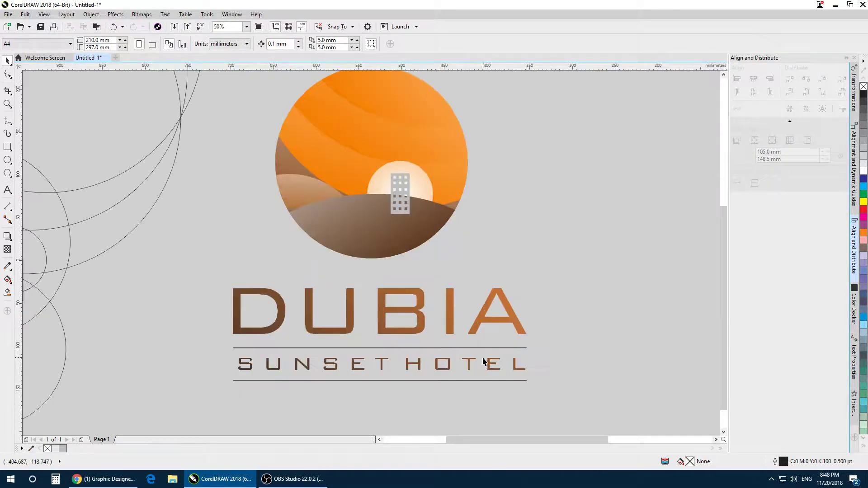
# Step: Set the font of the SUNSET HOTEL text to BankGothicATTMdBT and deselect it
pyautogui.click(488, 367)
pyautogui.scroll(3, 363, 370)
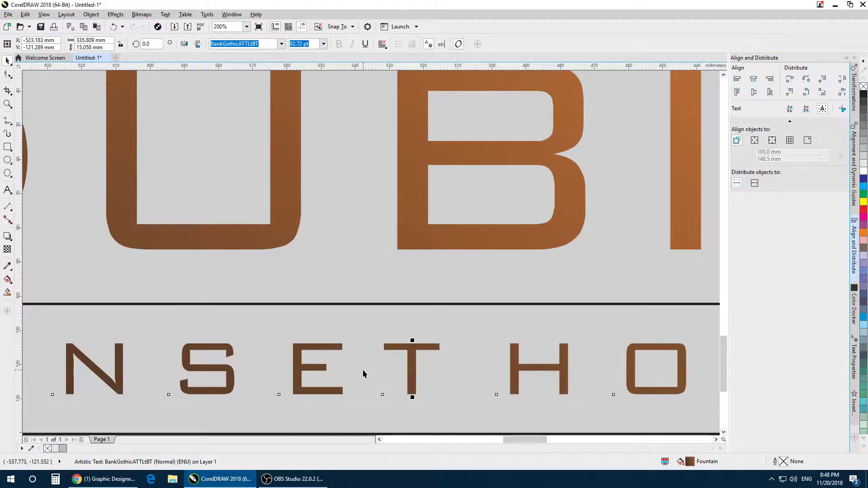
pyautogui.scroll(-3, 363, 370)
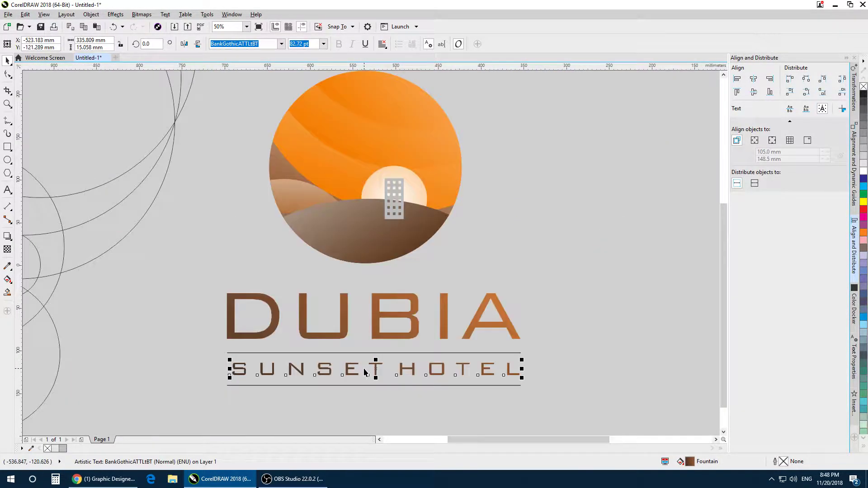
pyautogui.click(281, 44)
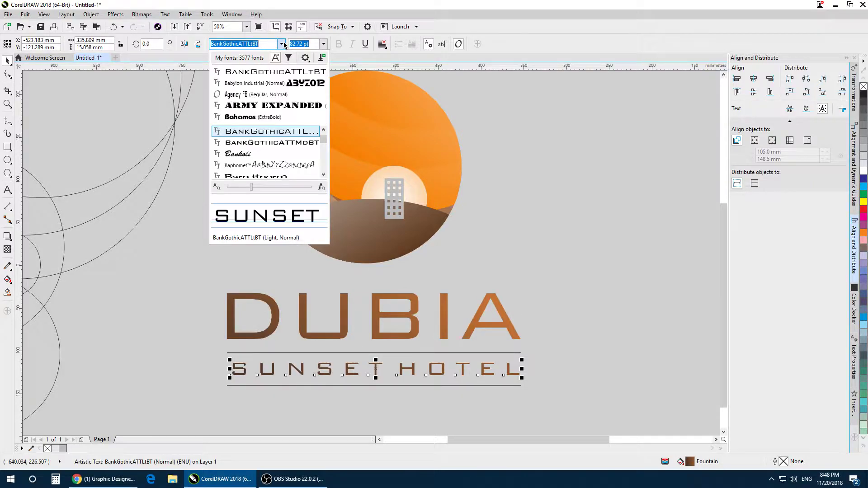
pyautogui.click(275, 143)
pyautogui.keyDown('shift'); pyautogui.click(506, 315); pyautogui.keyUp('shift')
pyautogui.click(532, 299)
pyautogui.scroll(-4, 538, 292)
pyautogui.scroll(3, 548, 312)
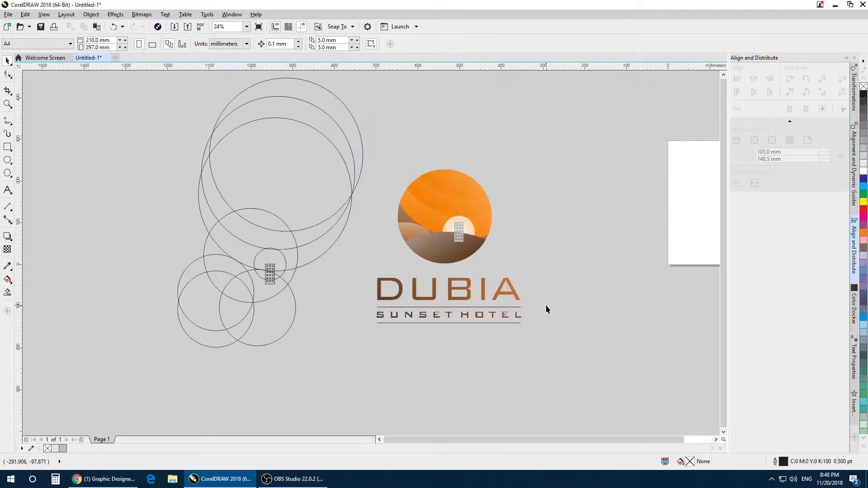
pyautogui.scroll(-3, 556, 317)
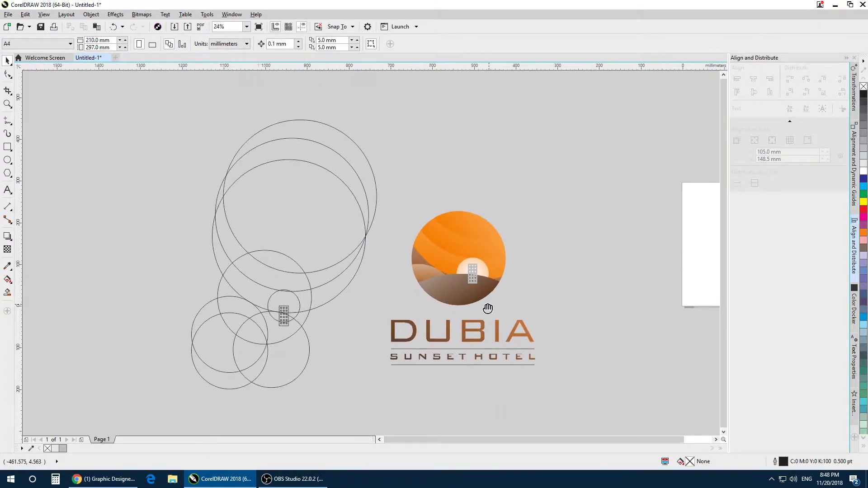
pyautogui.scroll(1, 496, 305)
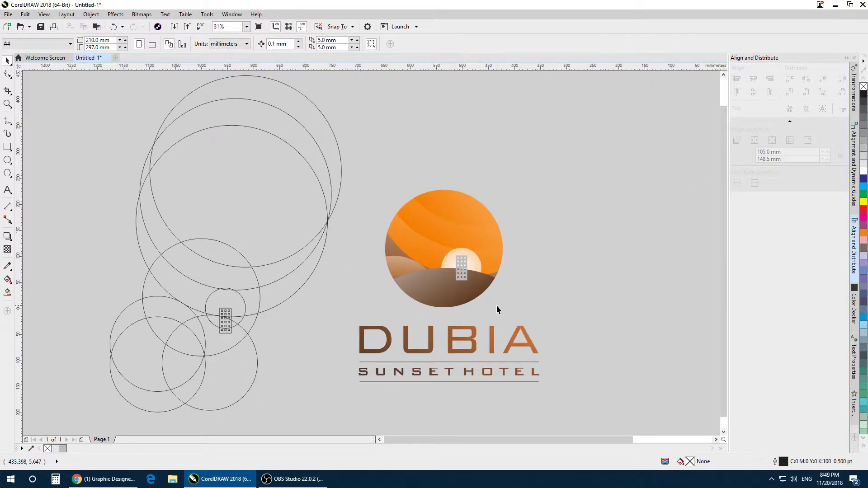